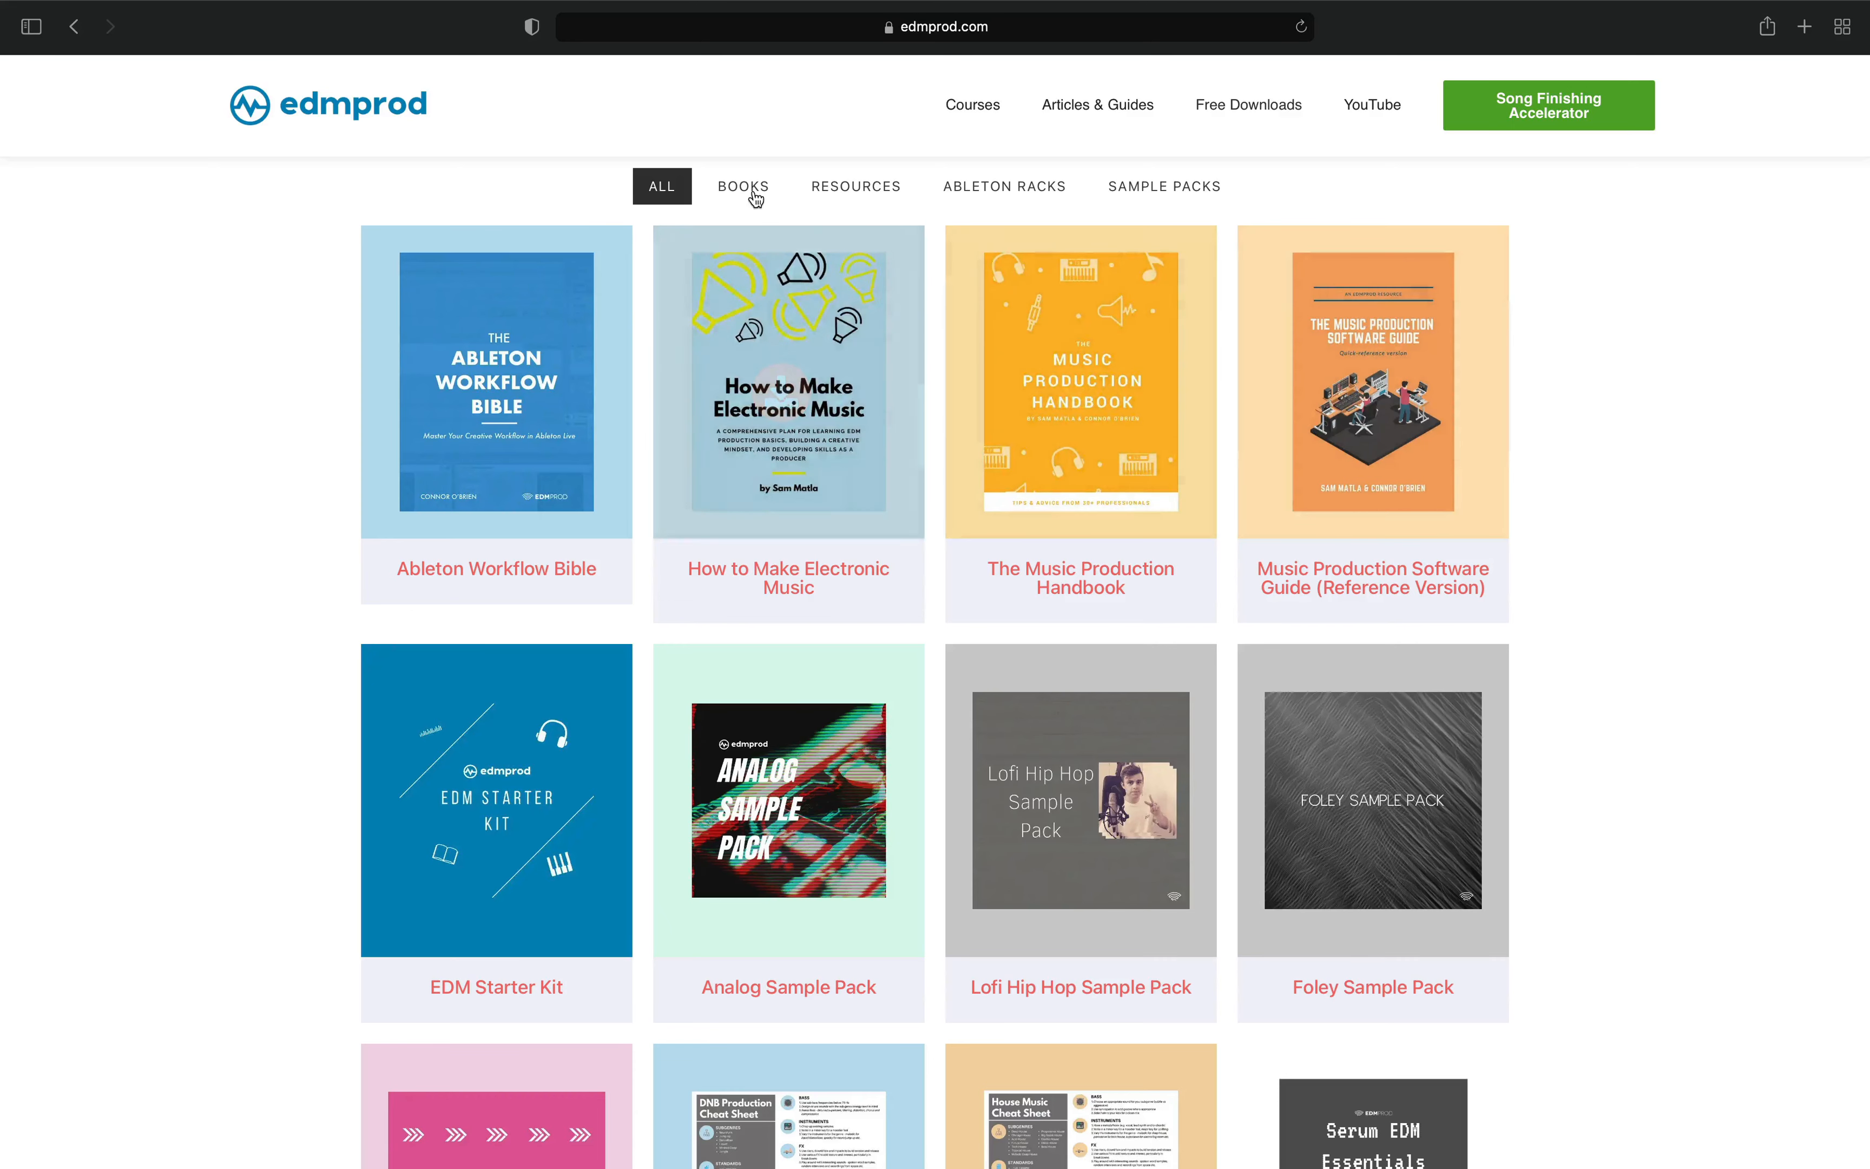
Step: Browse the free downloads by category: Books, Resources, Ableton Racks and Sample Packs
{"action": "left_click", "coordinate": [753, 188]}
{"action": "left_click", "coordinate": [822, 193]}
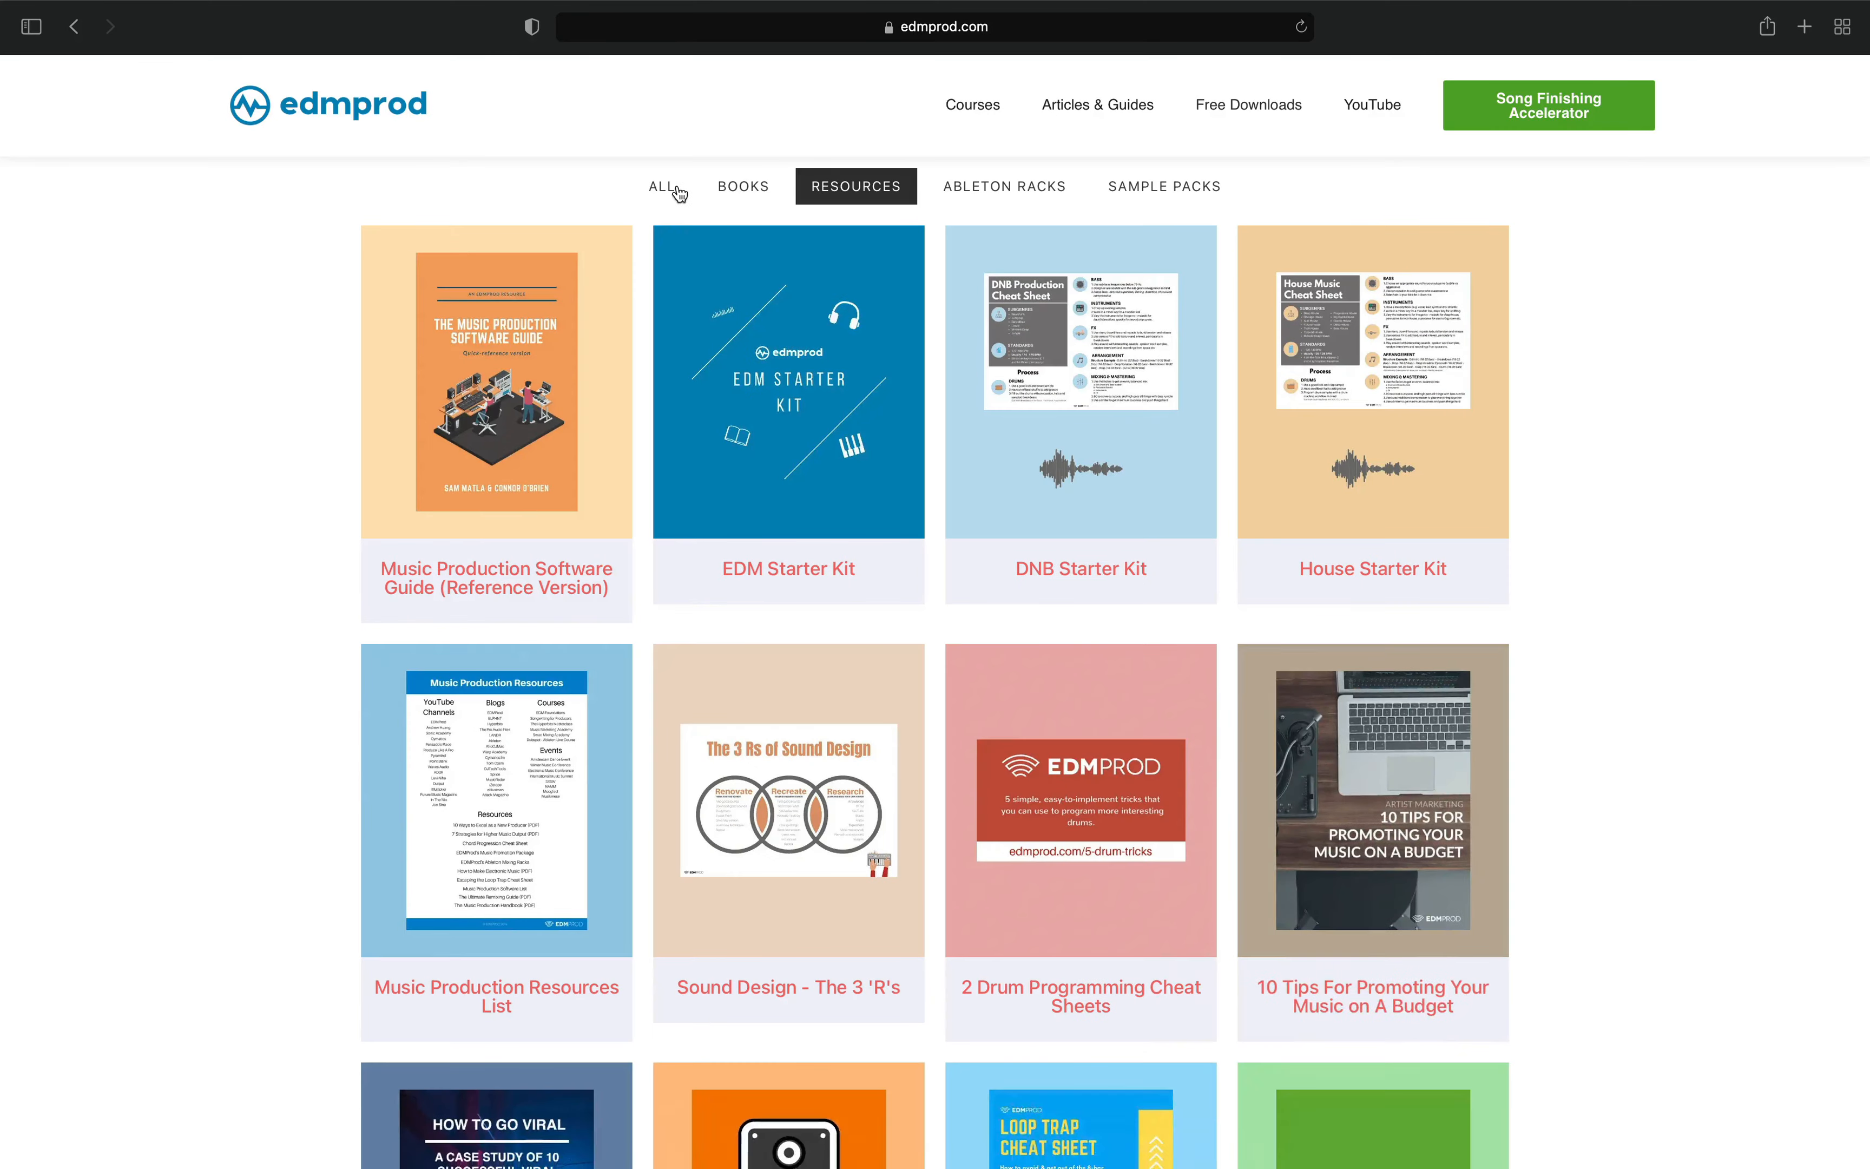
{"action": "left_click", "coordinate": [986, 188]}
{"action": "left_click", "coordinate": [1135, 188]}
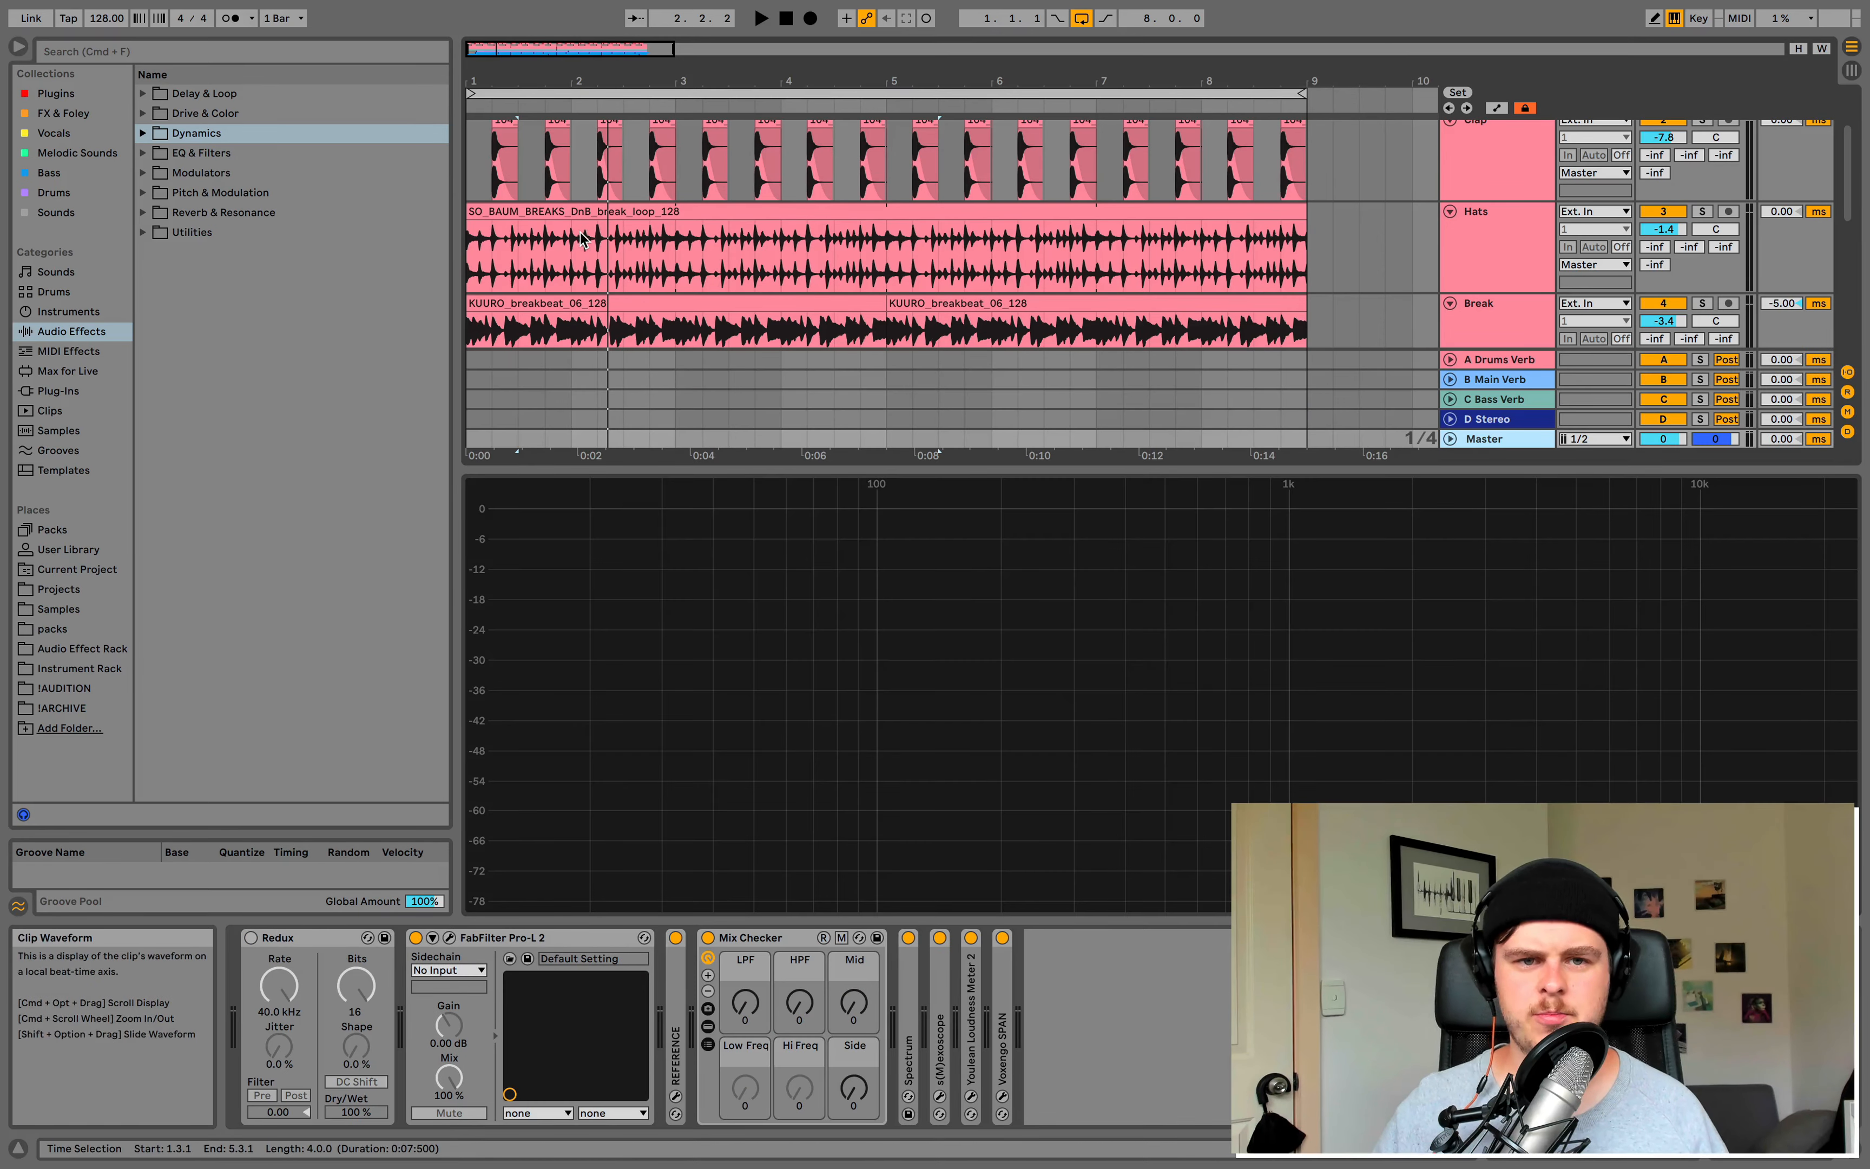
Step: Play the loop from the start of the Hats clip, and enable the Redux device on the master track
{"action": "left_click", "coordinate": [571, 215]}
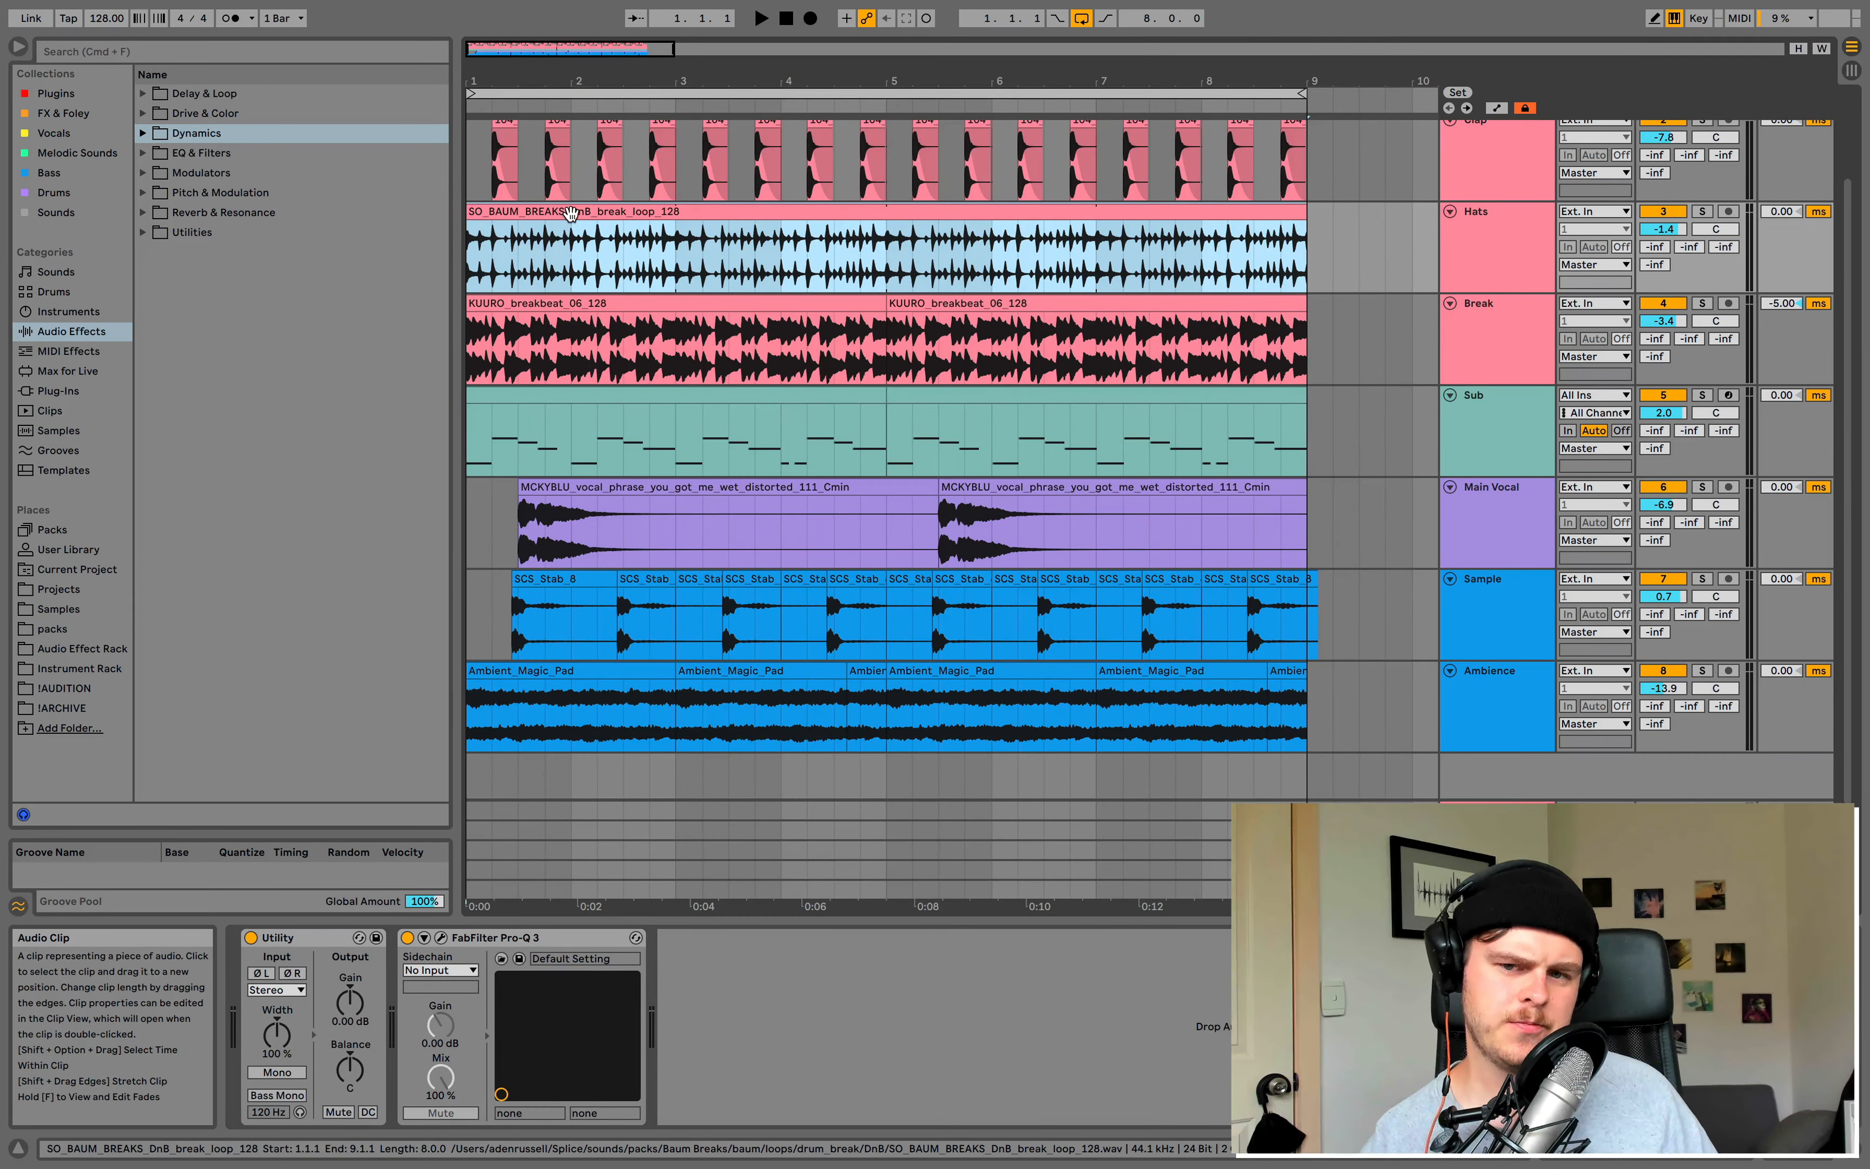
{"action": "key", "text": "space"}
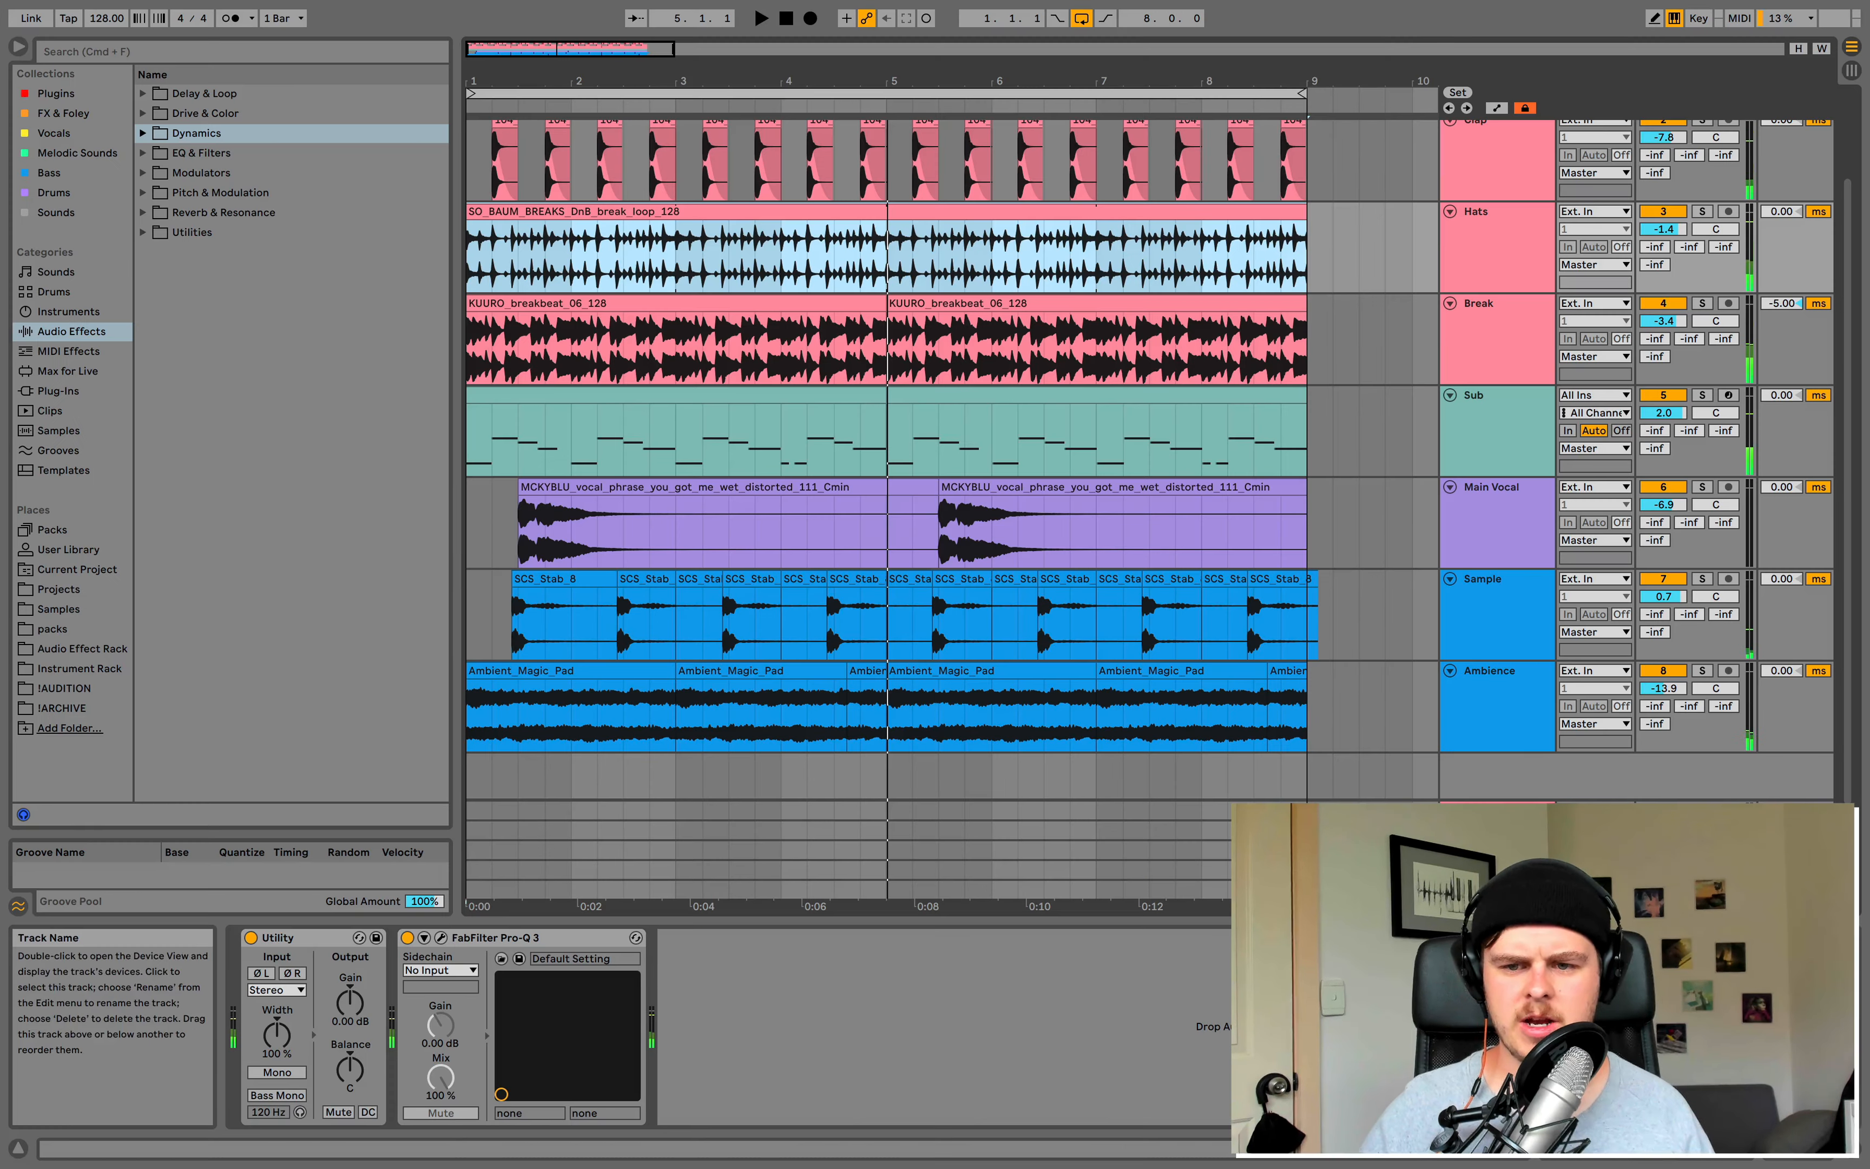
{"action": "left_click", "coordinate": [1485, 1164]}
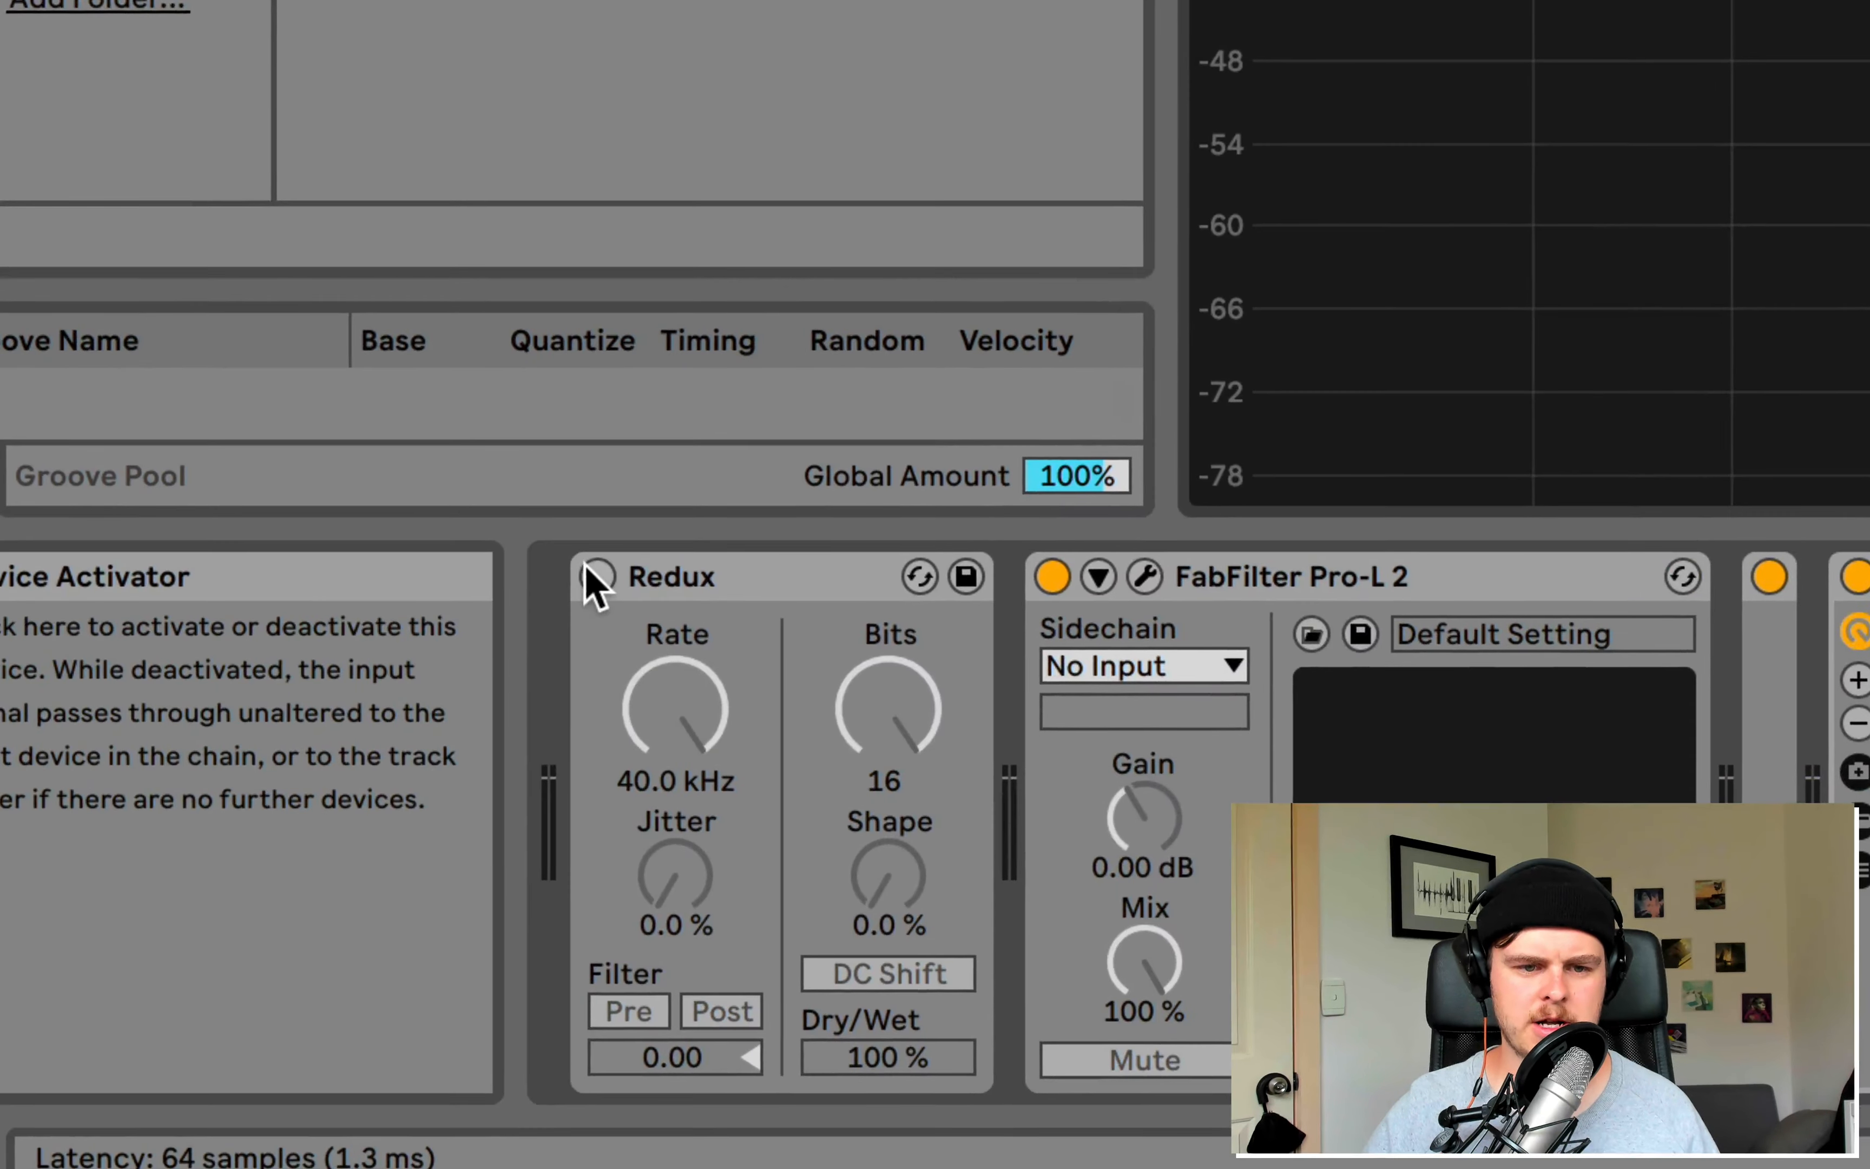
{"action": "left_click", "coordinate": [596, 577]}
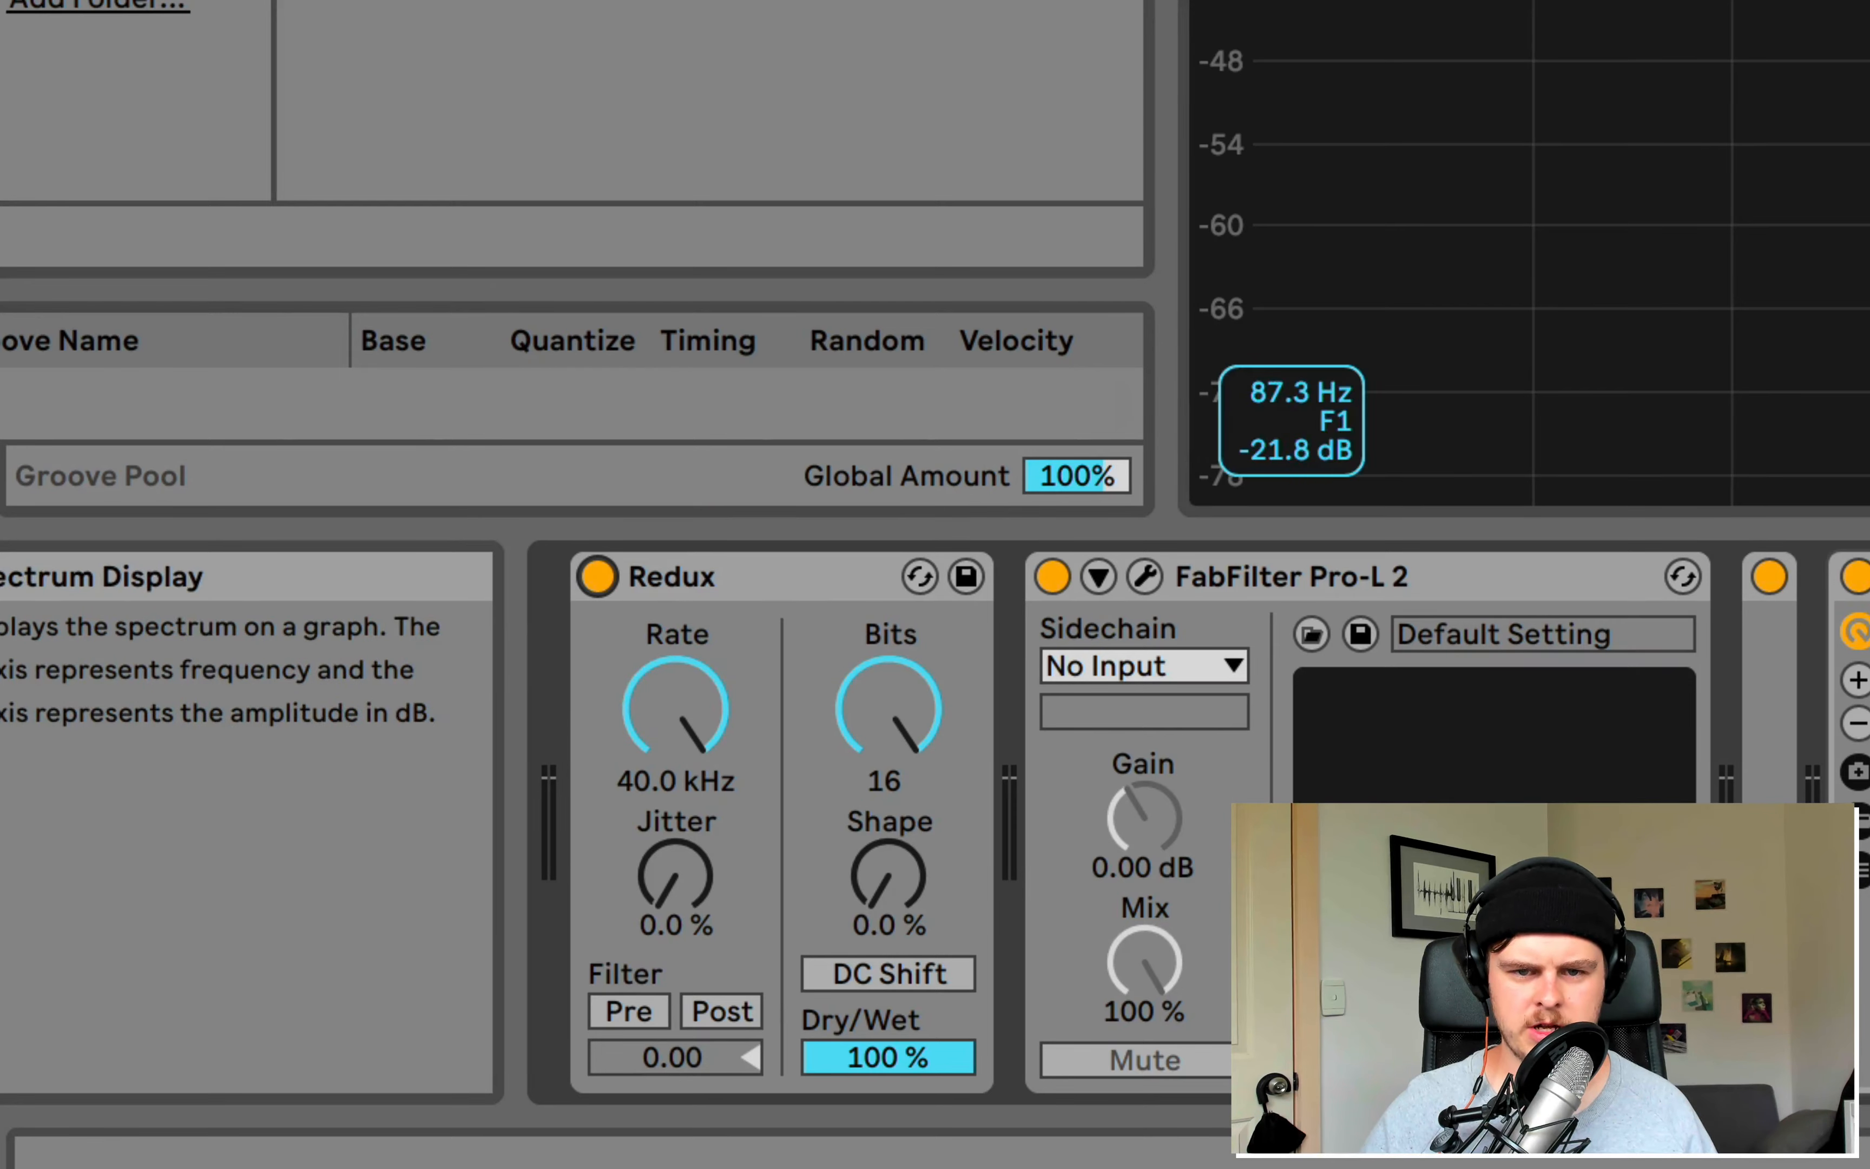
{"action": "double_click", "coordinate": [1854, 31]}
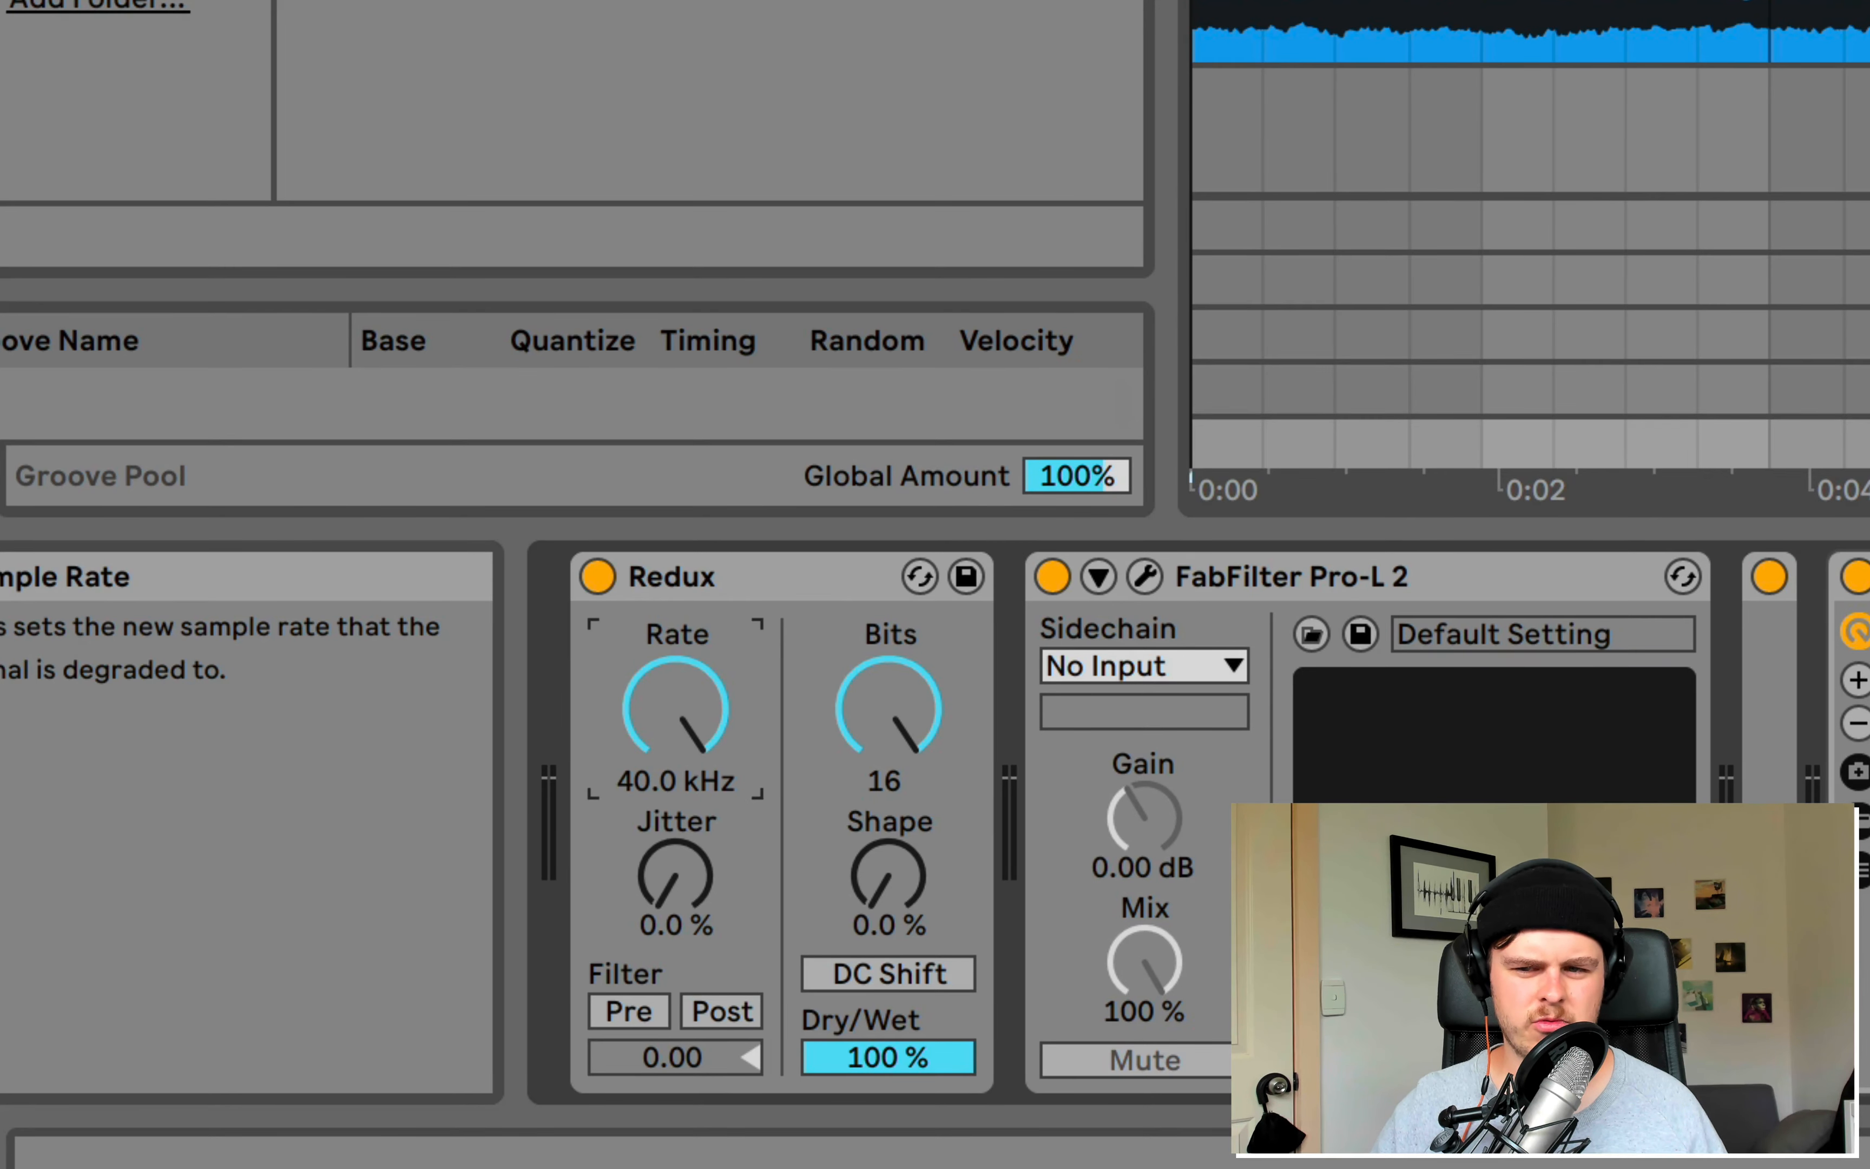
Step: Lower Redux's sample rate to 528 Hz and its bit depth to 1 while auditioning the loop
{"action": "key", "text": "space"}
{"action": "left_click_drag", "start_coordinate": [675, 707], "coordinate": [675, 889]}
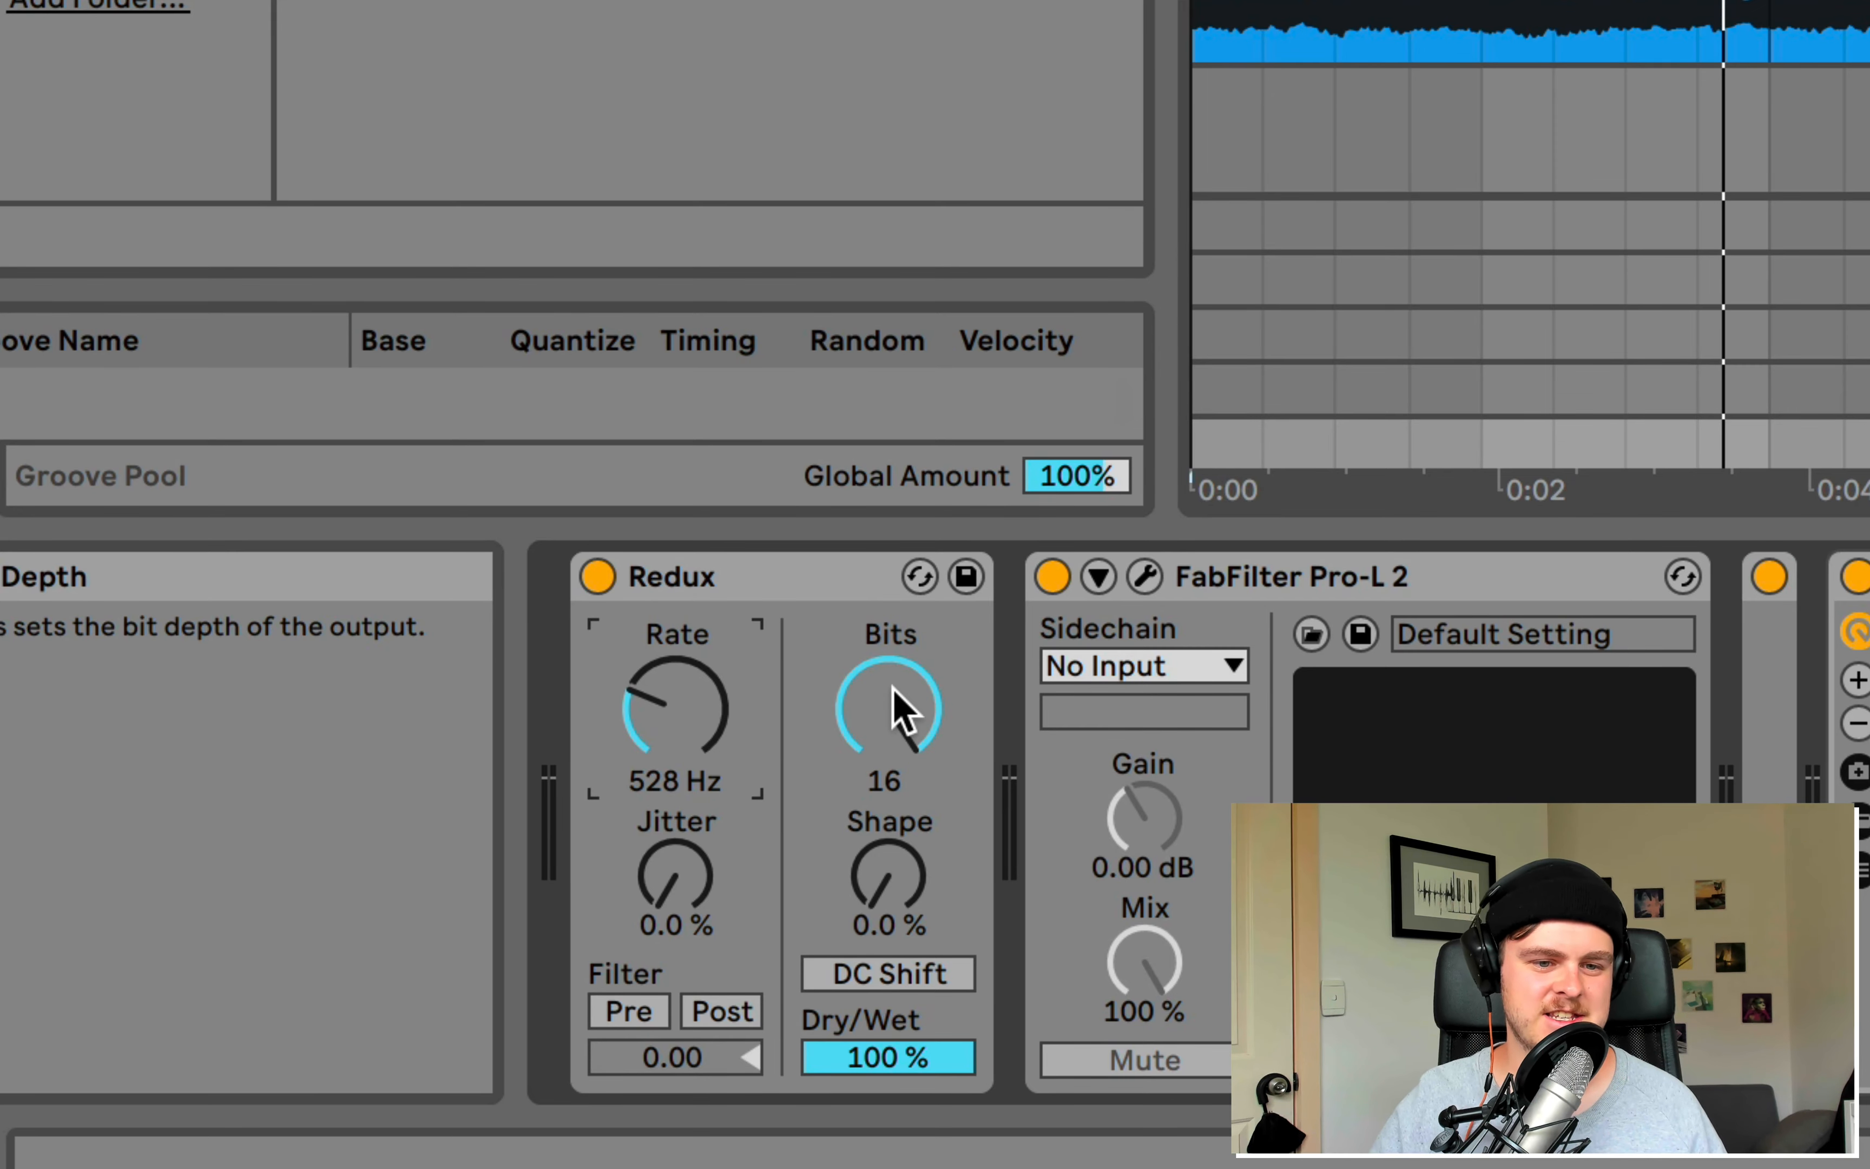
{"action": "key", "text": "space"}
{"action": "left_click_drag", "start_coordinate": [889, 707], "coordinate": [889, 940]}
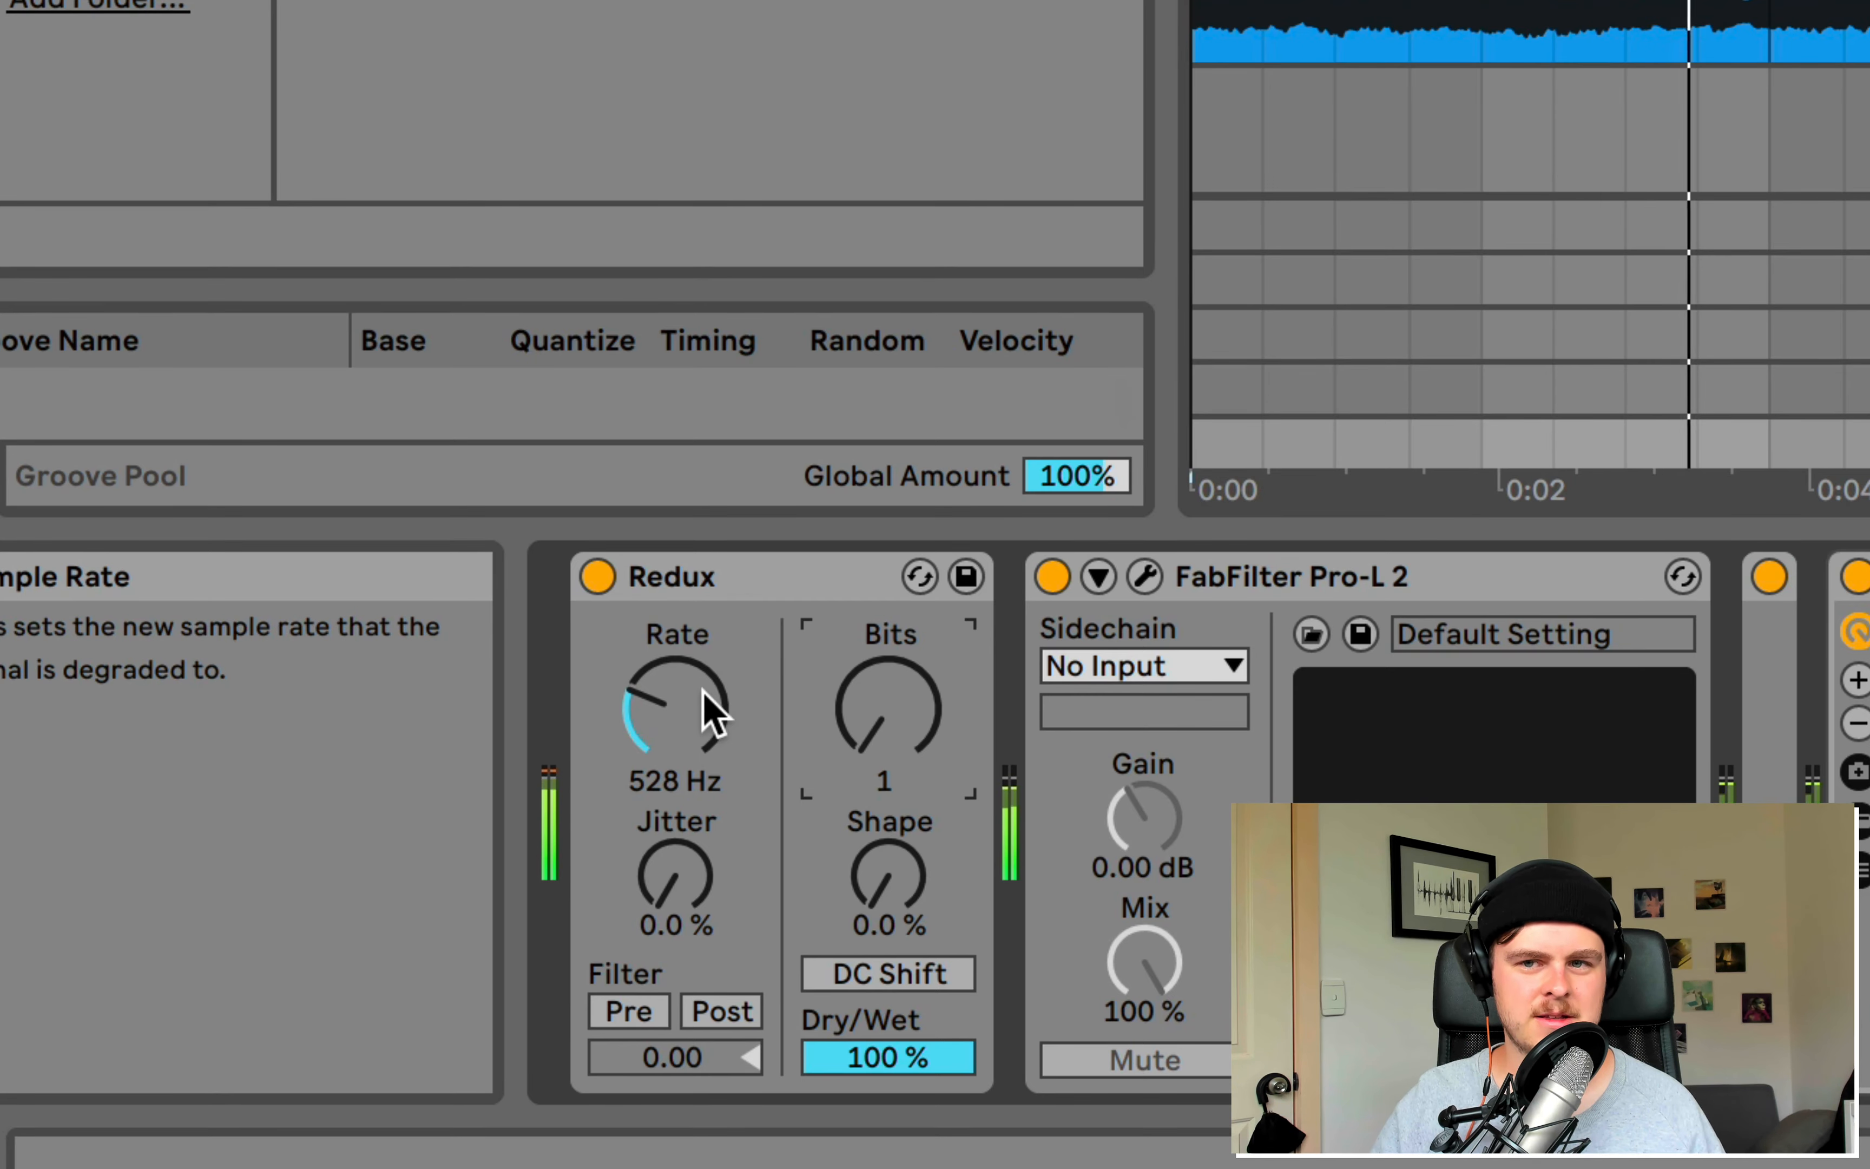
Step: Sweep Redux's sample rate up to 35.9 kHz and back down to 822 Hz, with the bit depth at 3
{"action": "key", "text": "space"}
{"action": "left_click_drag", "start_coordinate": [688, 718], "coordinate": [688, 572]}
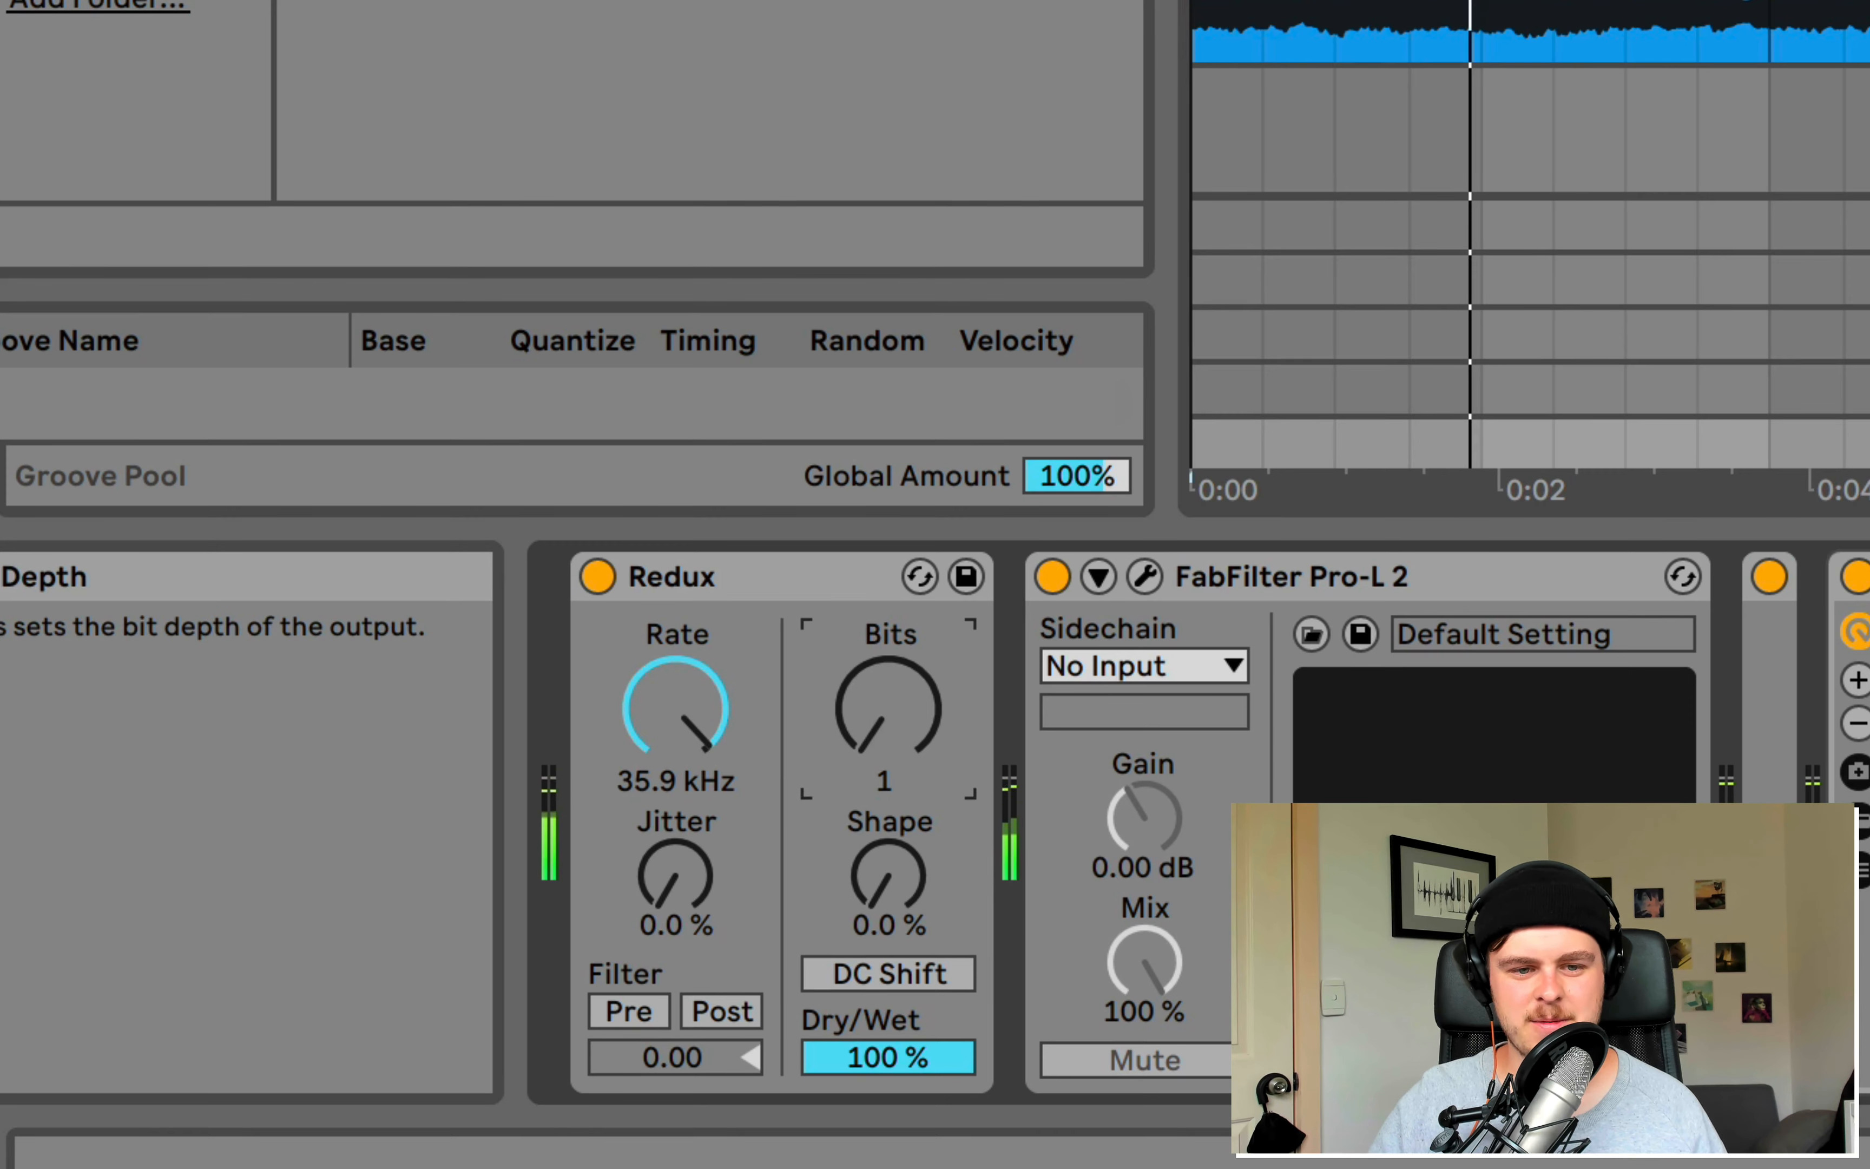
{"action": "left_click_drag", "start_coordinate": [785, 735], "coordinate": [694, 831]}
{"action": "left_click_drag", "start_coordinate": [866, 719], "coordinate": [865, 765]}
{"action": "left_click_drag", "start_coordinate": [715, 696], "coordinate": [715, 730]}
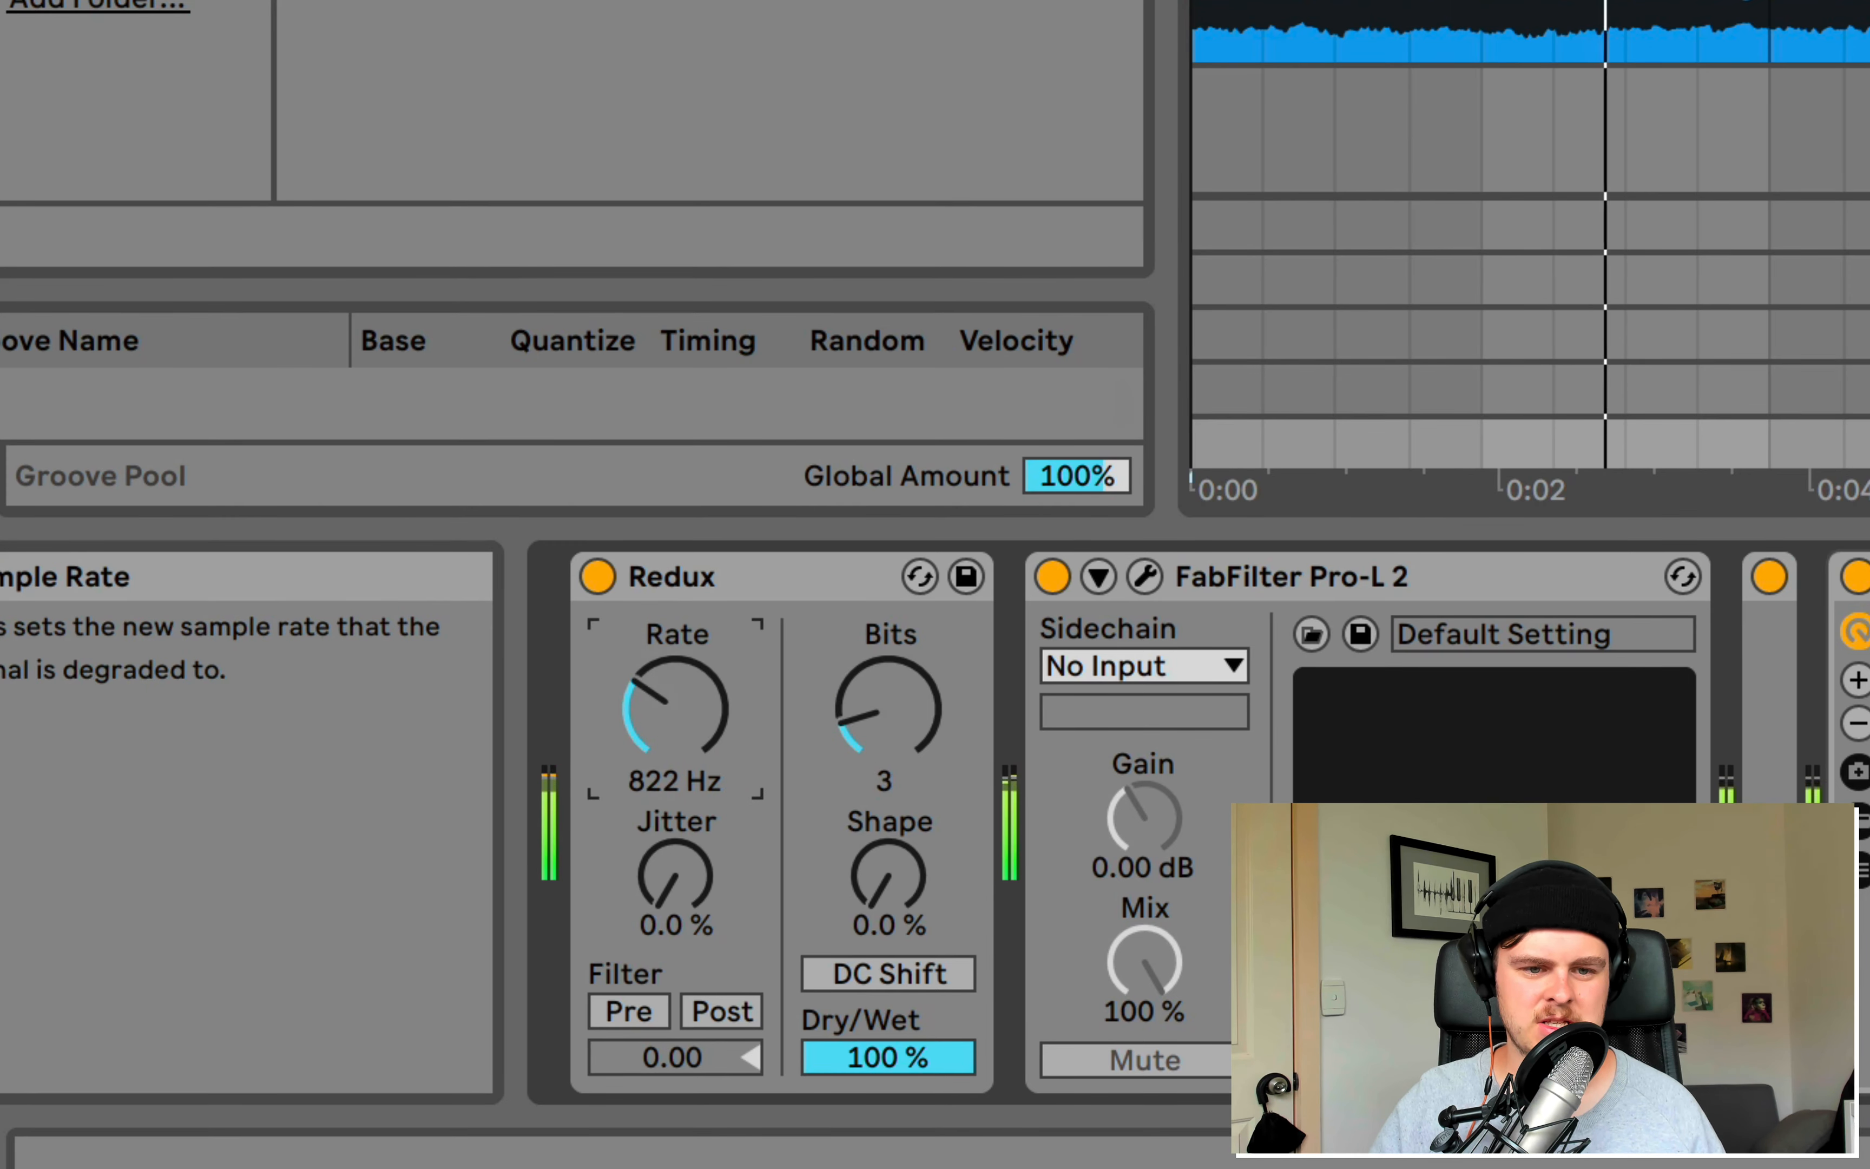
Step: Set Redux's sample rate to 6.80 kHz and its bit depth to 16
{"action": "left_click_drag", "start_coordinate": [861, 719], "coordinate": [861, 692]}
{"action": "left_click_drag", "start_coordinate": [680, 720], "coordinate": [680, 669]}
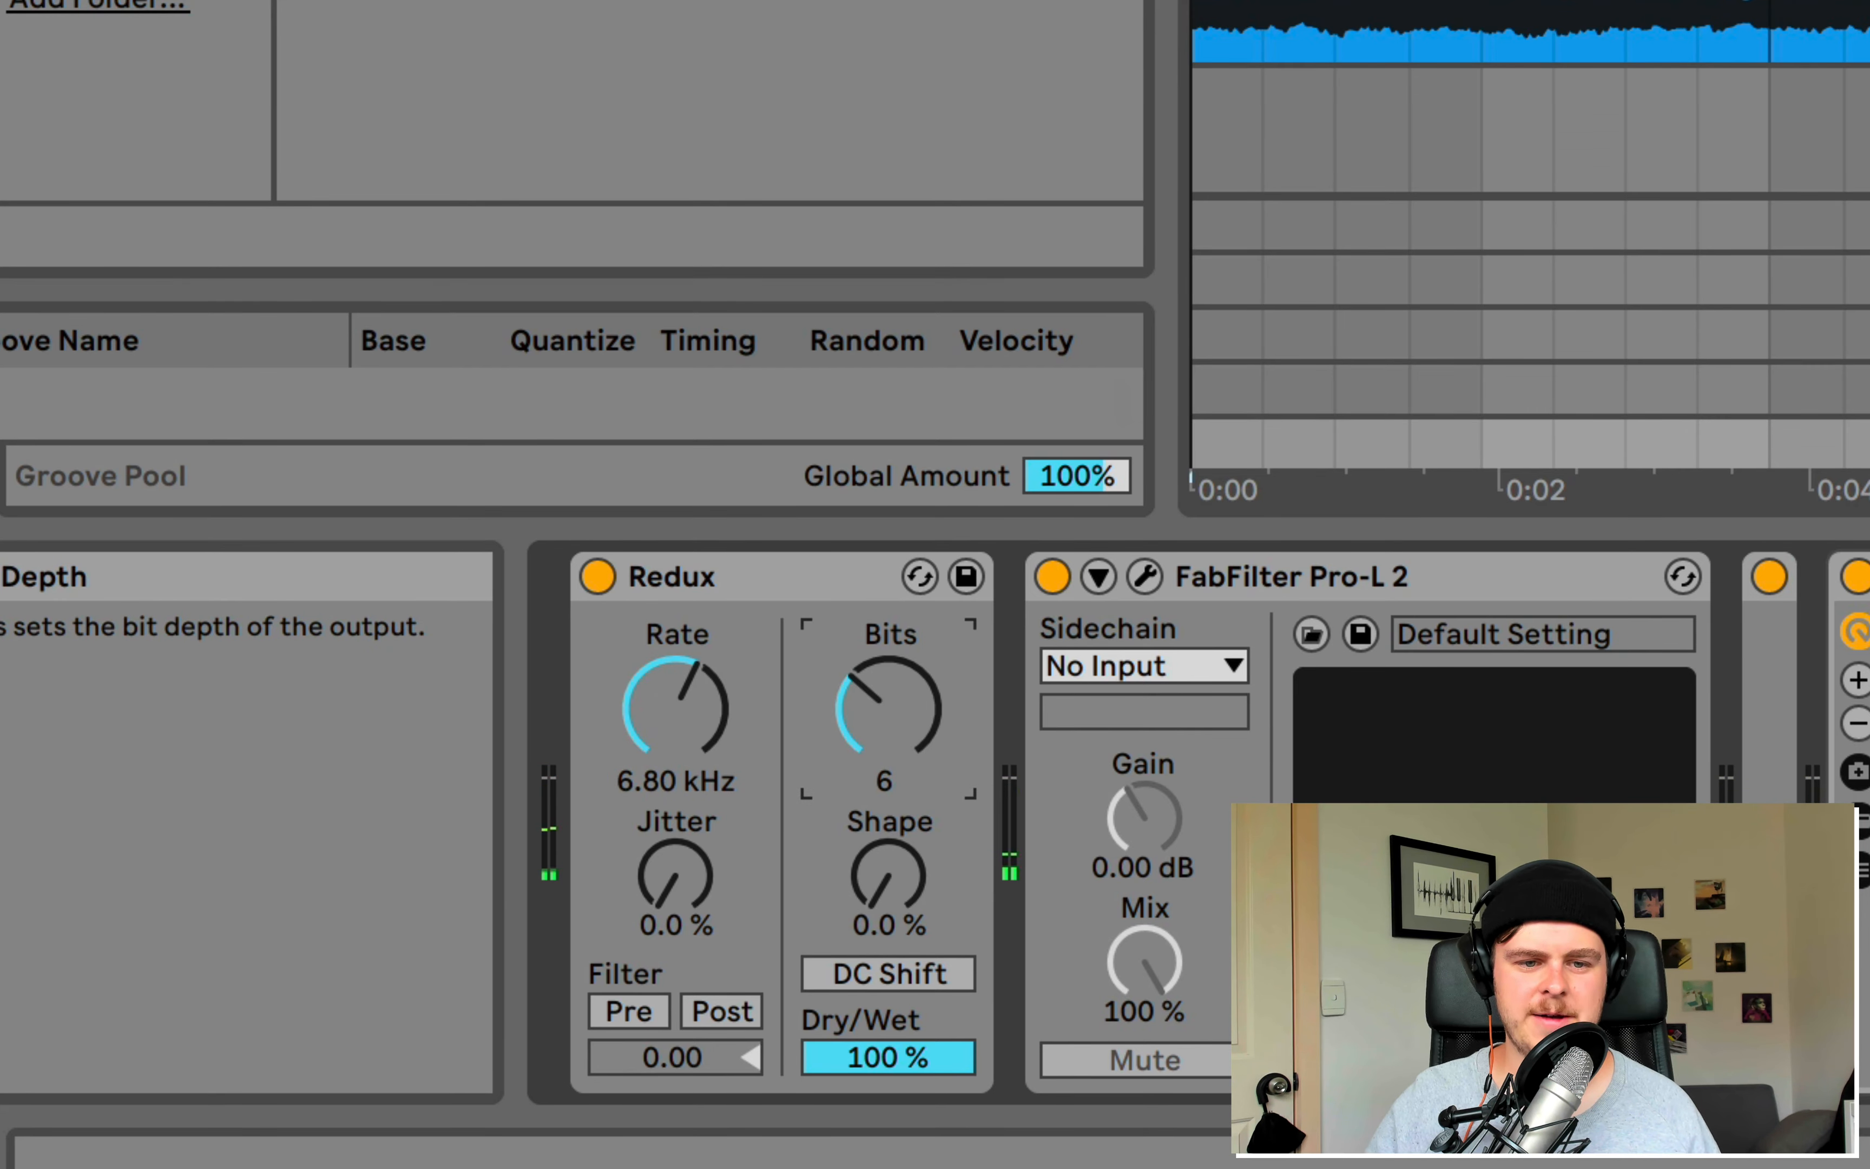
{"action": "left_click_drag", "start_coordinate": [919, 734], "coordinate": [919, 681]}
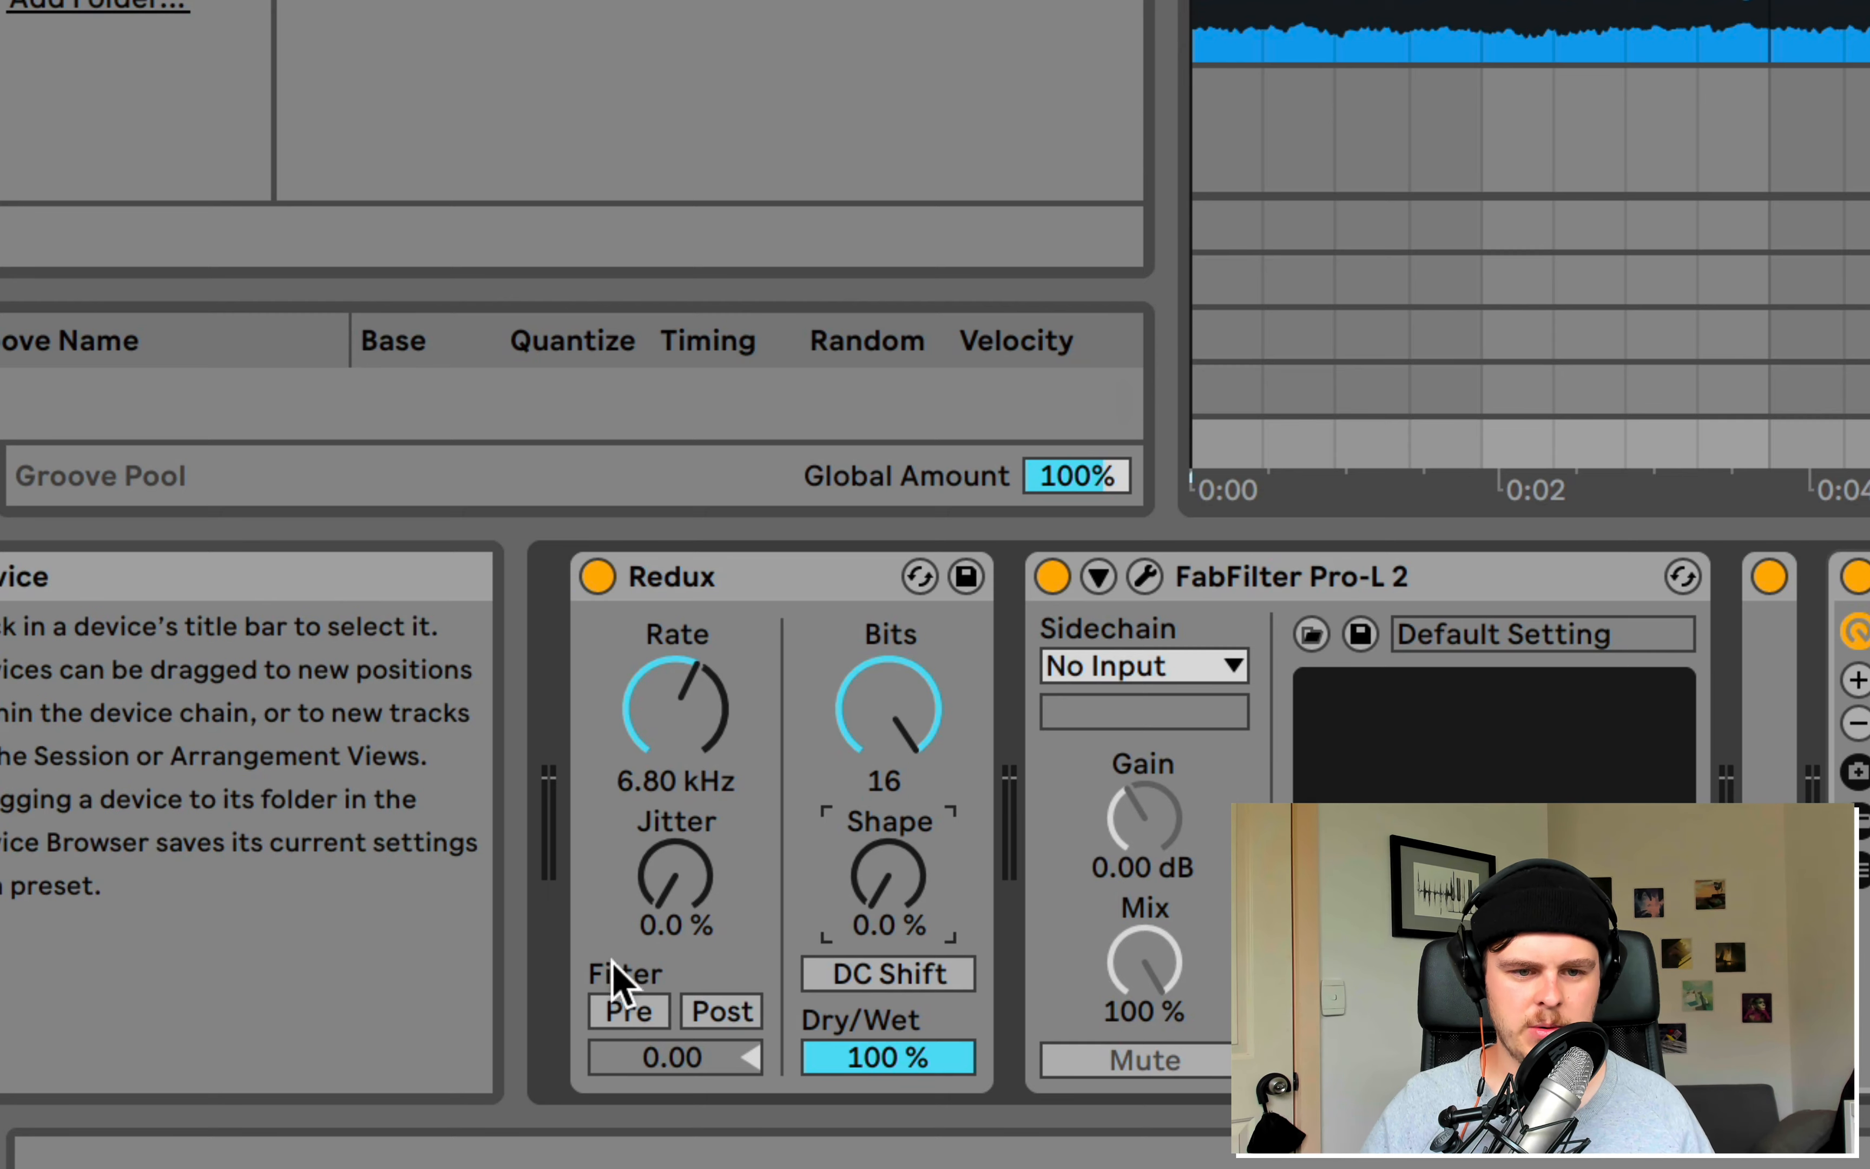
Step: Enable Redux's Pre filter and compare the sound with it off and on at a rate of 6.21 kHz
{"action": "left_click", "coordinate": [643, 1010]}
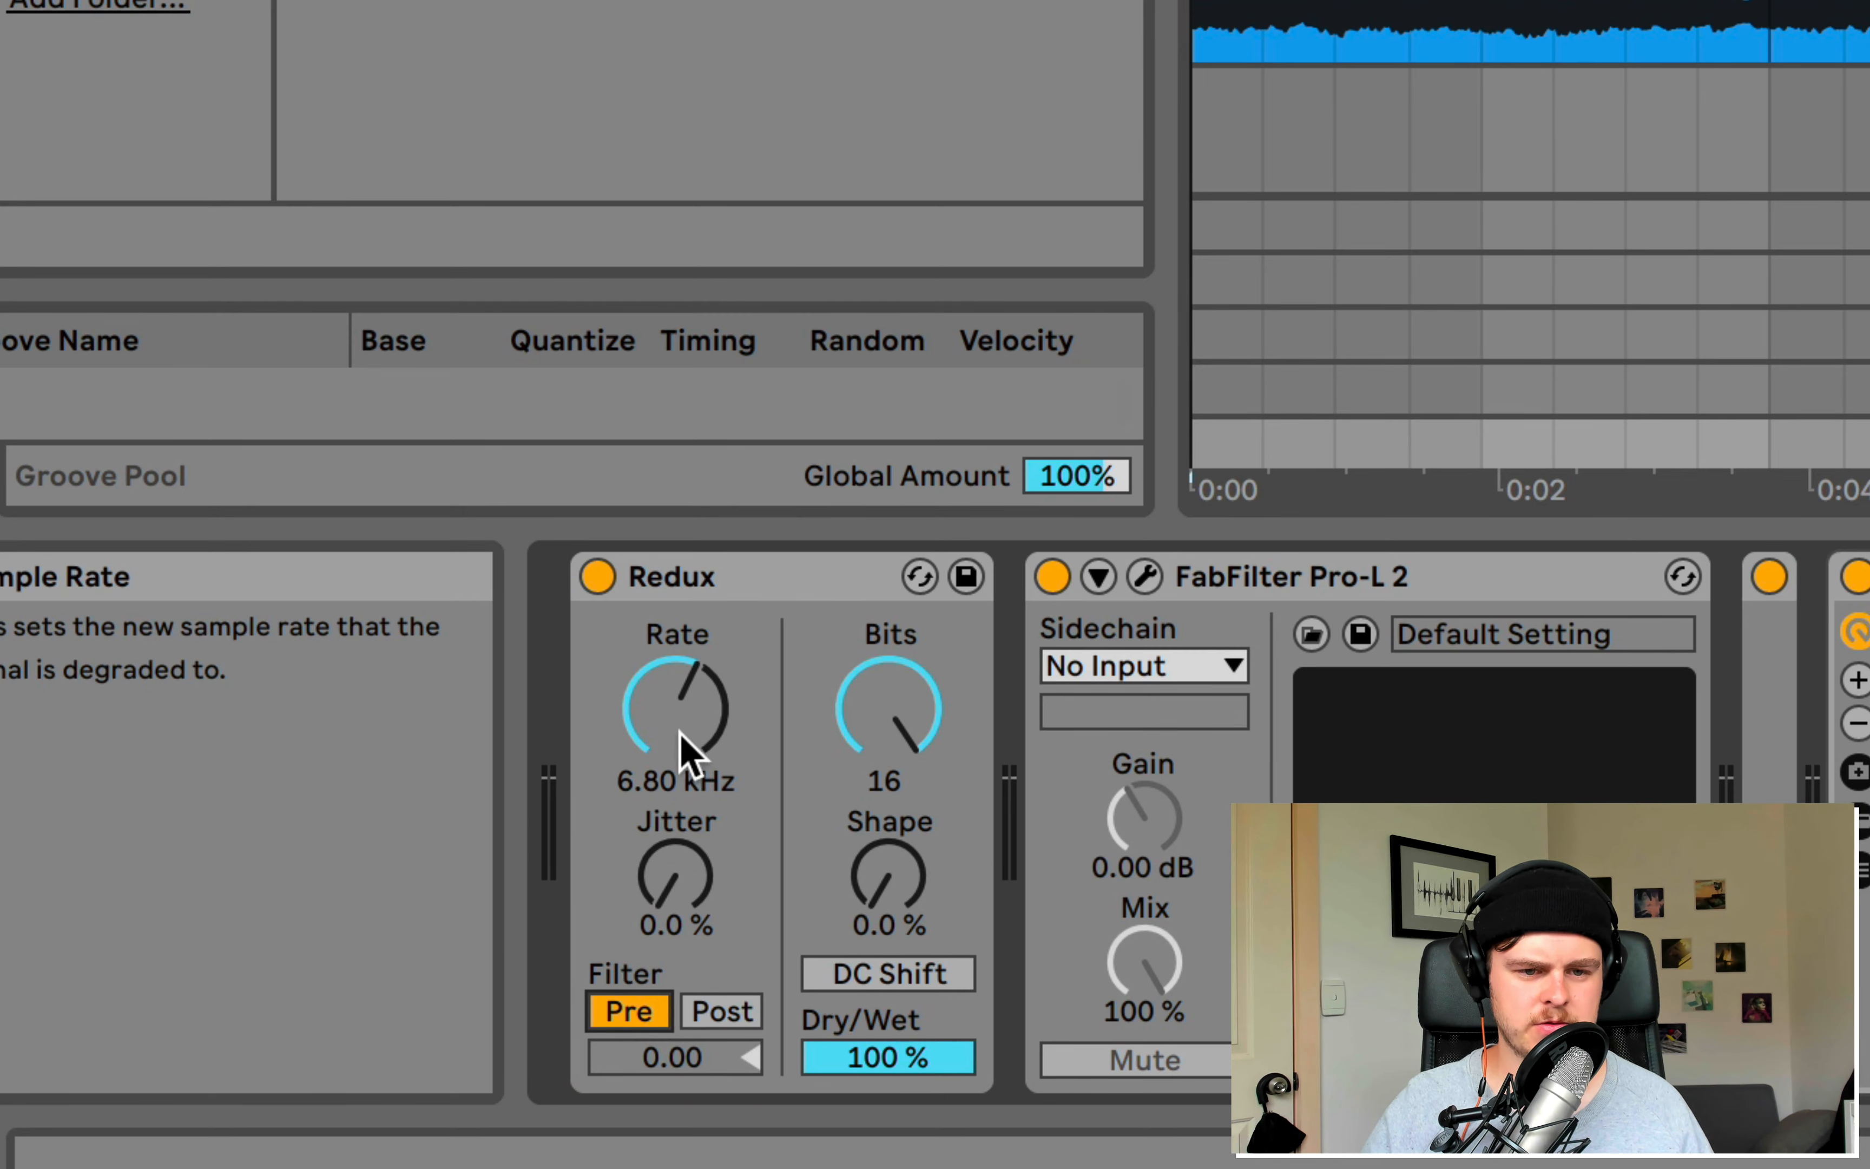
{"action": "left_click_drag", "start_coordinate": [686, 723], "coordinate": [686, 754]}
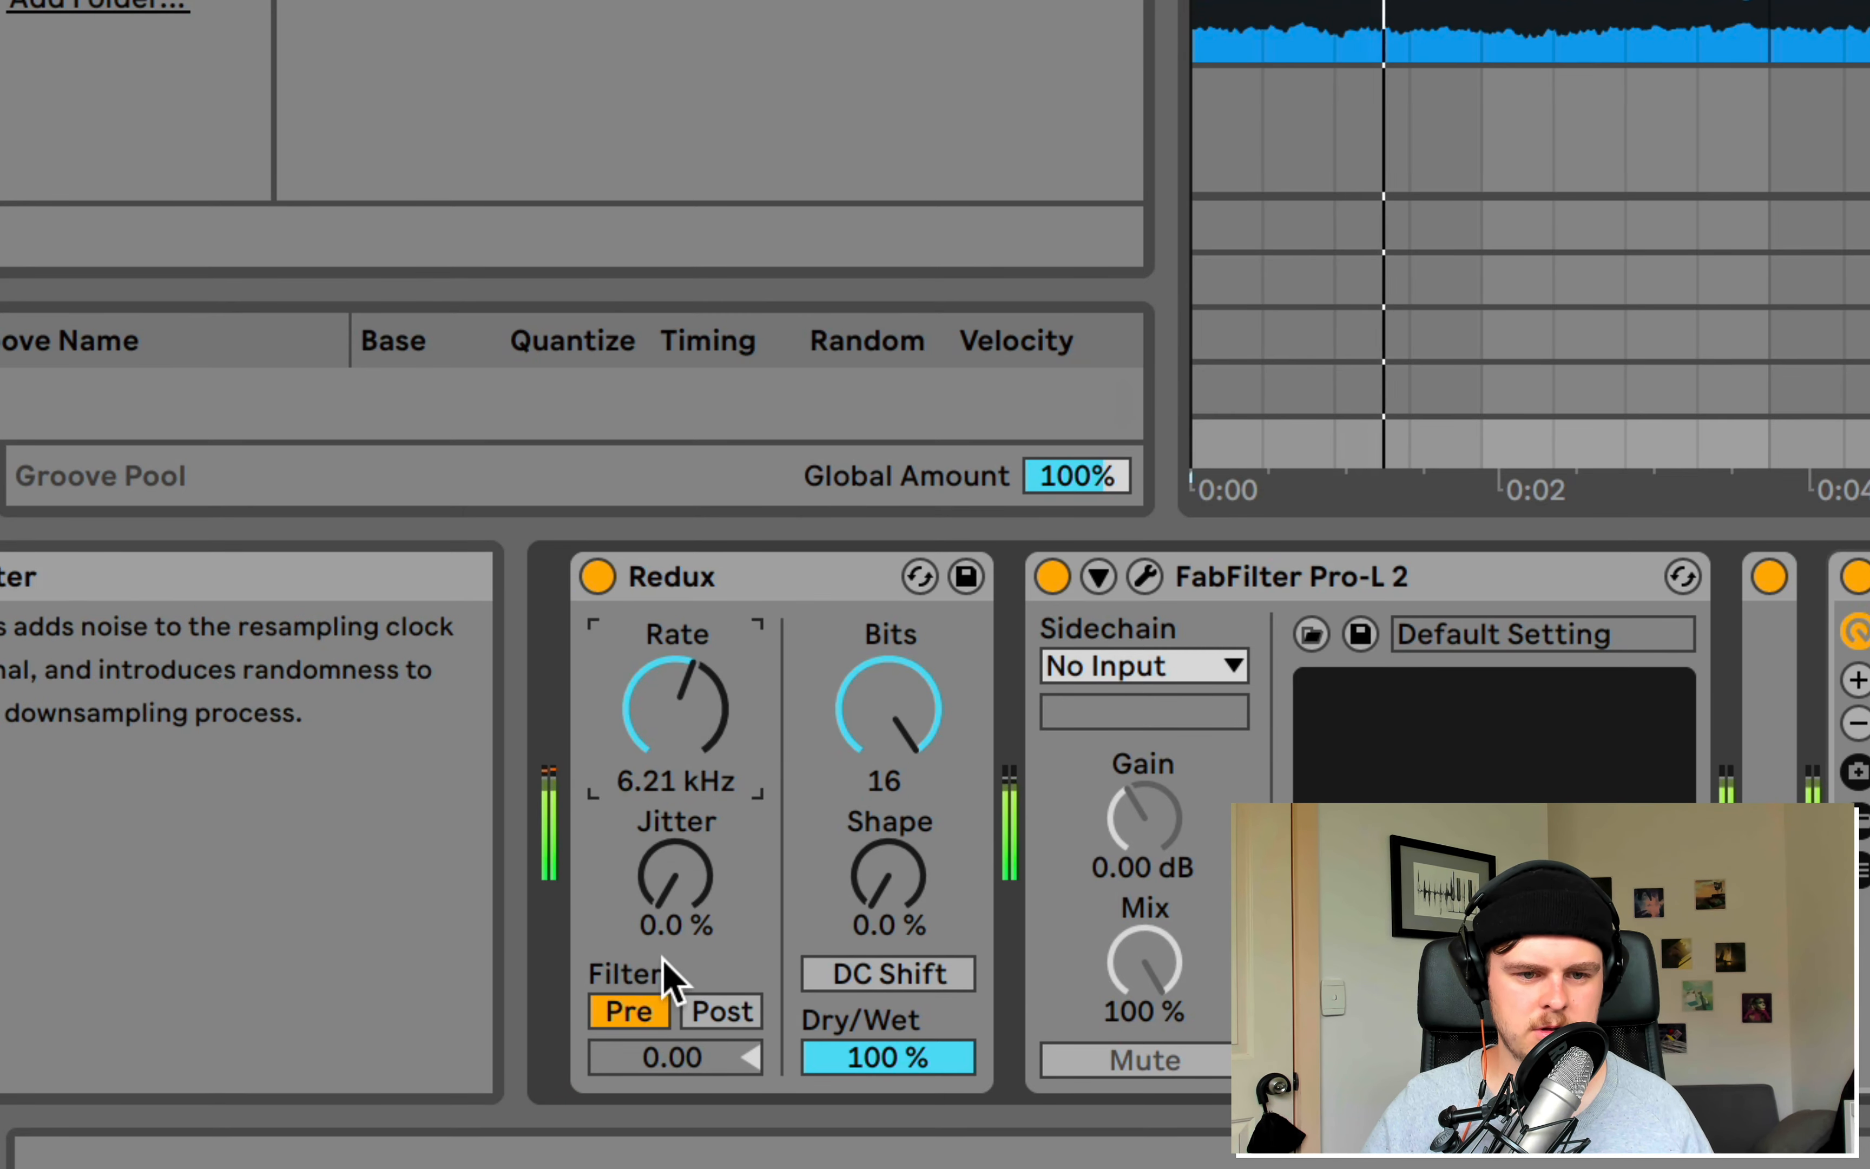
{"action": "left_click", "coordinate": [648, 1010]}
{"action": "left_click", "coordinate": [648, 1010]}
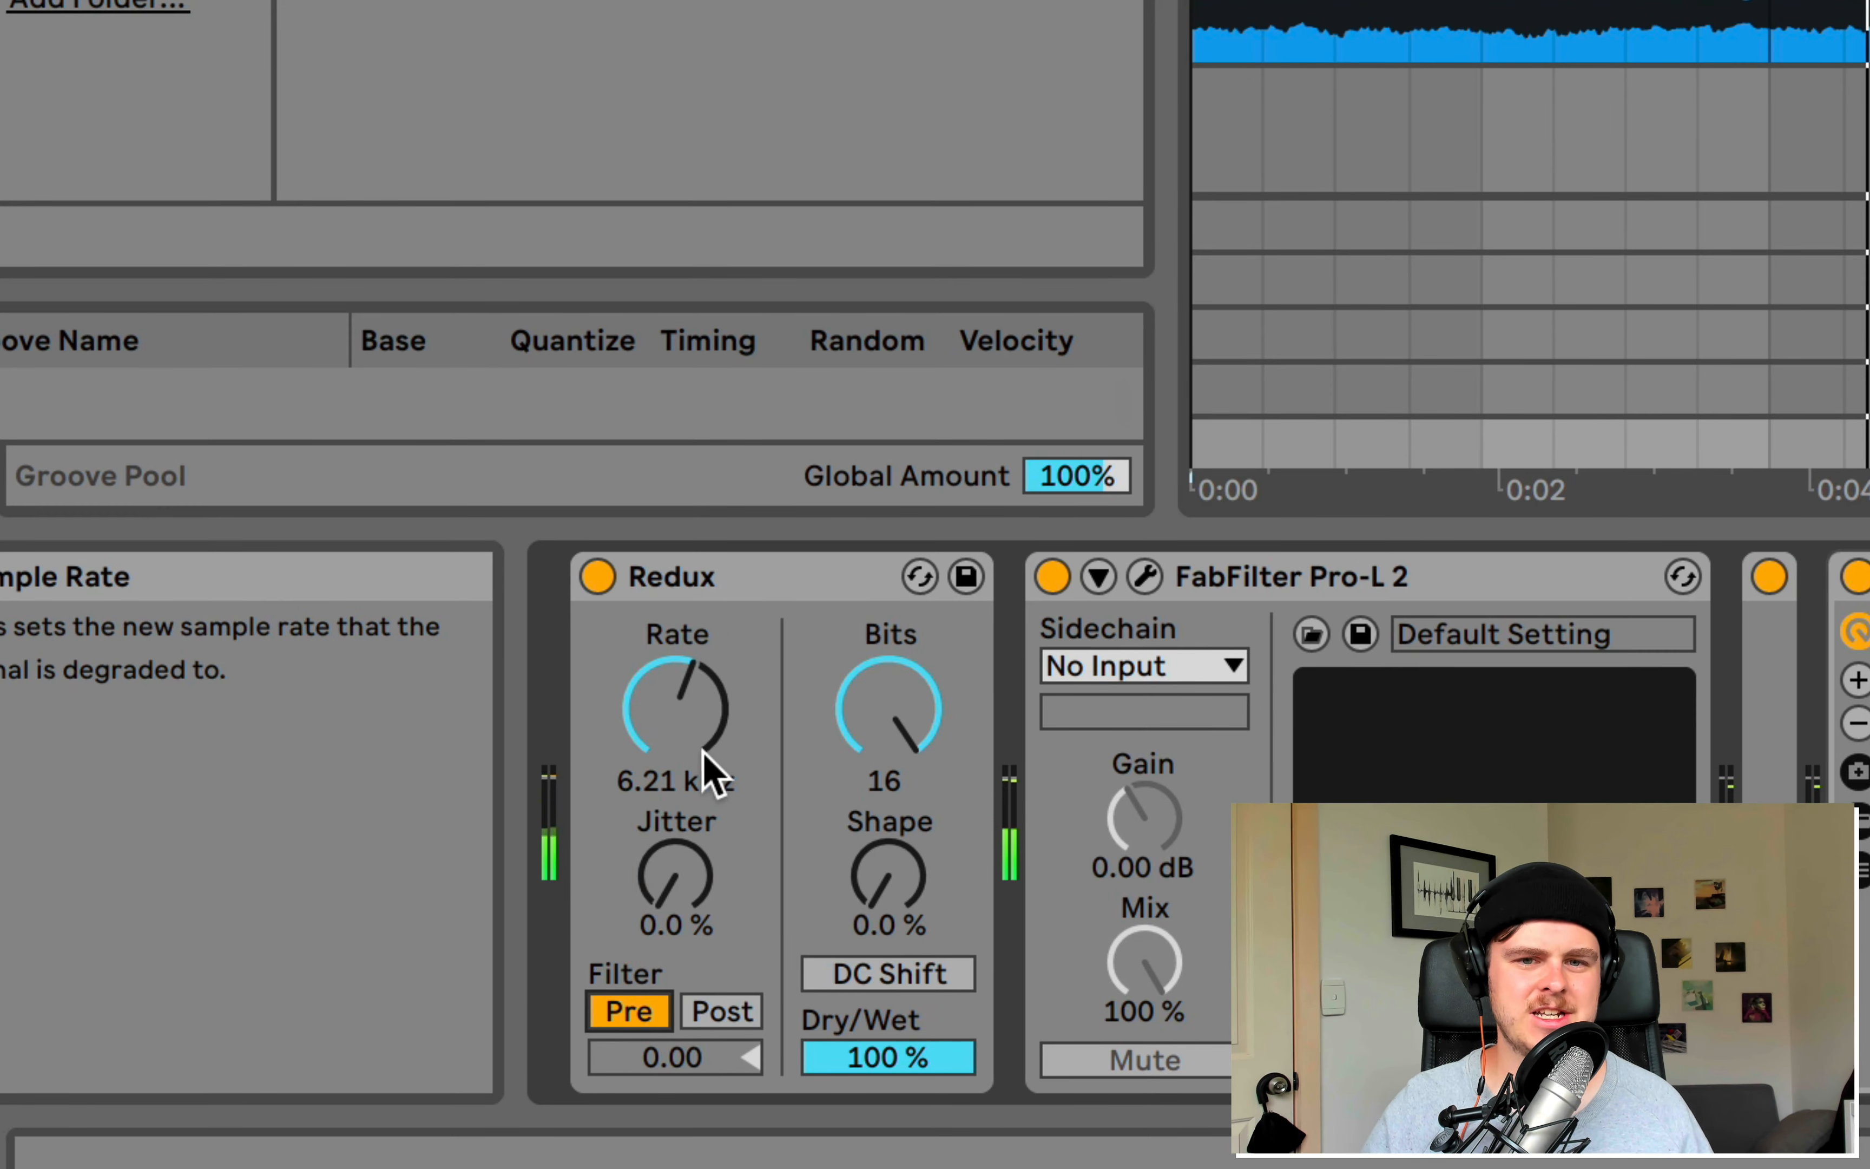
Step: Enable Redux's Post filter, raise the rate to 40.0 kHz and switch the Pre filter off
{"action": "left_click", "coordinate": [730, 1012]}
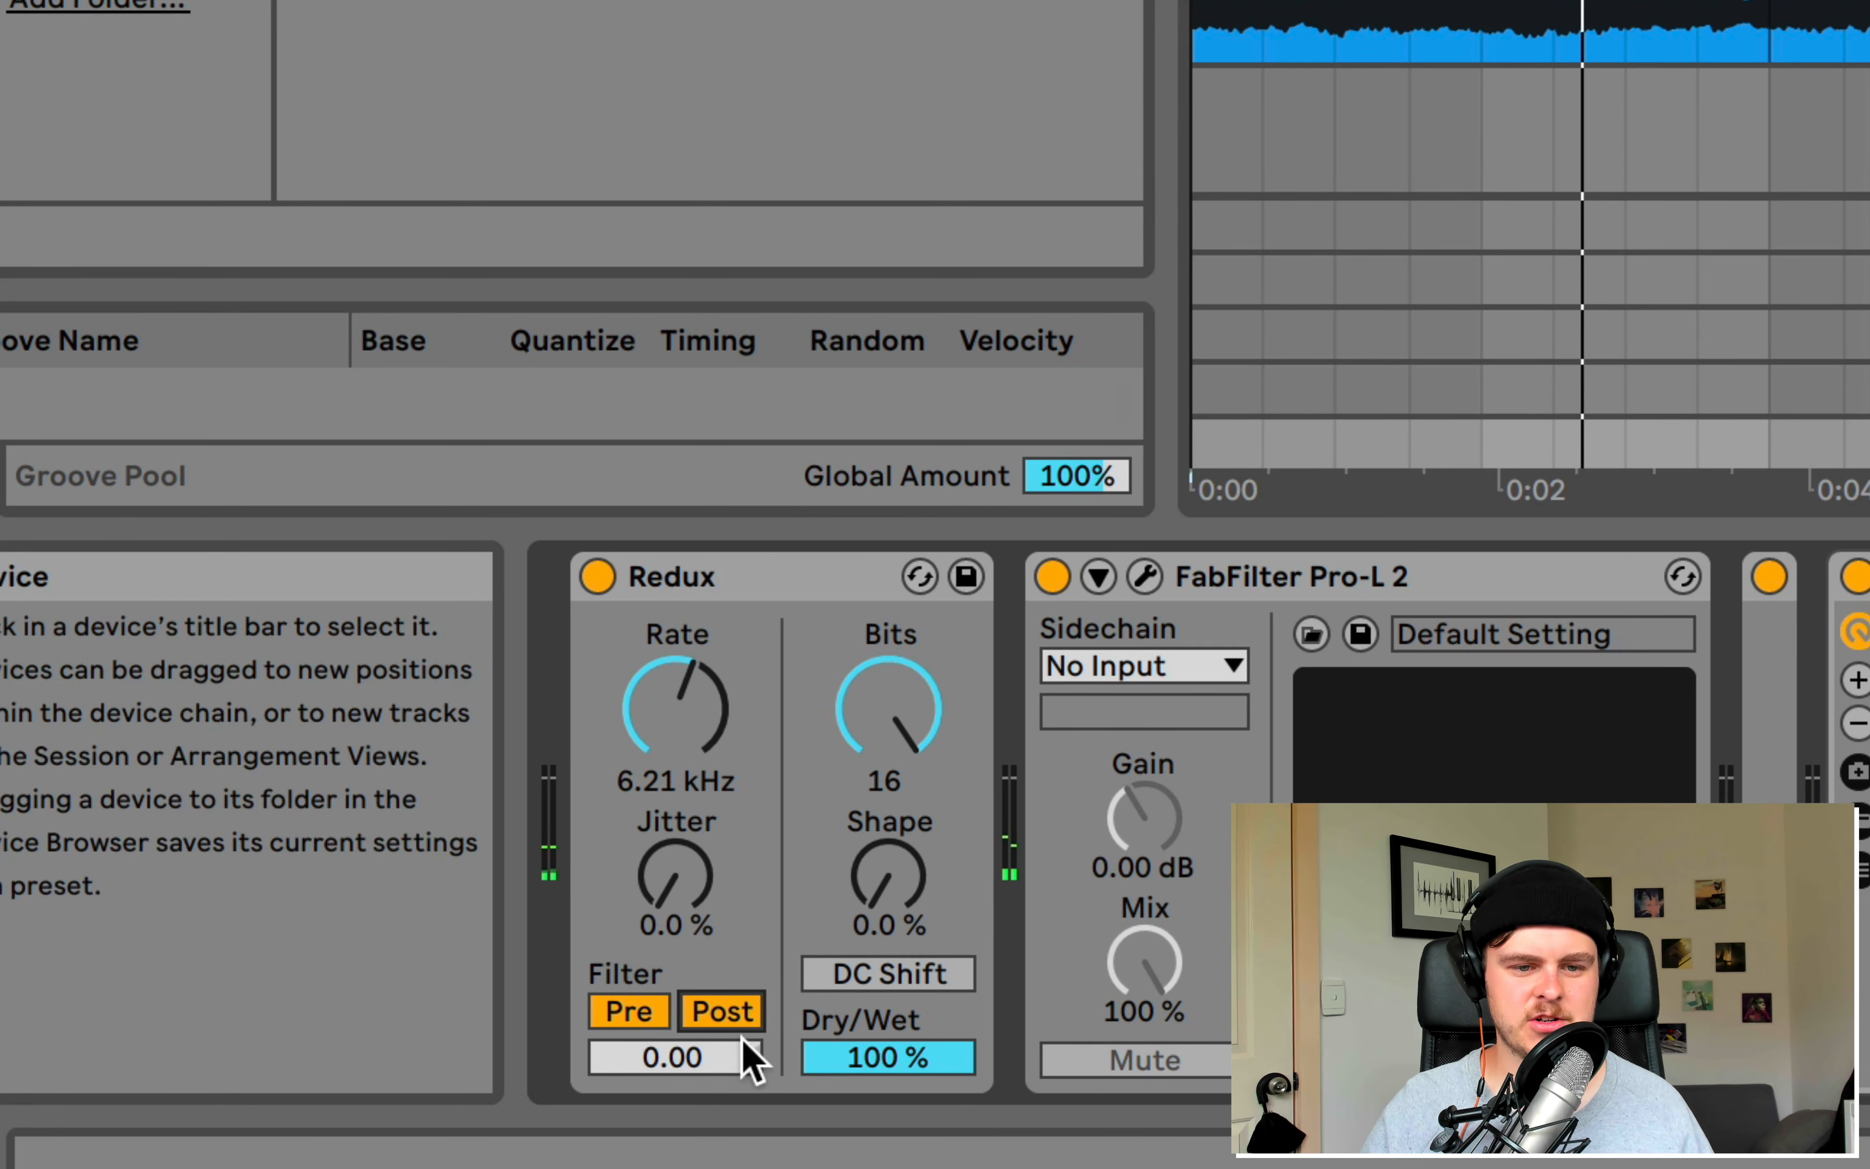
{"action": "left_click_drag", "start_coordinate": [676, 705], "coordinate": [676, 672]}
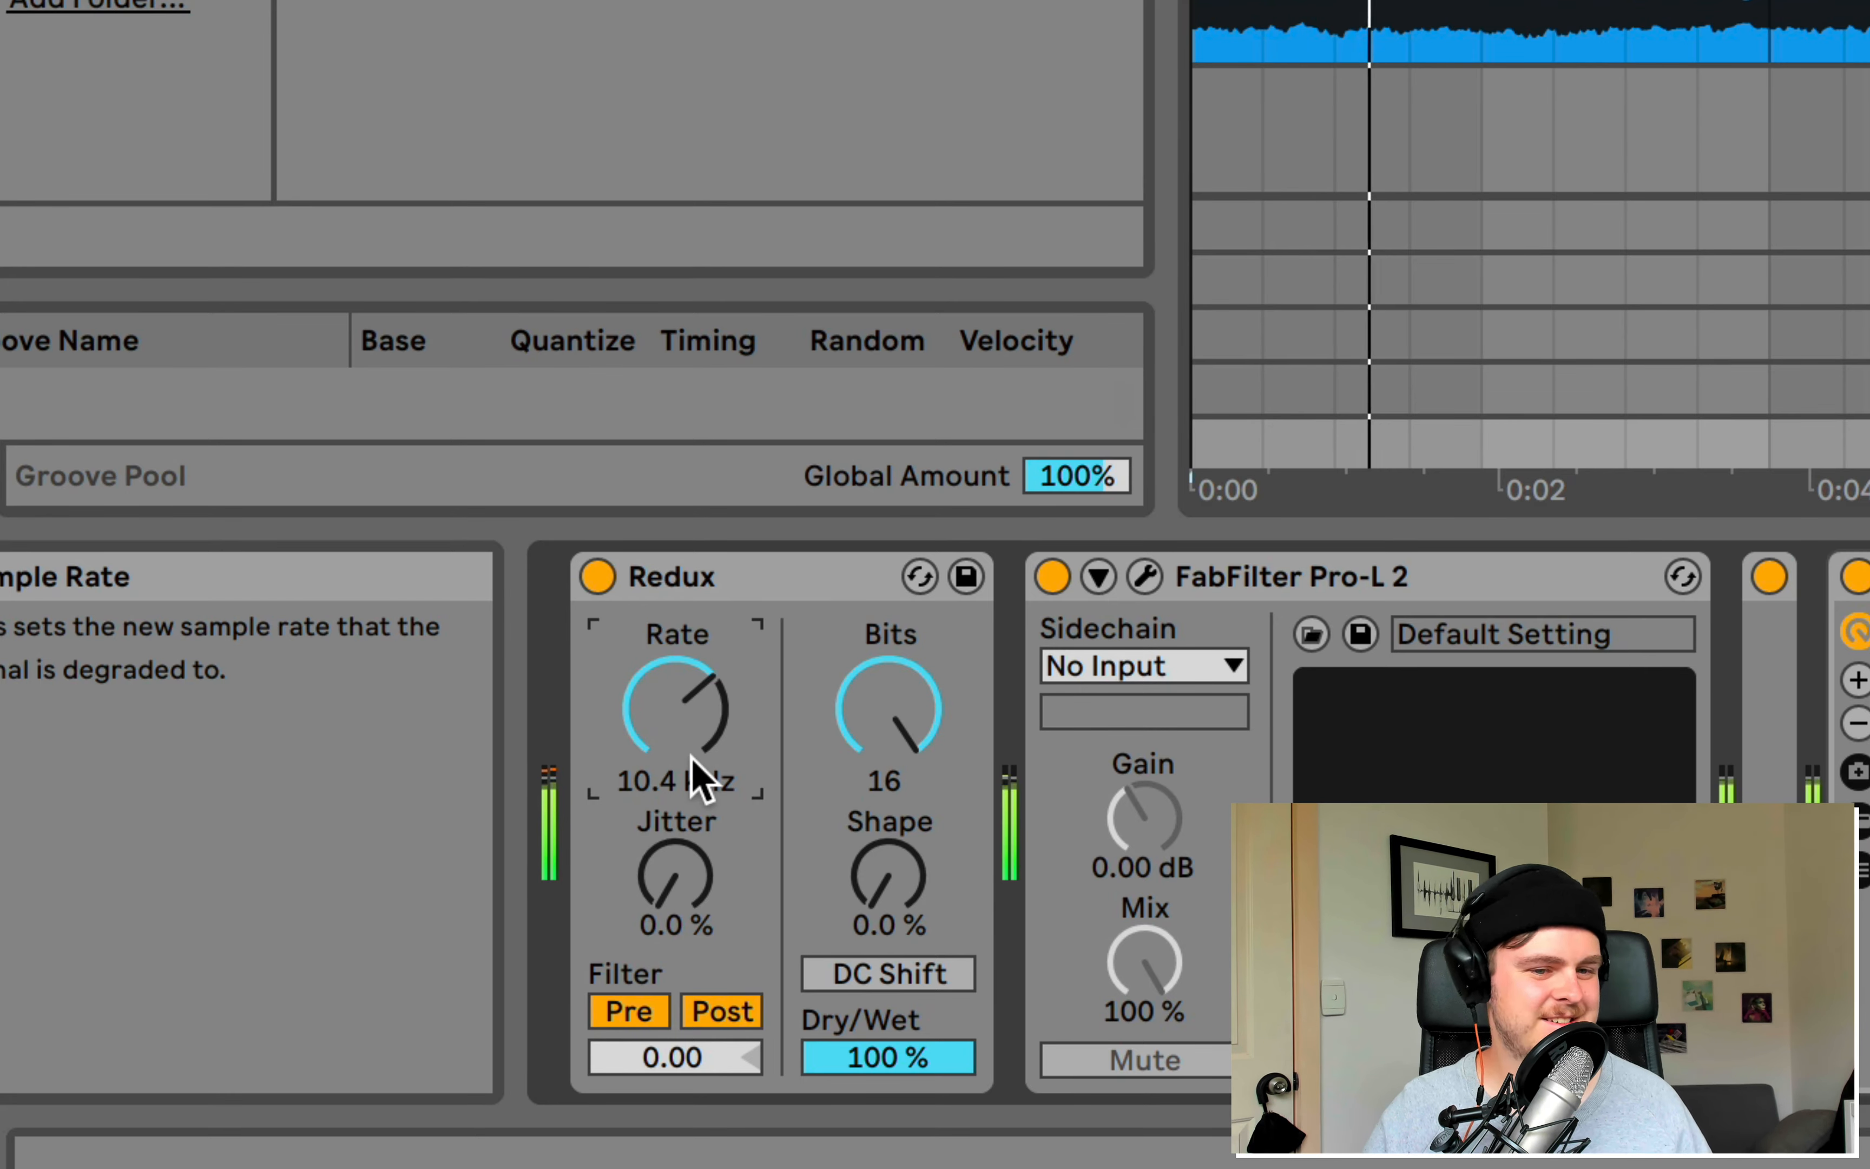
{"action": "mouse_move", "coordinate": [698, 778]}
{"action": "left_mouse_down"}
{"action": "mouse_move", "coordinate": [698, 727]}
{"action": "mouse_move", "coordinate": [669, 783]}
{"action": "left_mouse_up"}
{"action": "left_click", "coordinate": [643, 1014]}
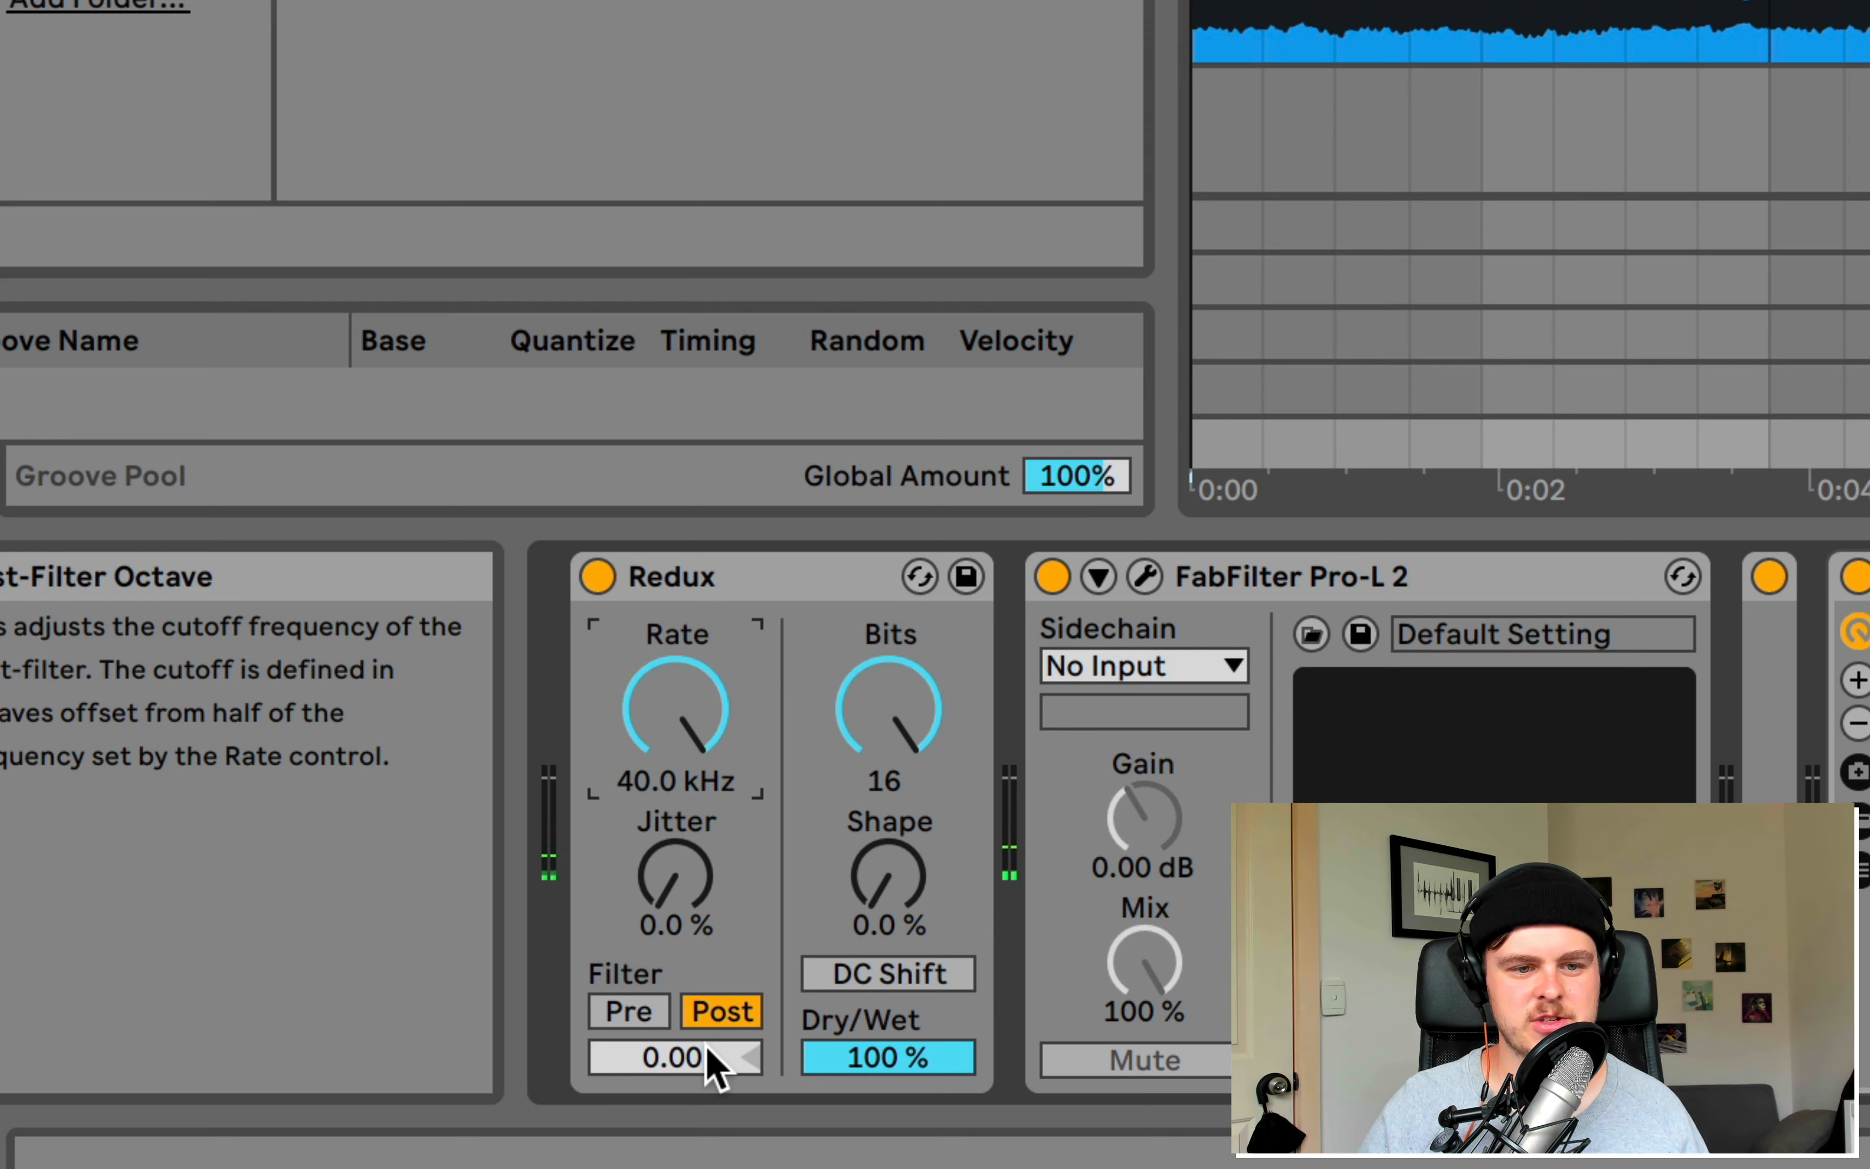
Step: Set the Post-Filter Octave to 4.00 and lower the sample rate to 8.10 kHz during playback
{"action": "left_click_drag", "start_coordinate": [708, 1048], "coordinate": [707, 959]}
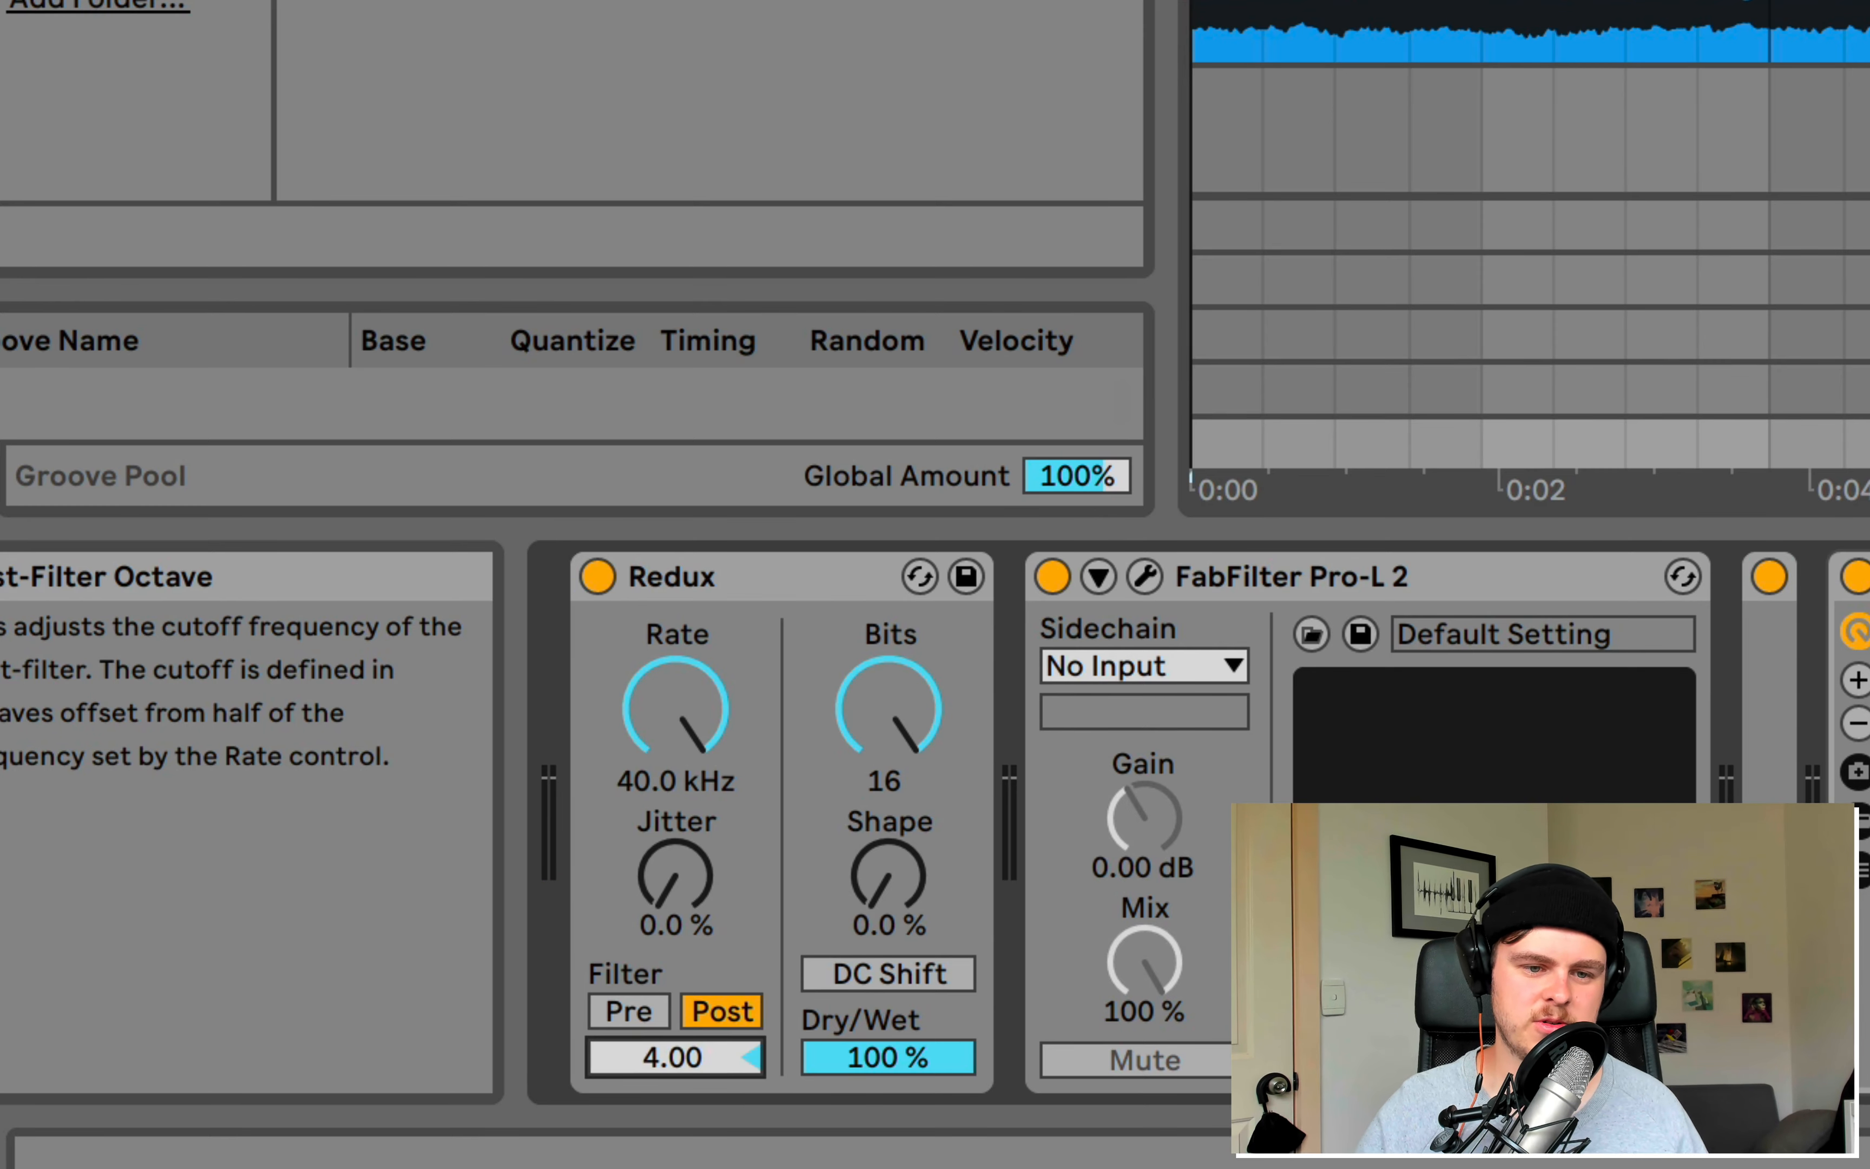
{"action": "key", "text": "space"}
{"action": "left_click_drag", "start_coordinate": [740, 680], "coordinate": [740, 765]}
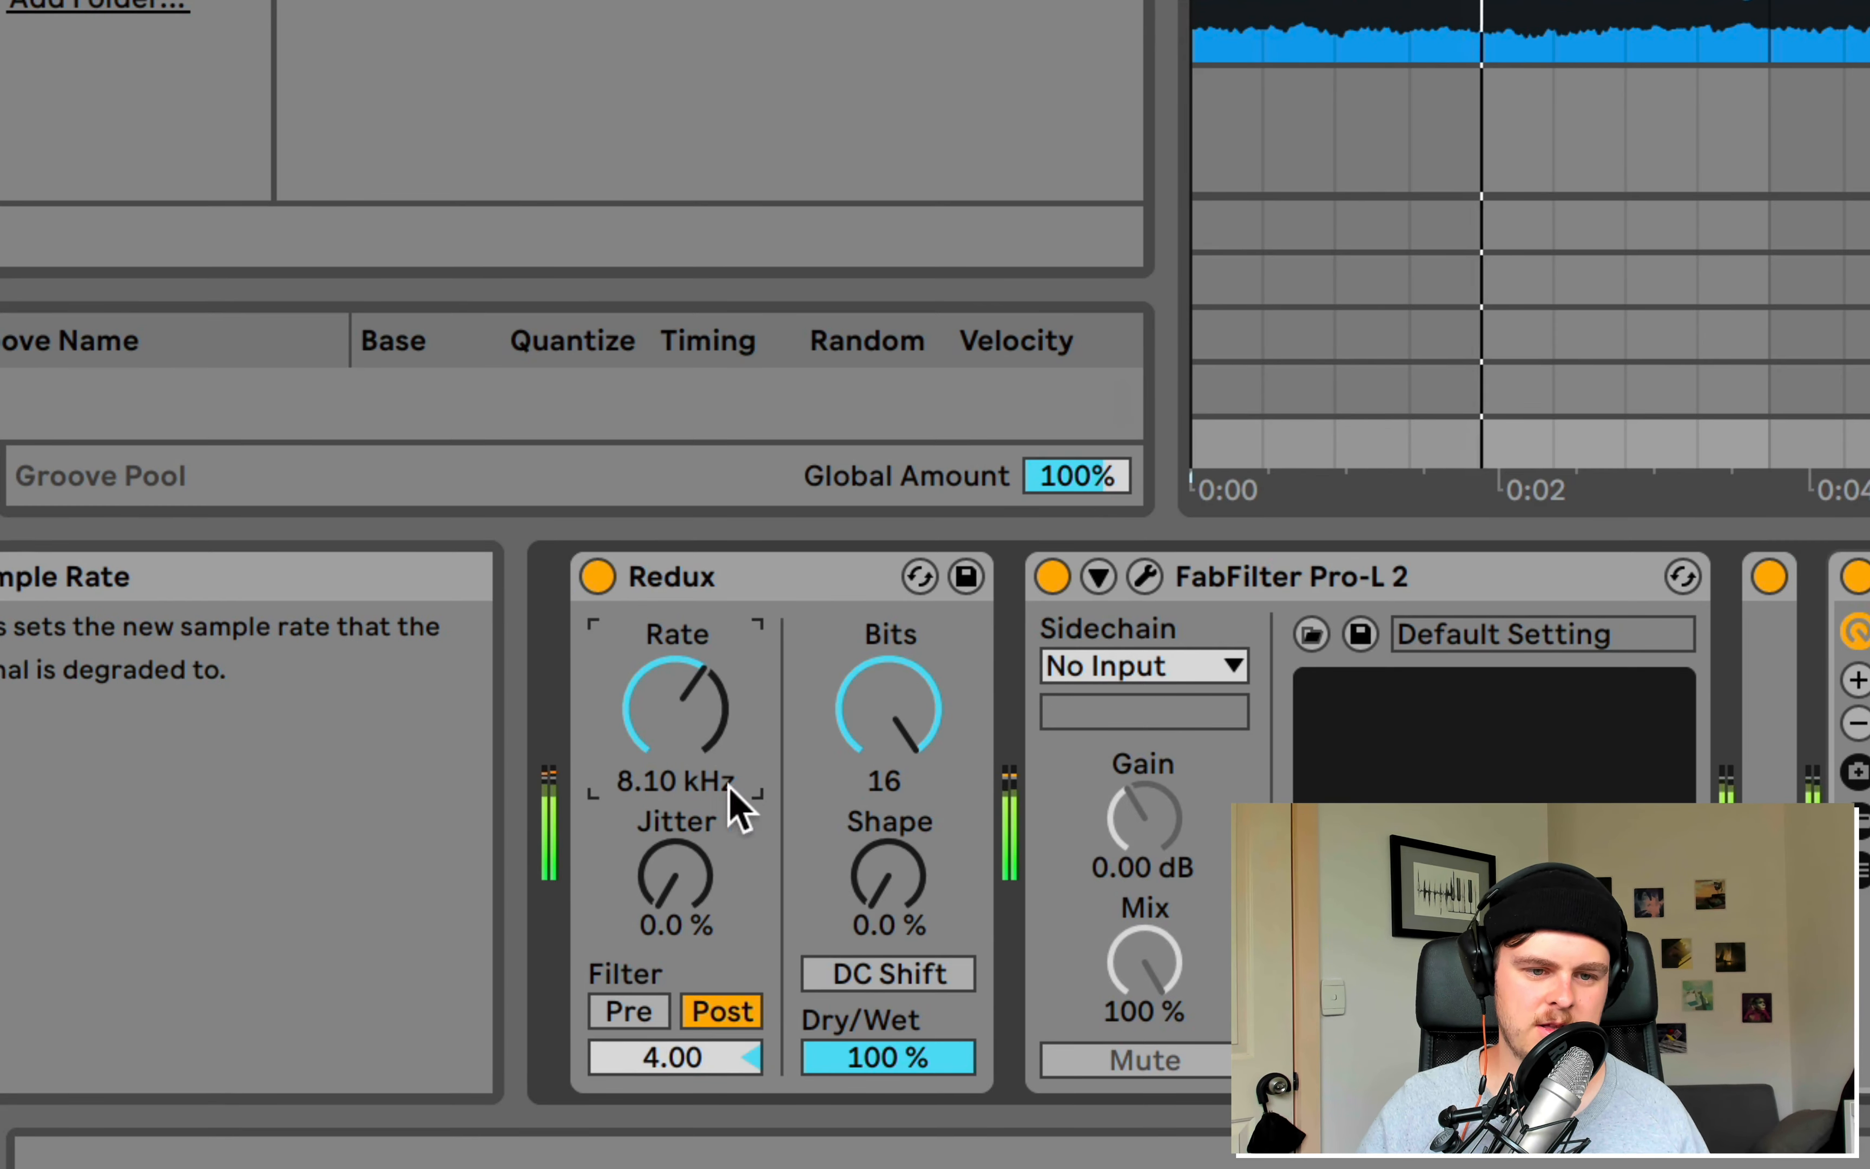
Step: Compare Post-Filter Octave values of 0.00 and 4.00, and lower the sample rate to 7.11 kHz during playback
{"action": "left_click_drag", "start_coordinate": [718, 1068], "coordinate": [718, 1113]}
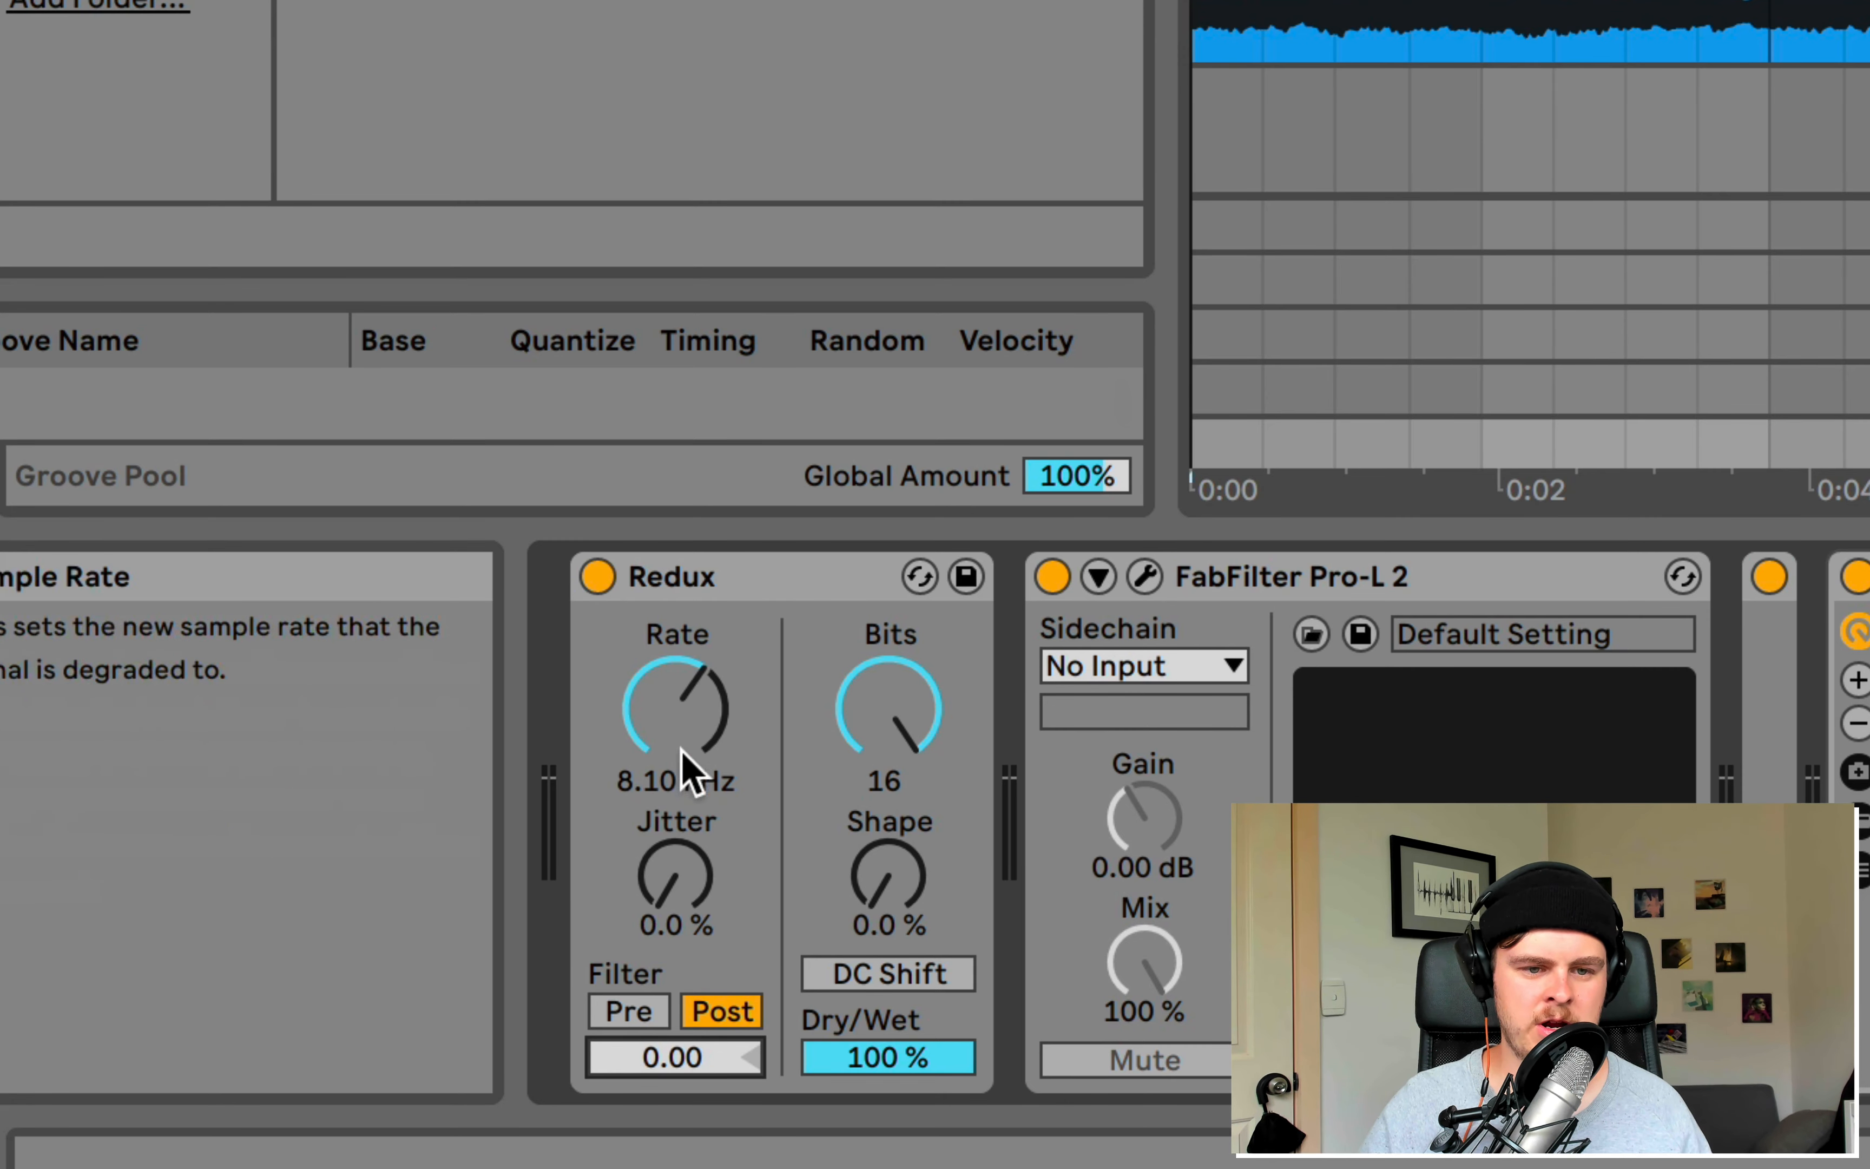
{"action": "left_click_drag", "start_coordinate": [693, 1032], "coordinate": [693, 990]}
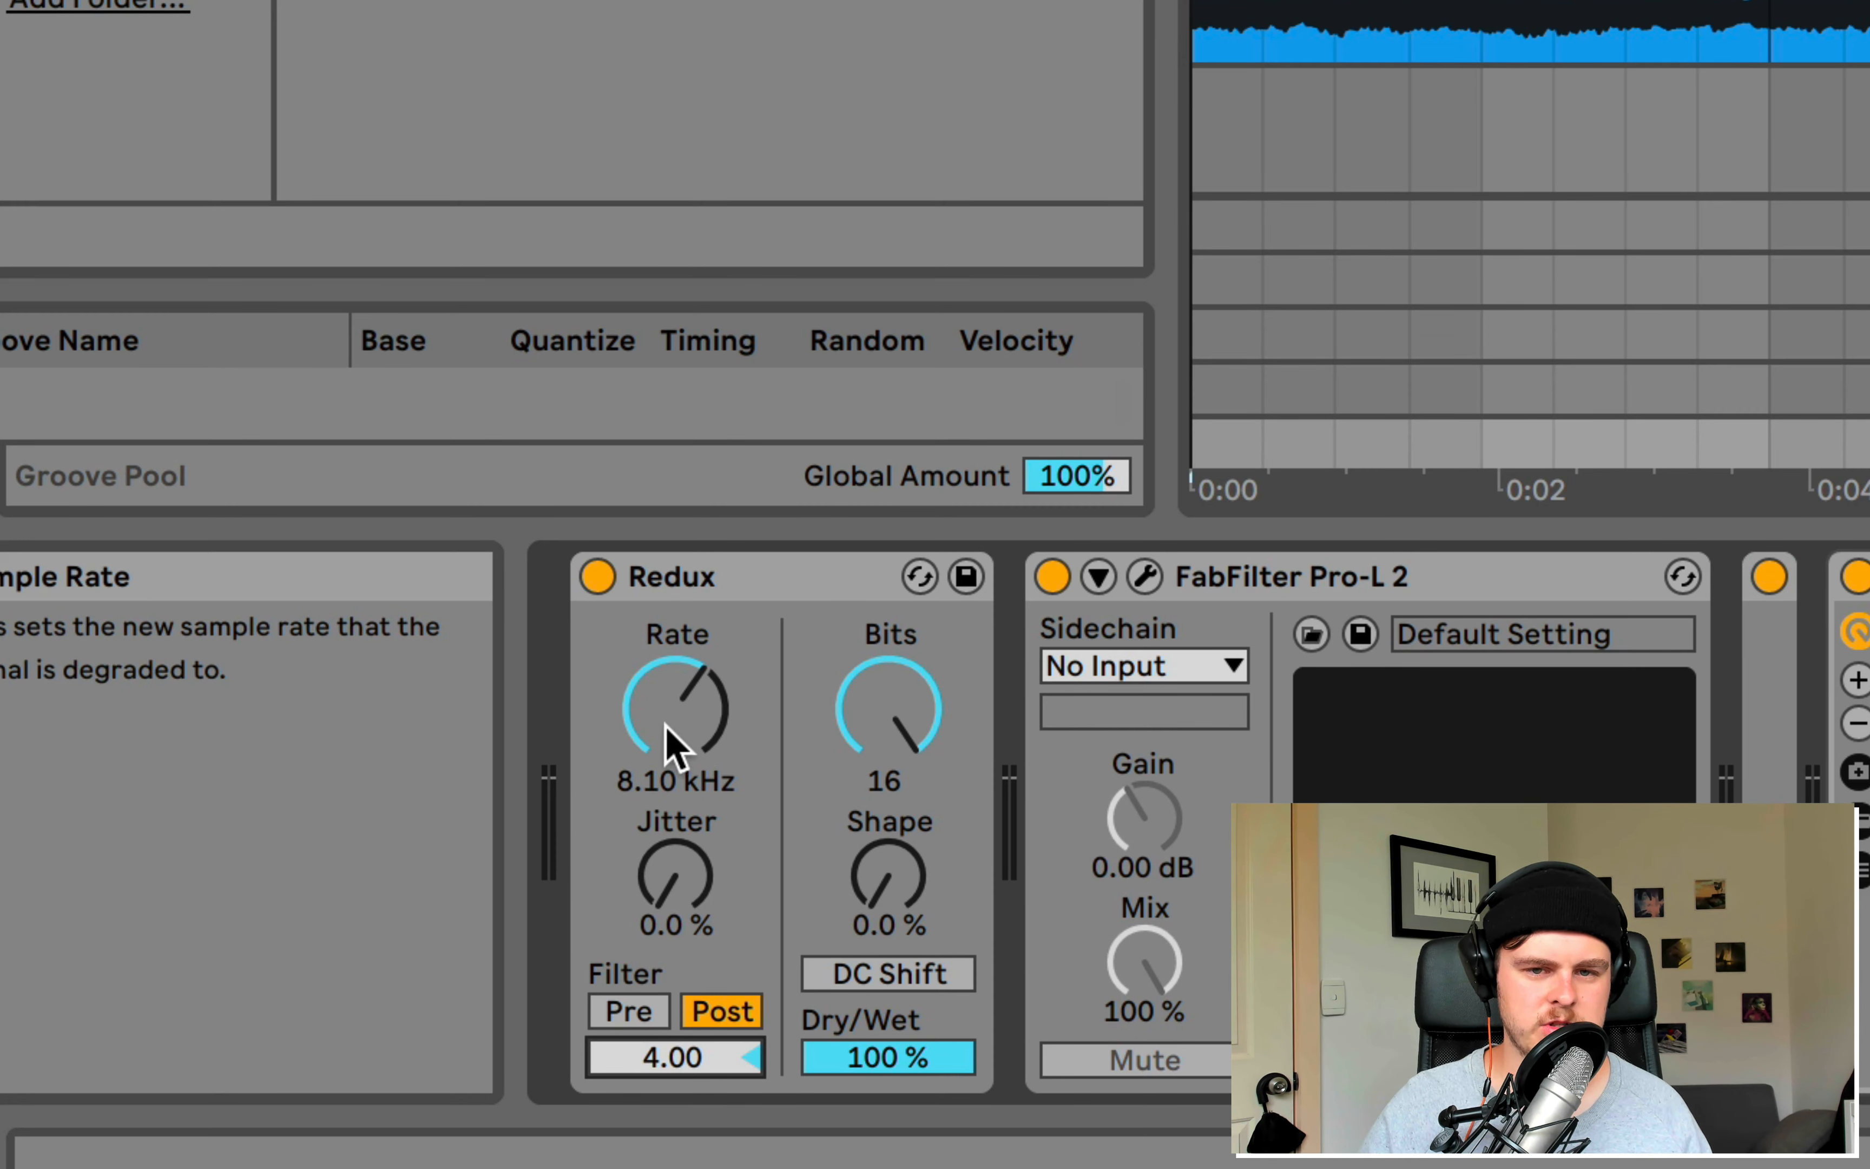
{"action": "left_click_drag", "start_coordinate": [667, 739], "coordinate": [701, 969]}
{"action": "key", "text": "space"}
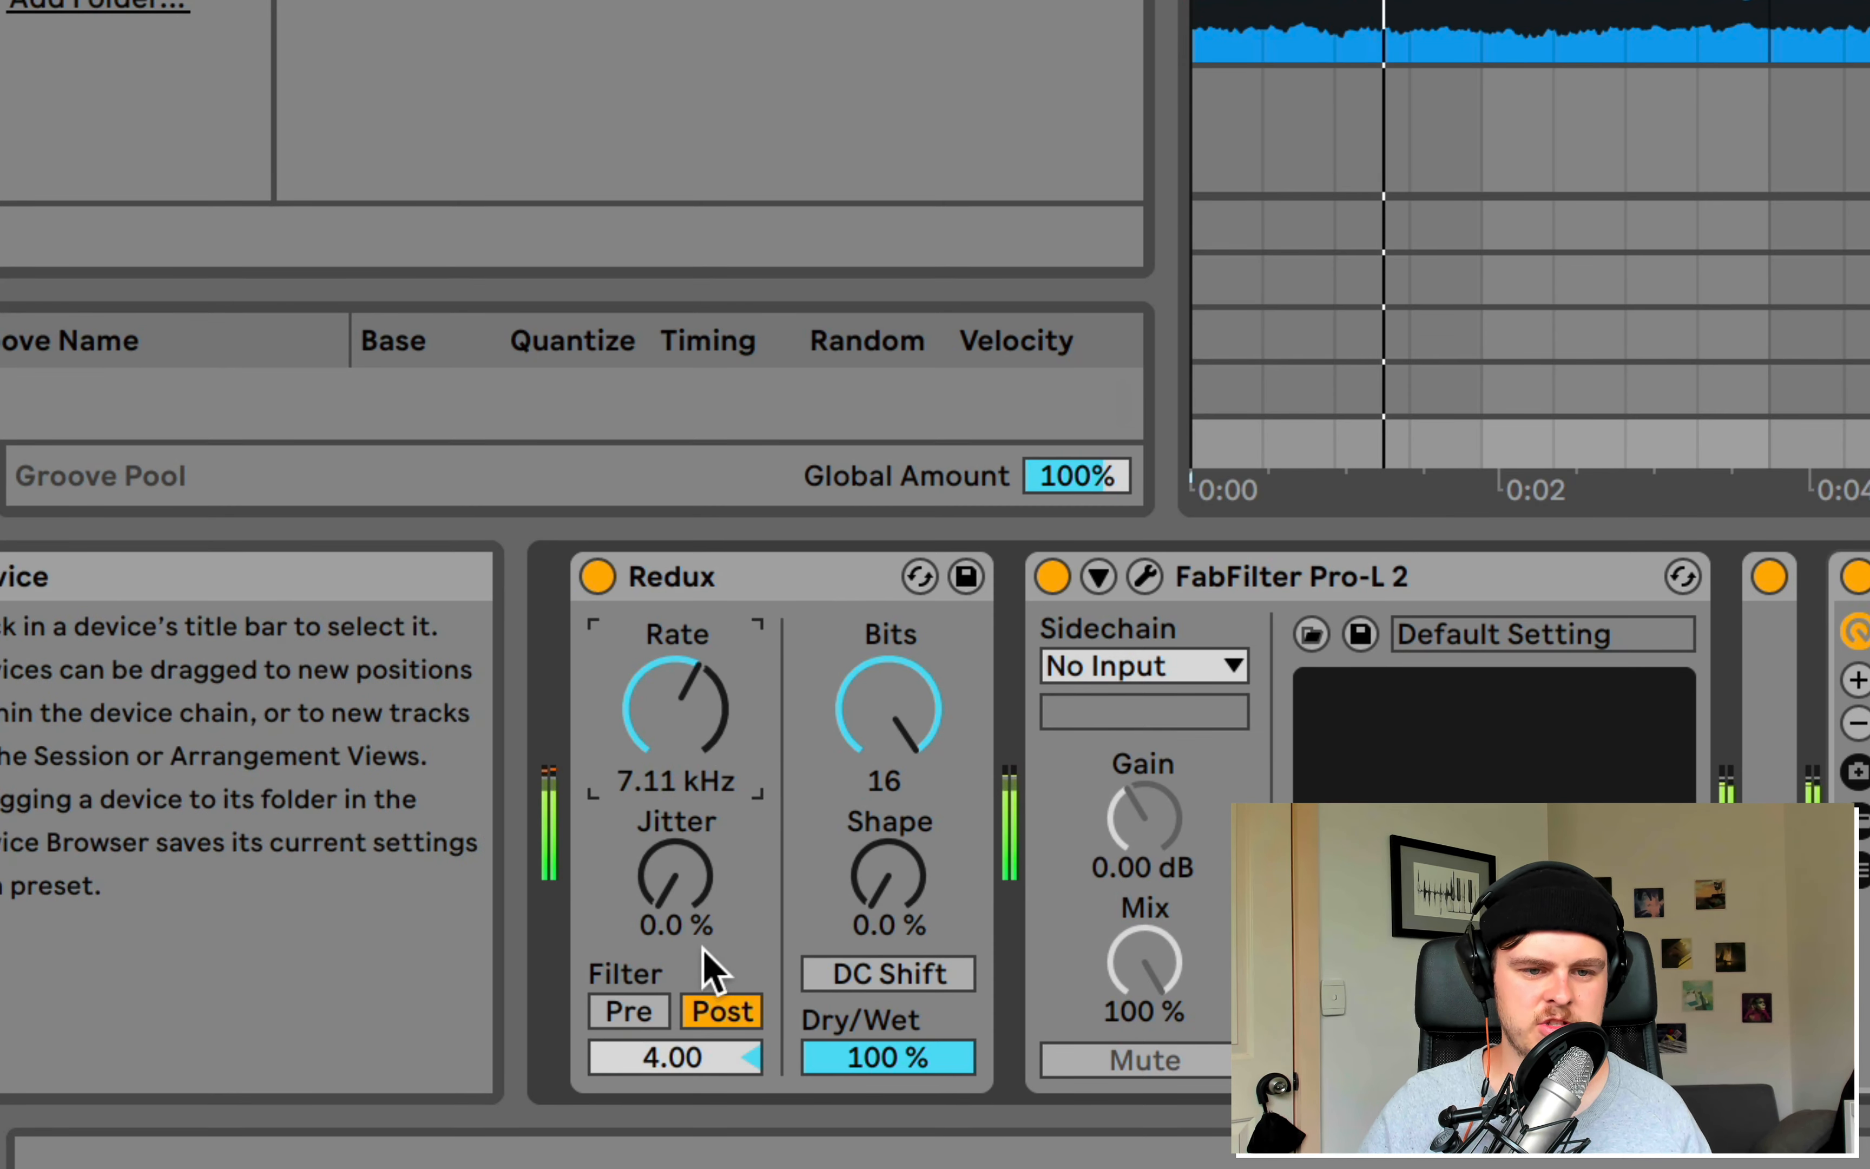
Step: Try a Post-Filter Octave of -4.00, raise the sample rate to 15.6 kHz and bring the octave offset to -2.00
{"action": "left_click_drag", "start_coordinate": [701, 1061], "coordinate": [701, 1144]}
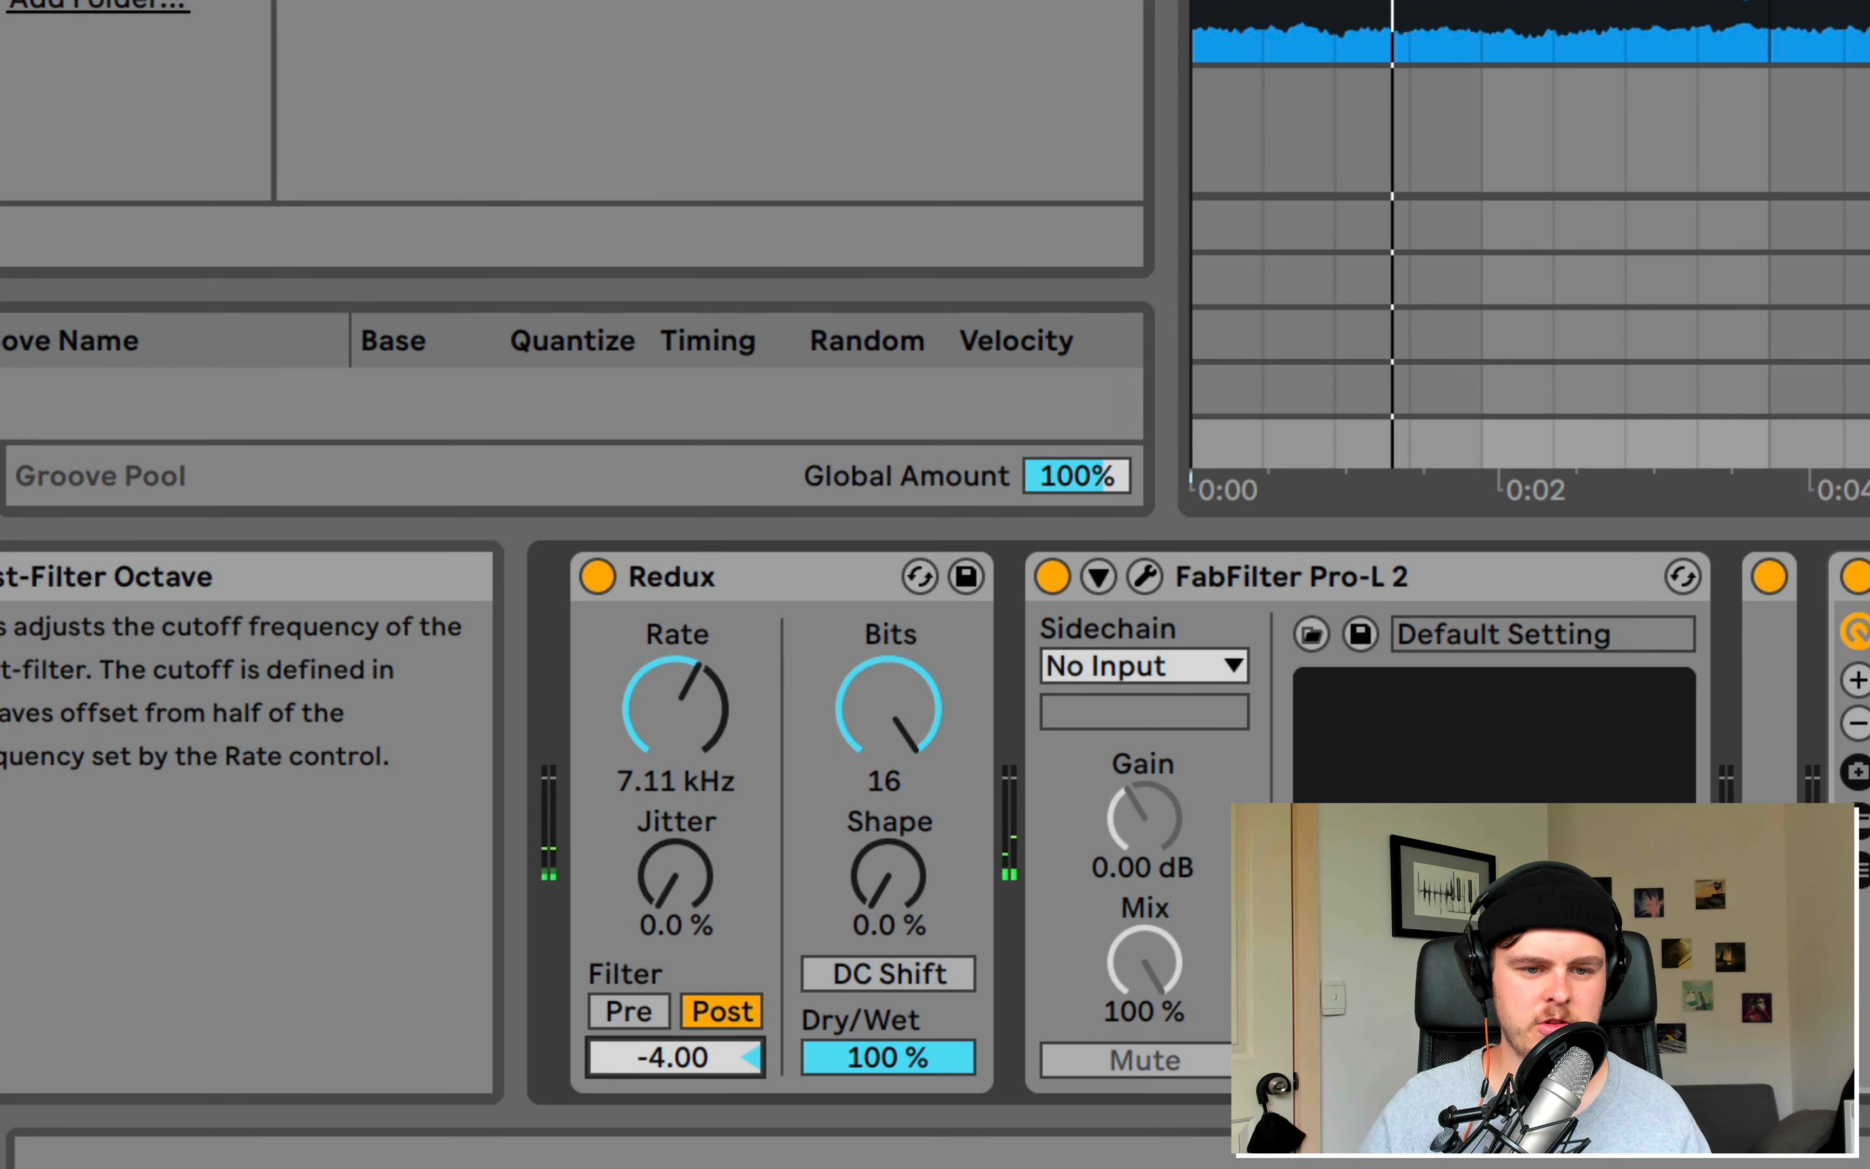
{"action": "left_click_drag", "start_coordinate": [700, 723], "coordinate": [701, 680]}
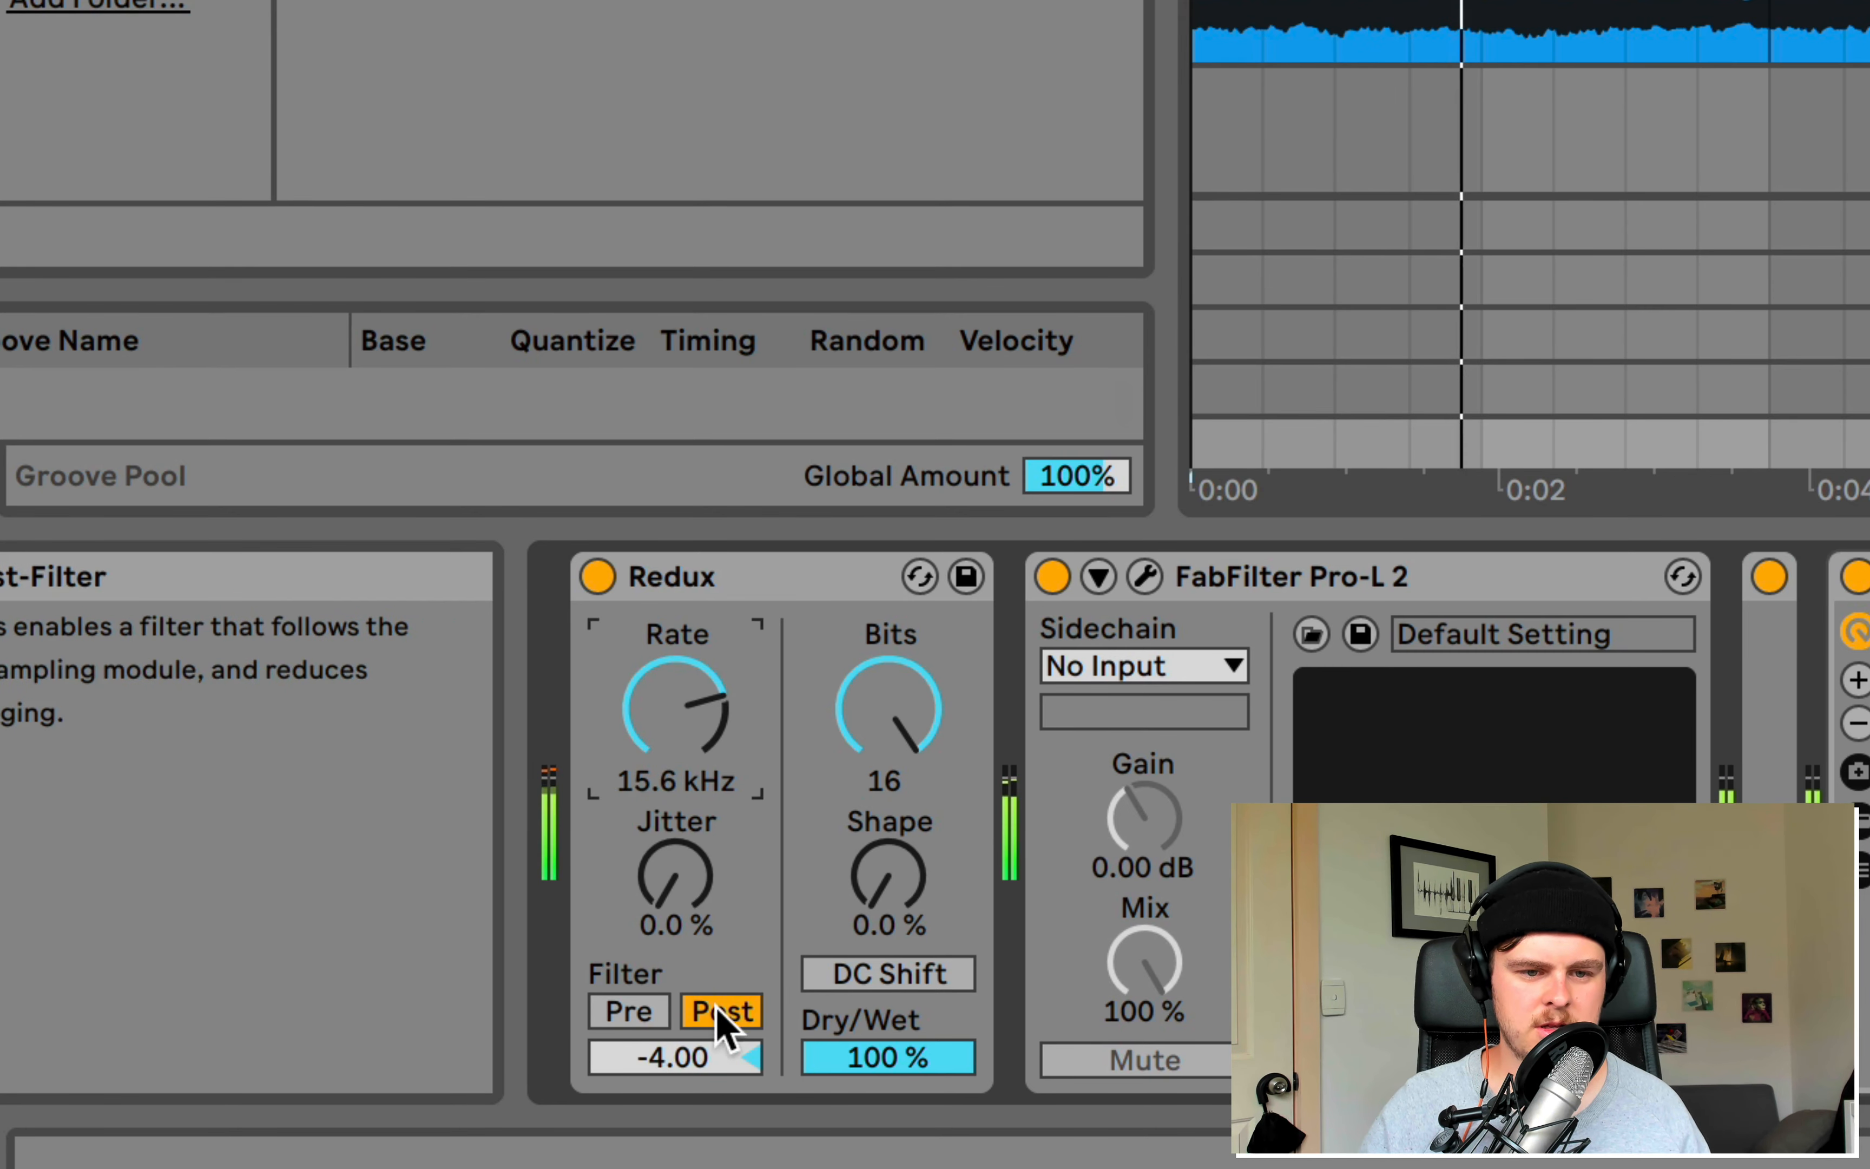
{"action": "left_click_drag", "start_coordinate": [714, 1055], "coordinate": [715, 1002]}
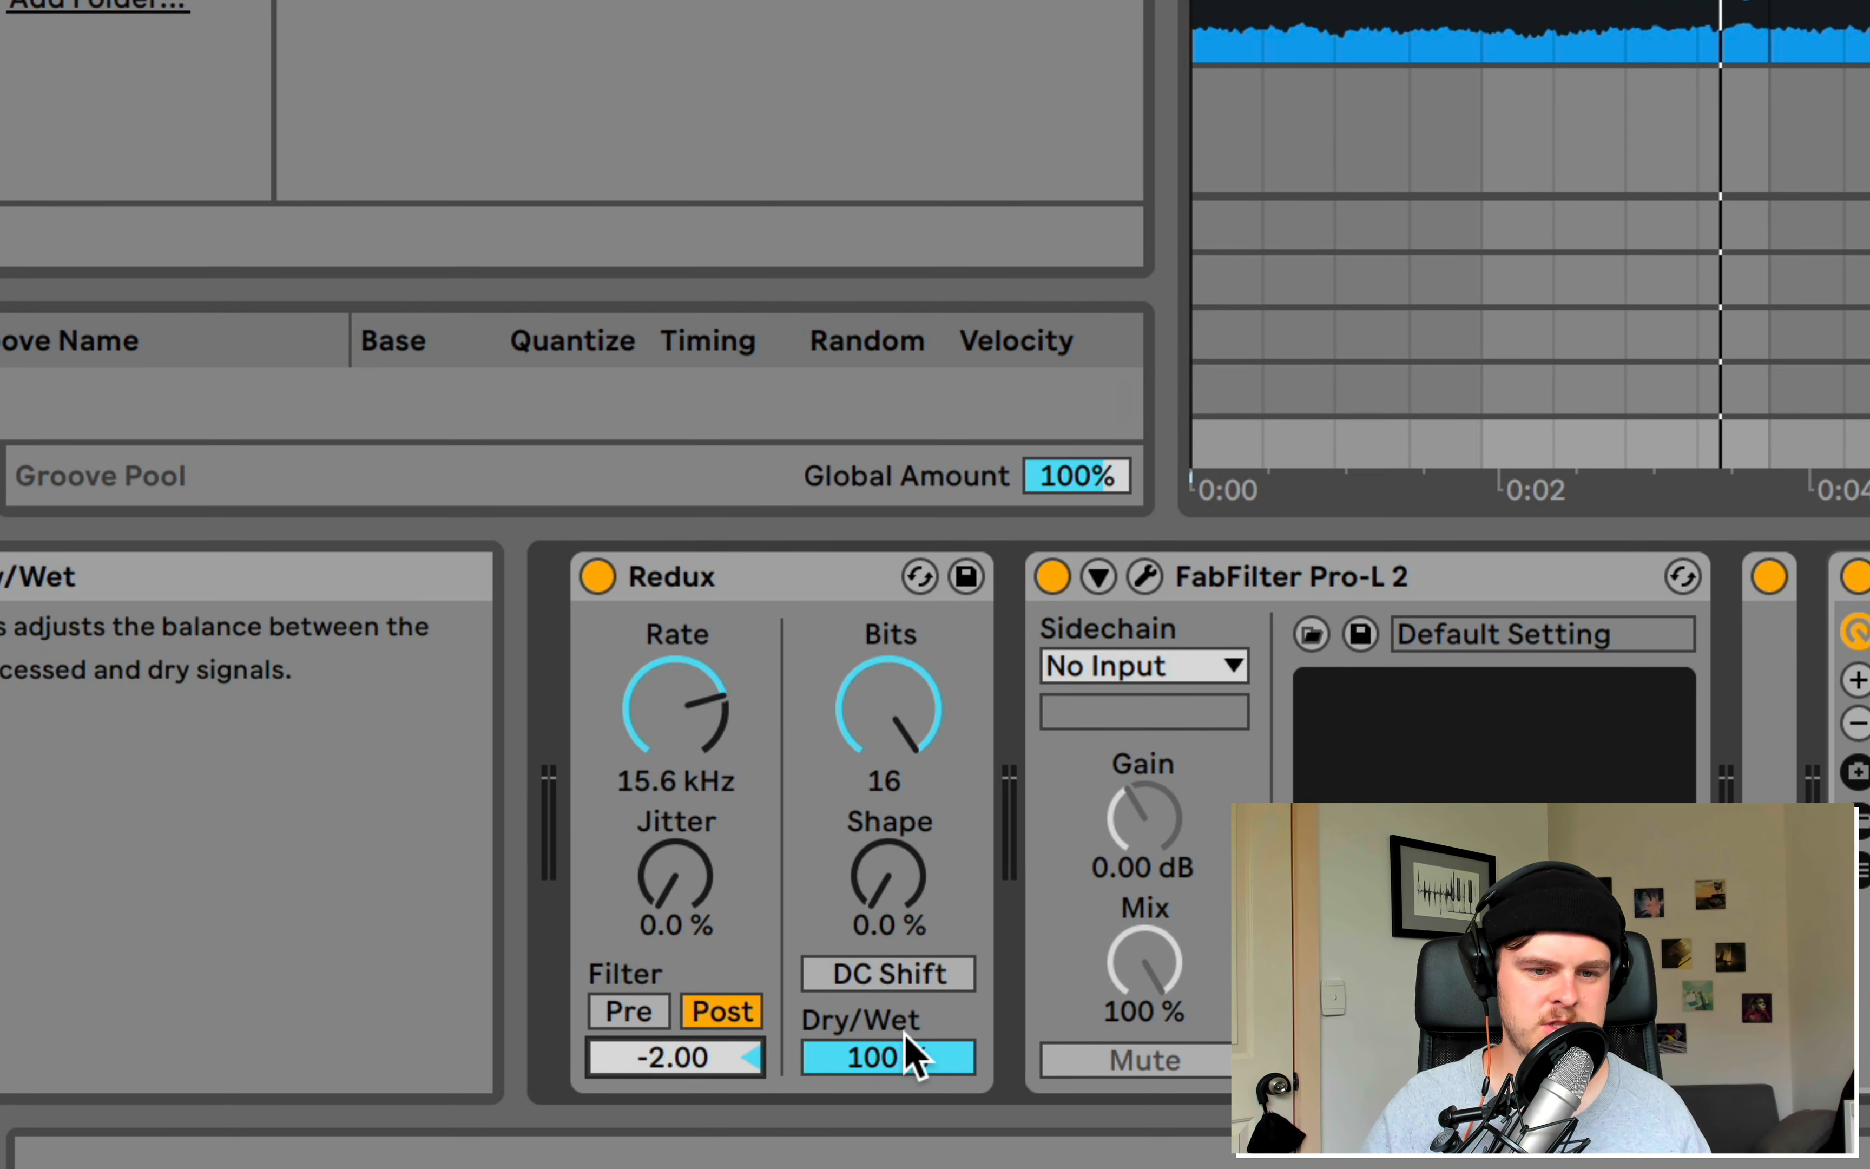
Step: Adjust Redux to Shape 84 %, 6 bits, a 40.0 kHz rate and a Post-Filter Octave of 0.19
{"action": "left_click_drag", "start_coordinate": [889, 909], "coordinate": [888, 889]}
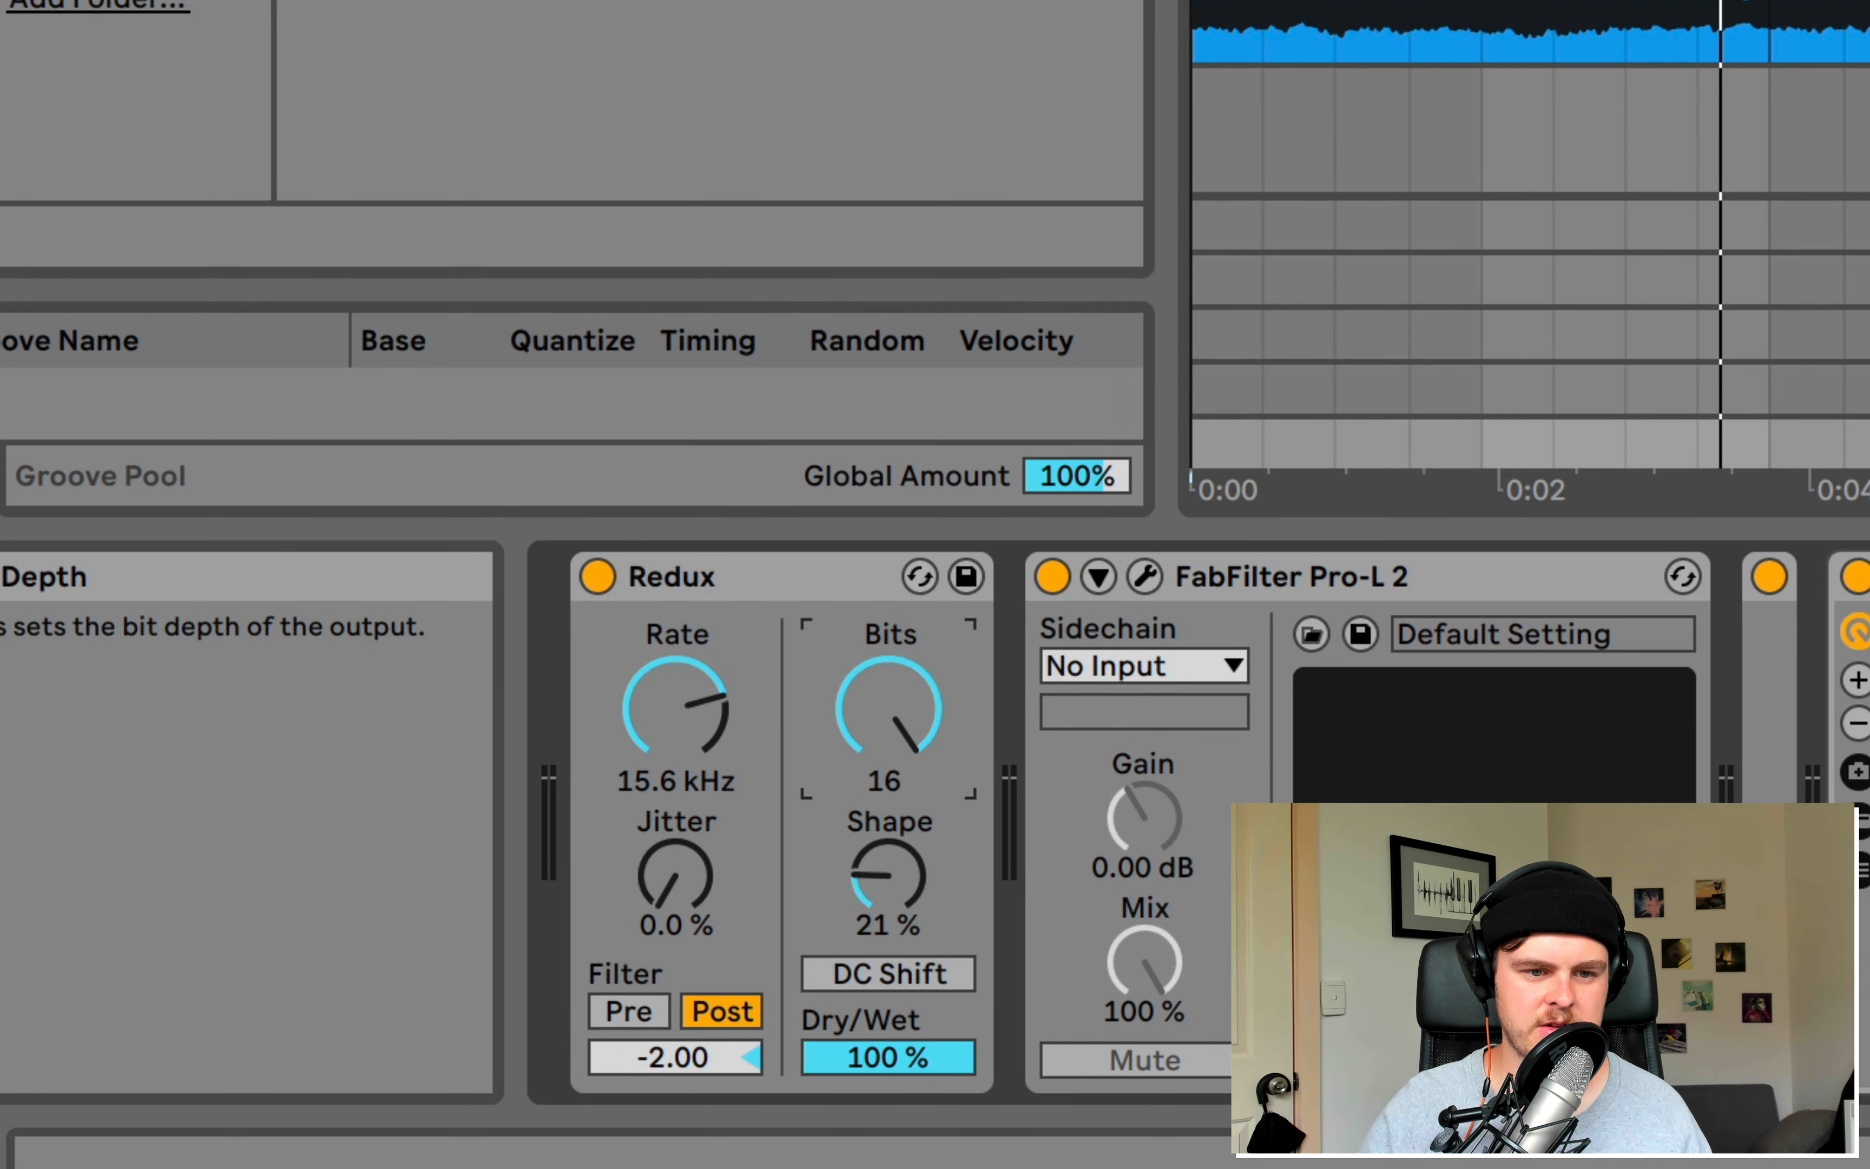
{"action": "mouse_move", "coordinate": [885, 796]}
{"action": "left_mouse_down"}
{"action": "mouse_move", "coordinate": [889, 839]}
{"action": "mouse_move", "coordinate": [889, 816]}
{"action": "left_mouse_up"}
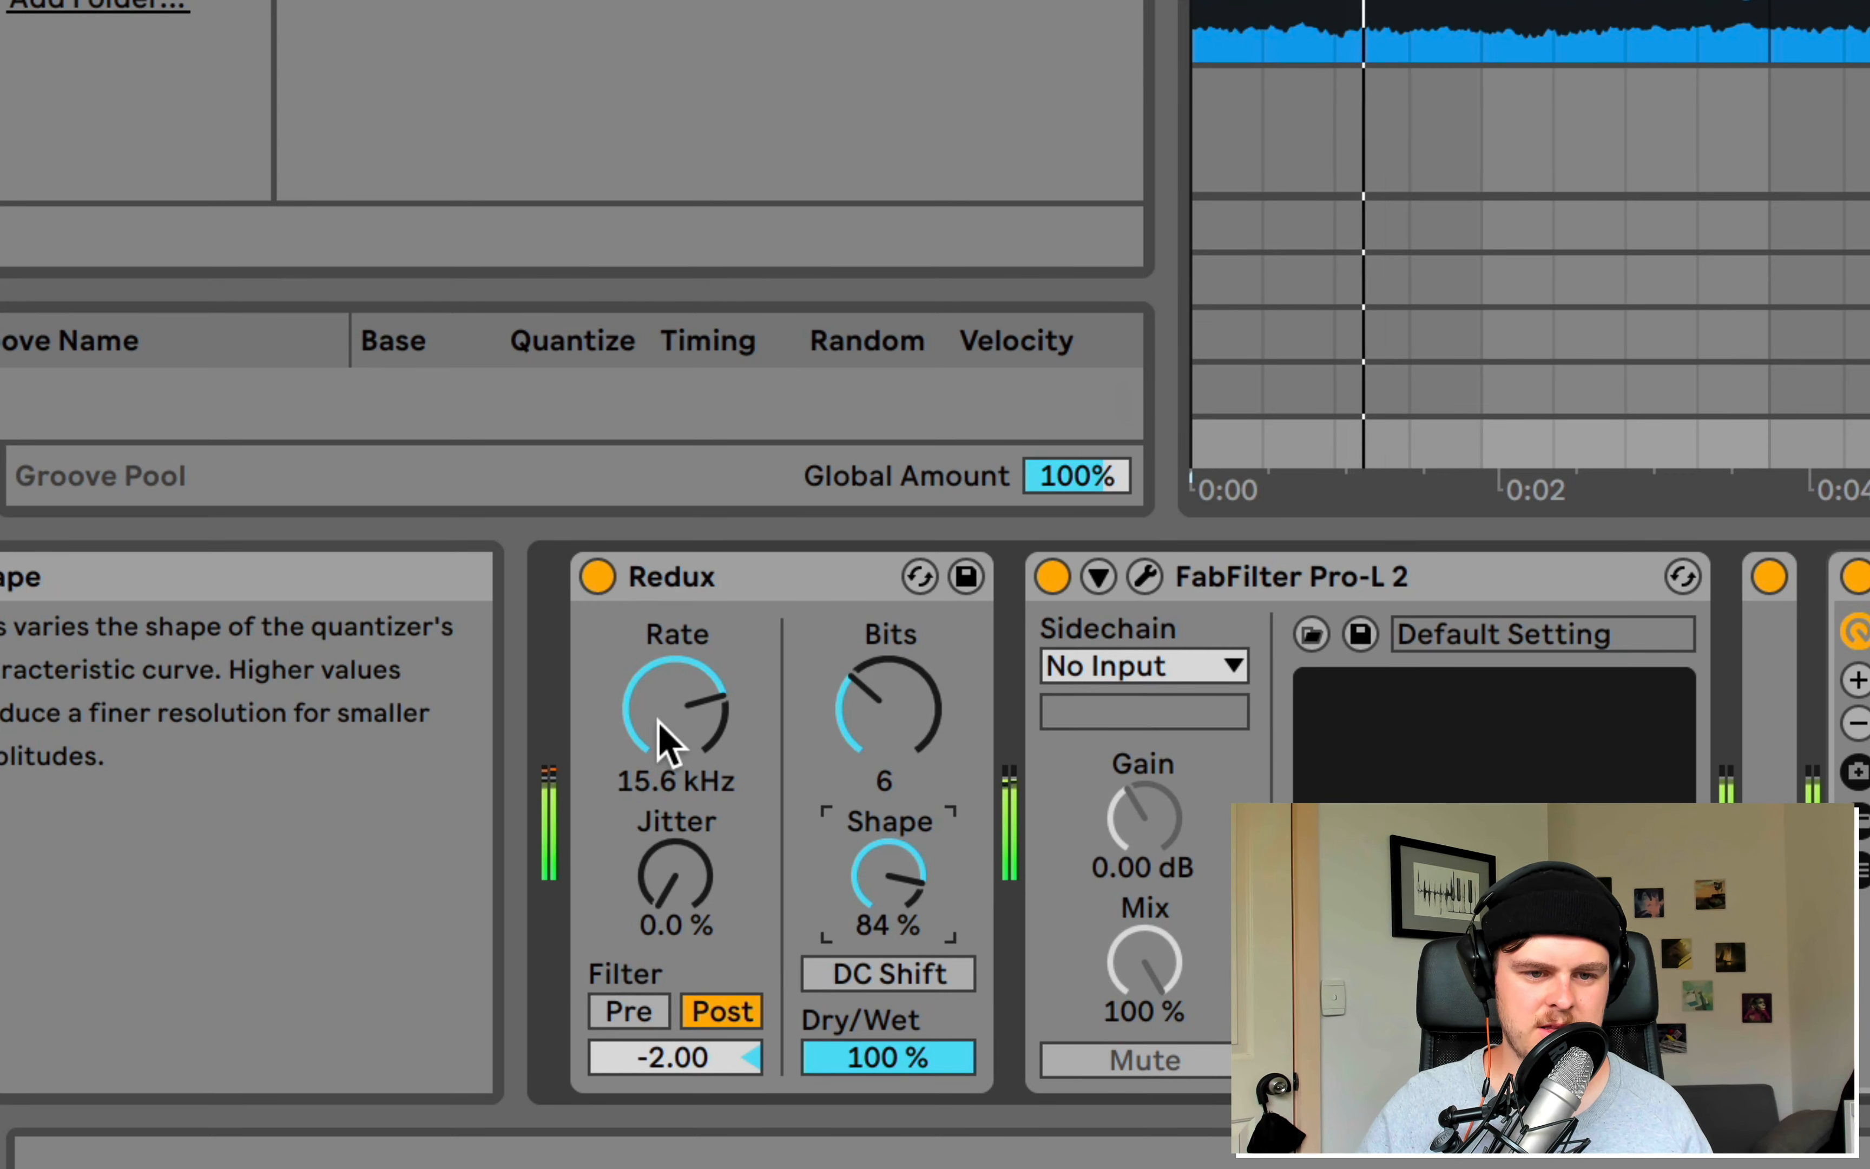
{"action": "left_click_drag", "start_coordinate": [655, 731], "coordinate": [655, 707]}
{"action": "left_click_drag", "start_coordinate": [656, 1049], "coordinate": [693, 1019]}
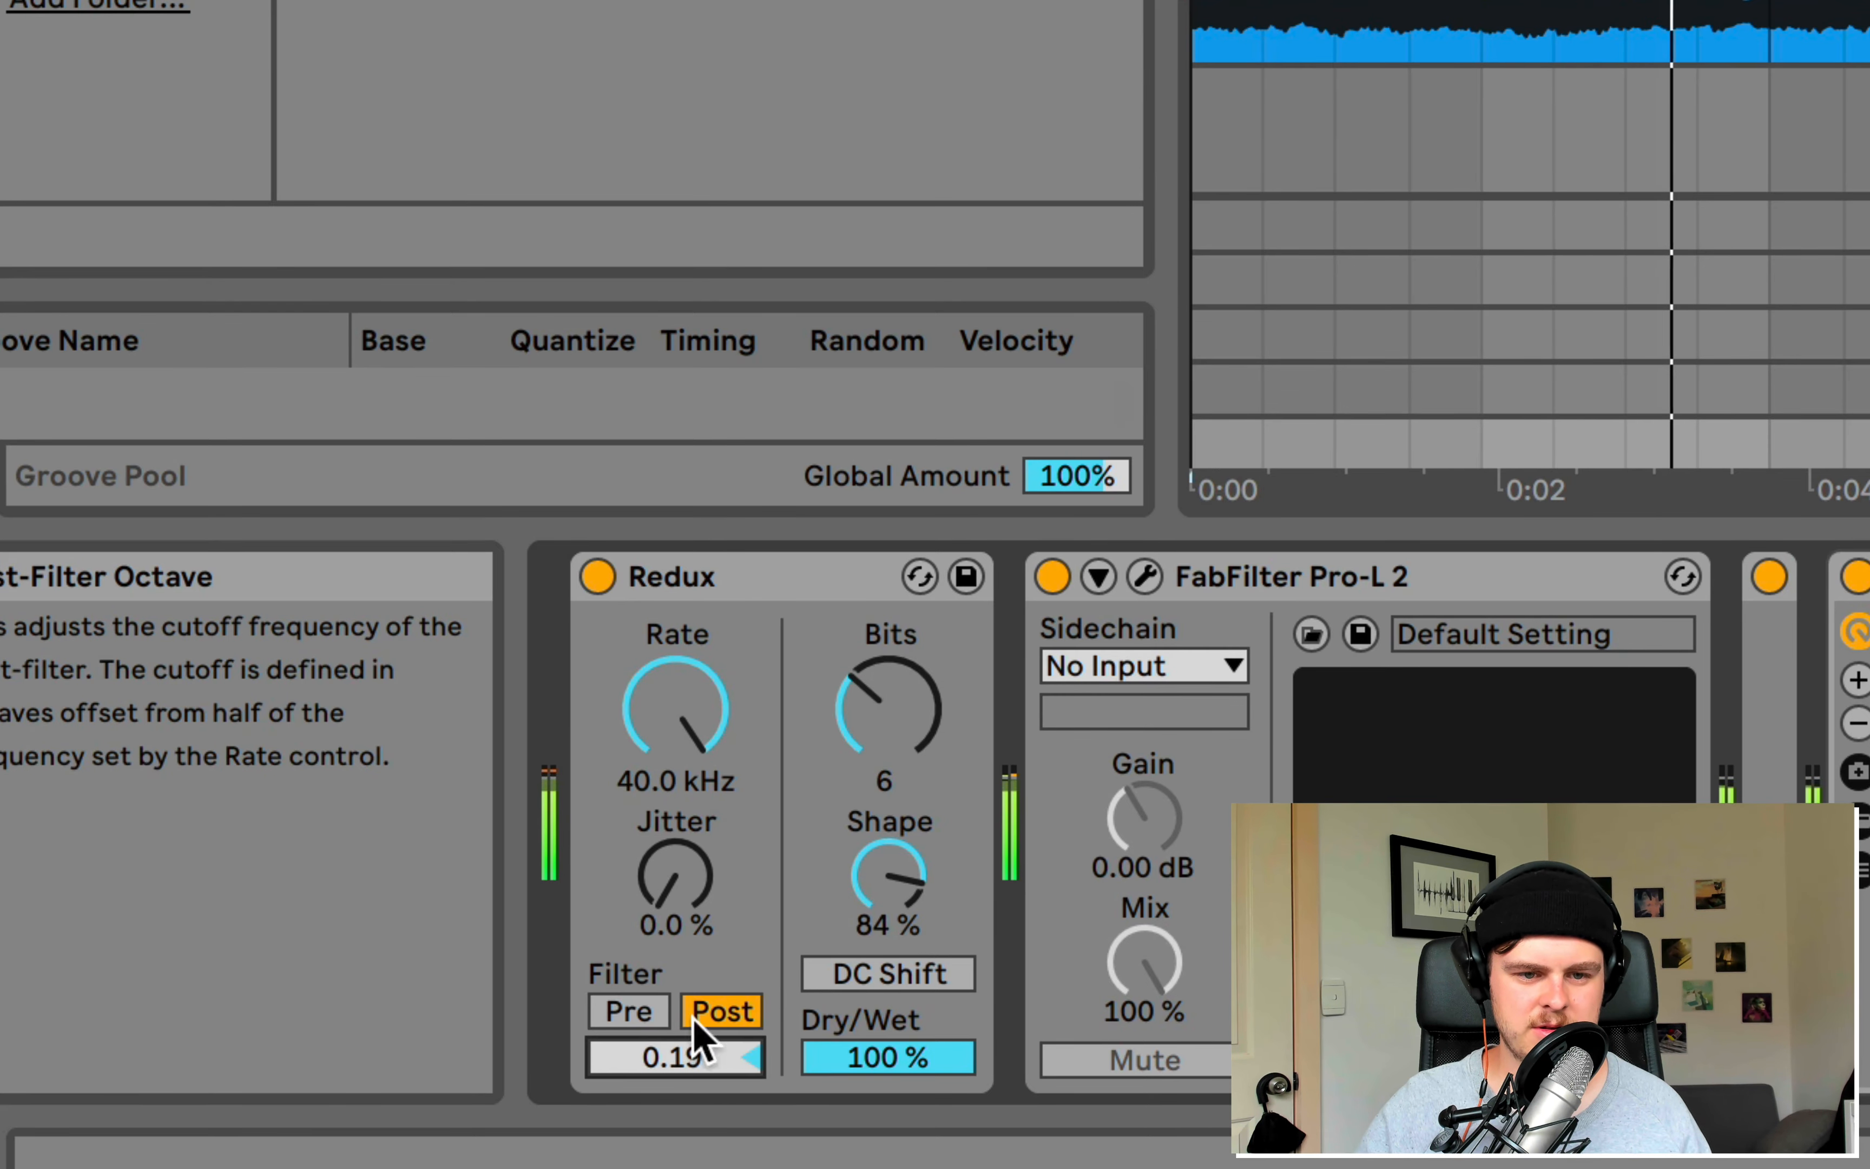
Step: Raise Redux's Shape to 100 % and set the bit depth to 8
{"action": "left_click_drag", "start_coordinate": [923, 855], "coordinate": [910, 818]}
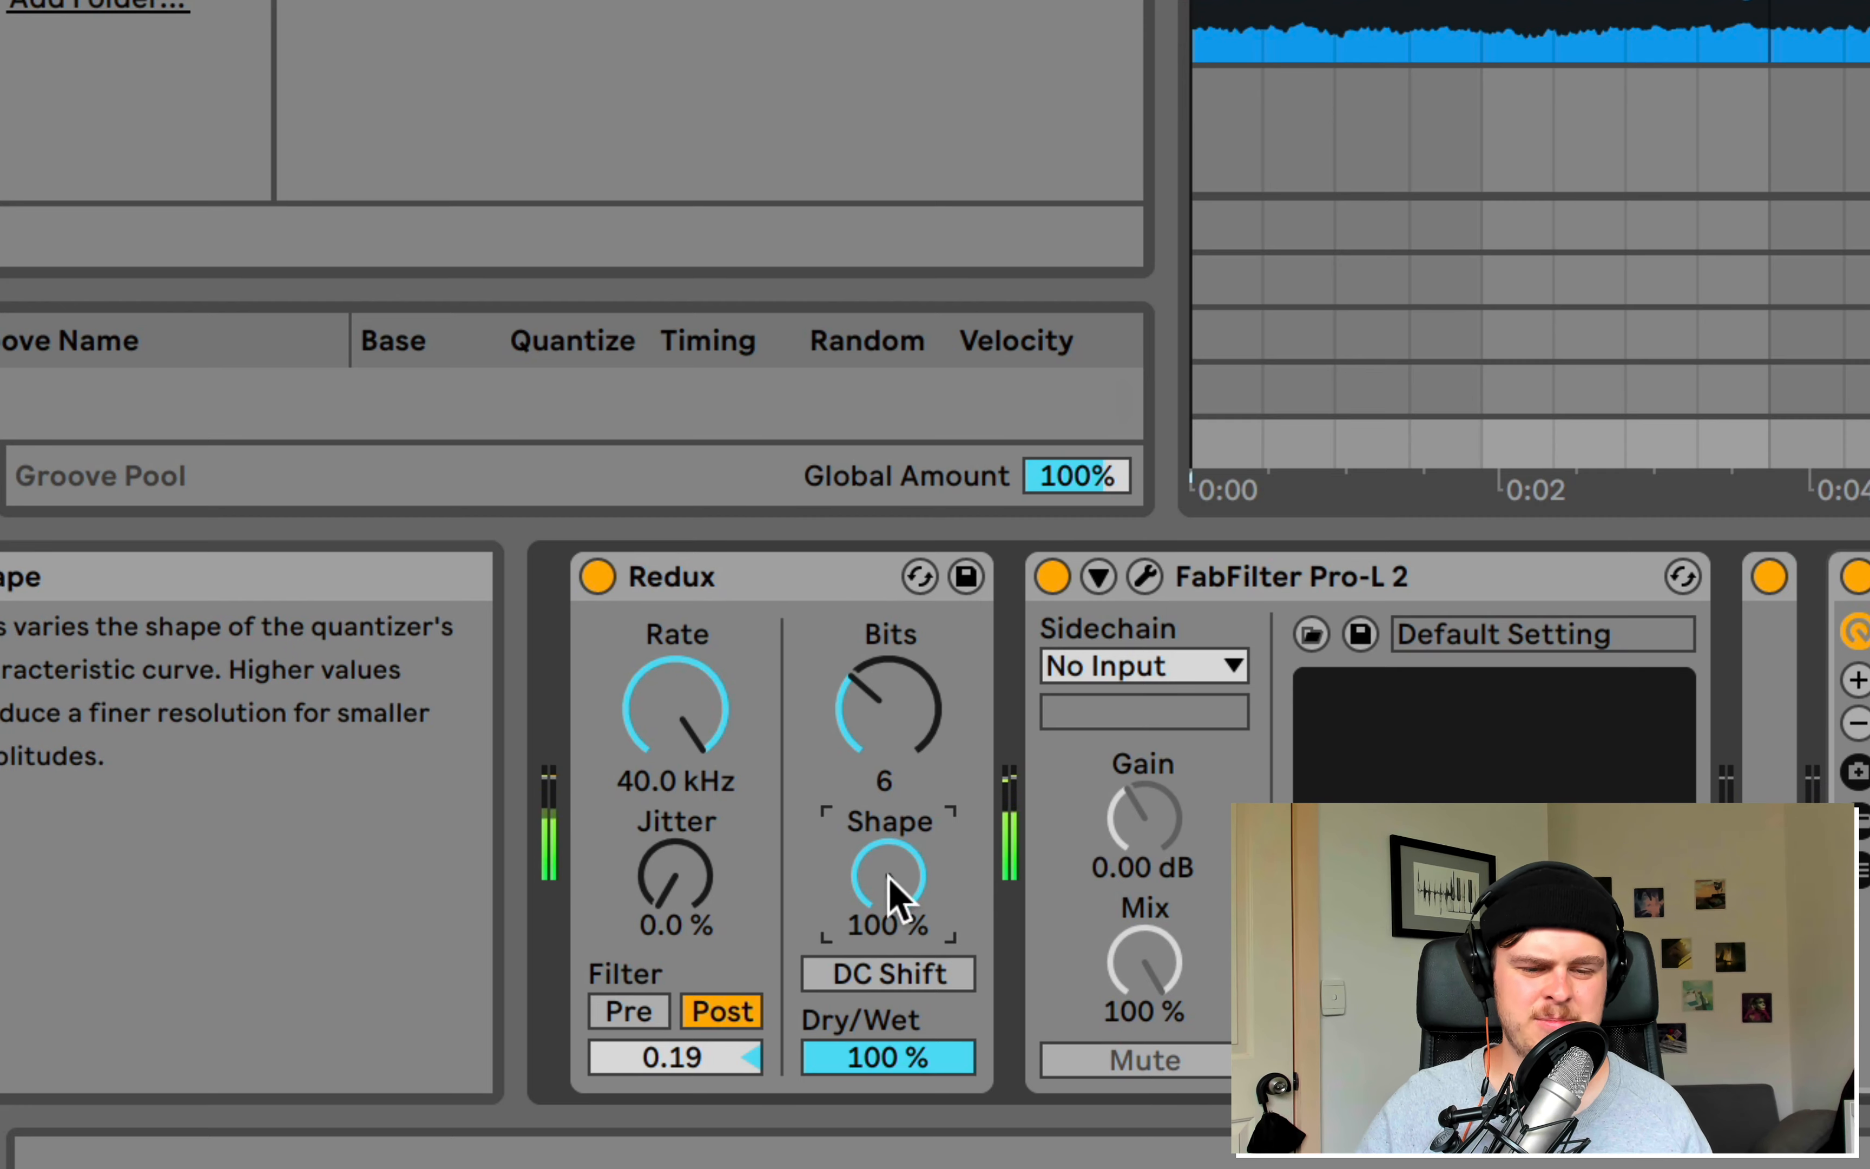
{"action": "left_click_drag", "start_coordinate": [885, 718], "coordinate": [885, 742]}
{"action": "mouse_move", "coordinate": [910, 856]}
{"action": "left_mouse_down"}
{"action": "mouse_move", "coordinate": [910, 881]}
{"action": "mouse_move", "coordinate": [910, 846]}
{"action": "left_mouse_up"}
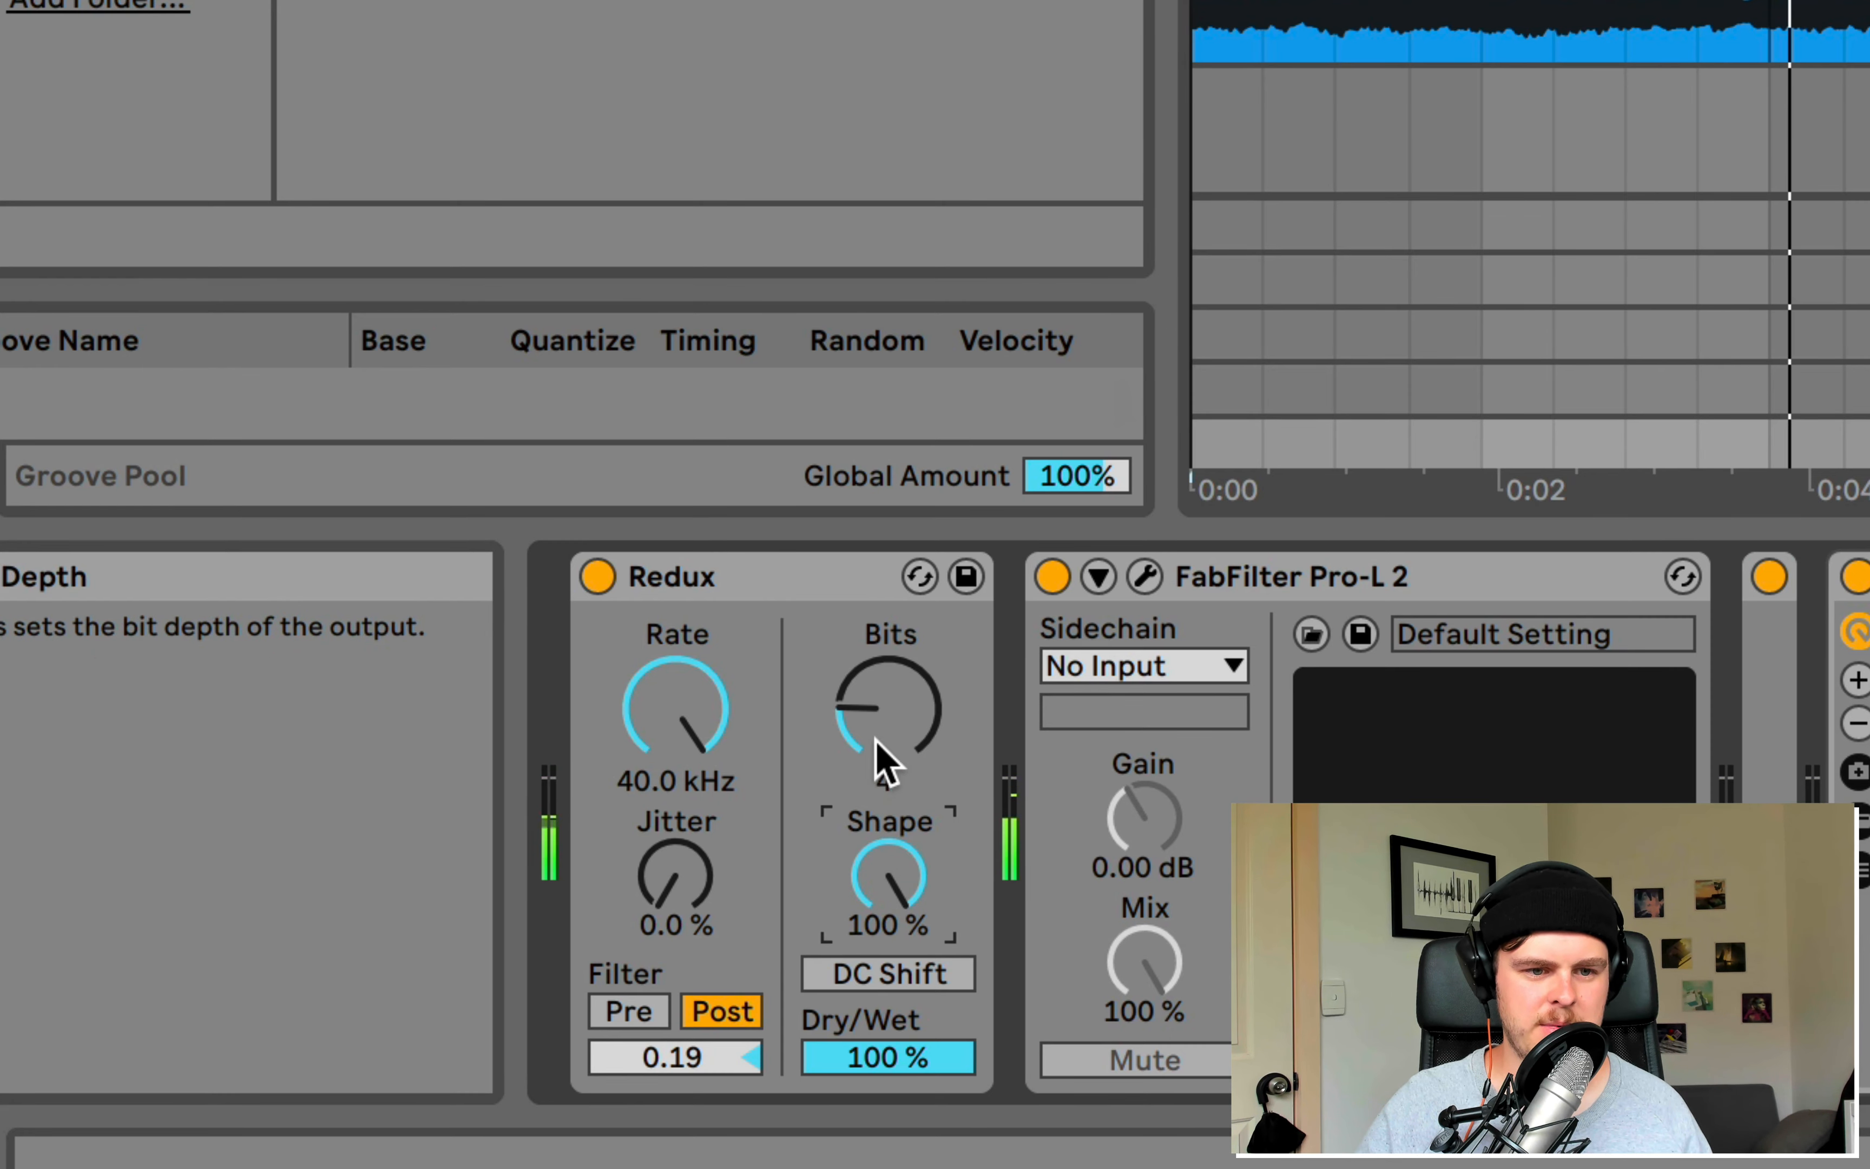
{"action": "left_click_drag", "start_coordinate": [885, 761], "coordinate": [884, 727]}
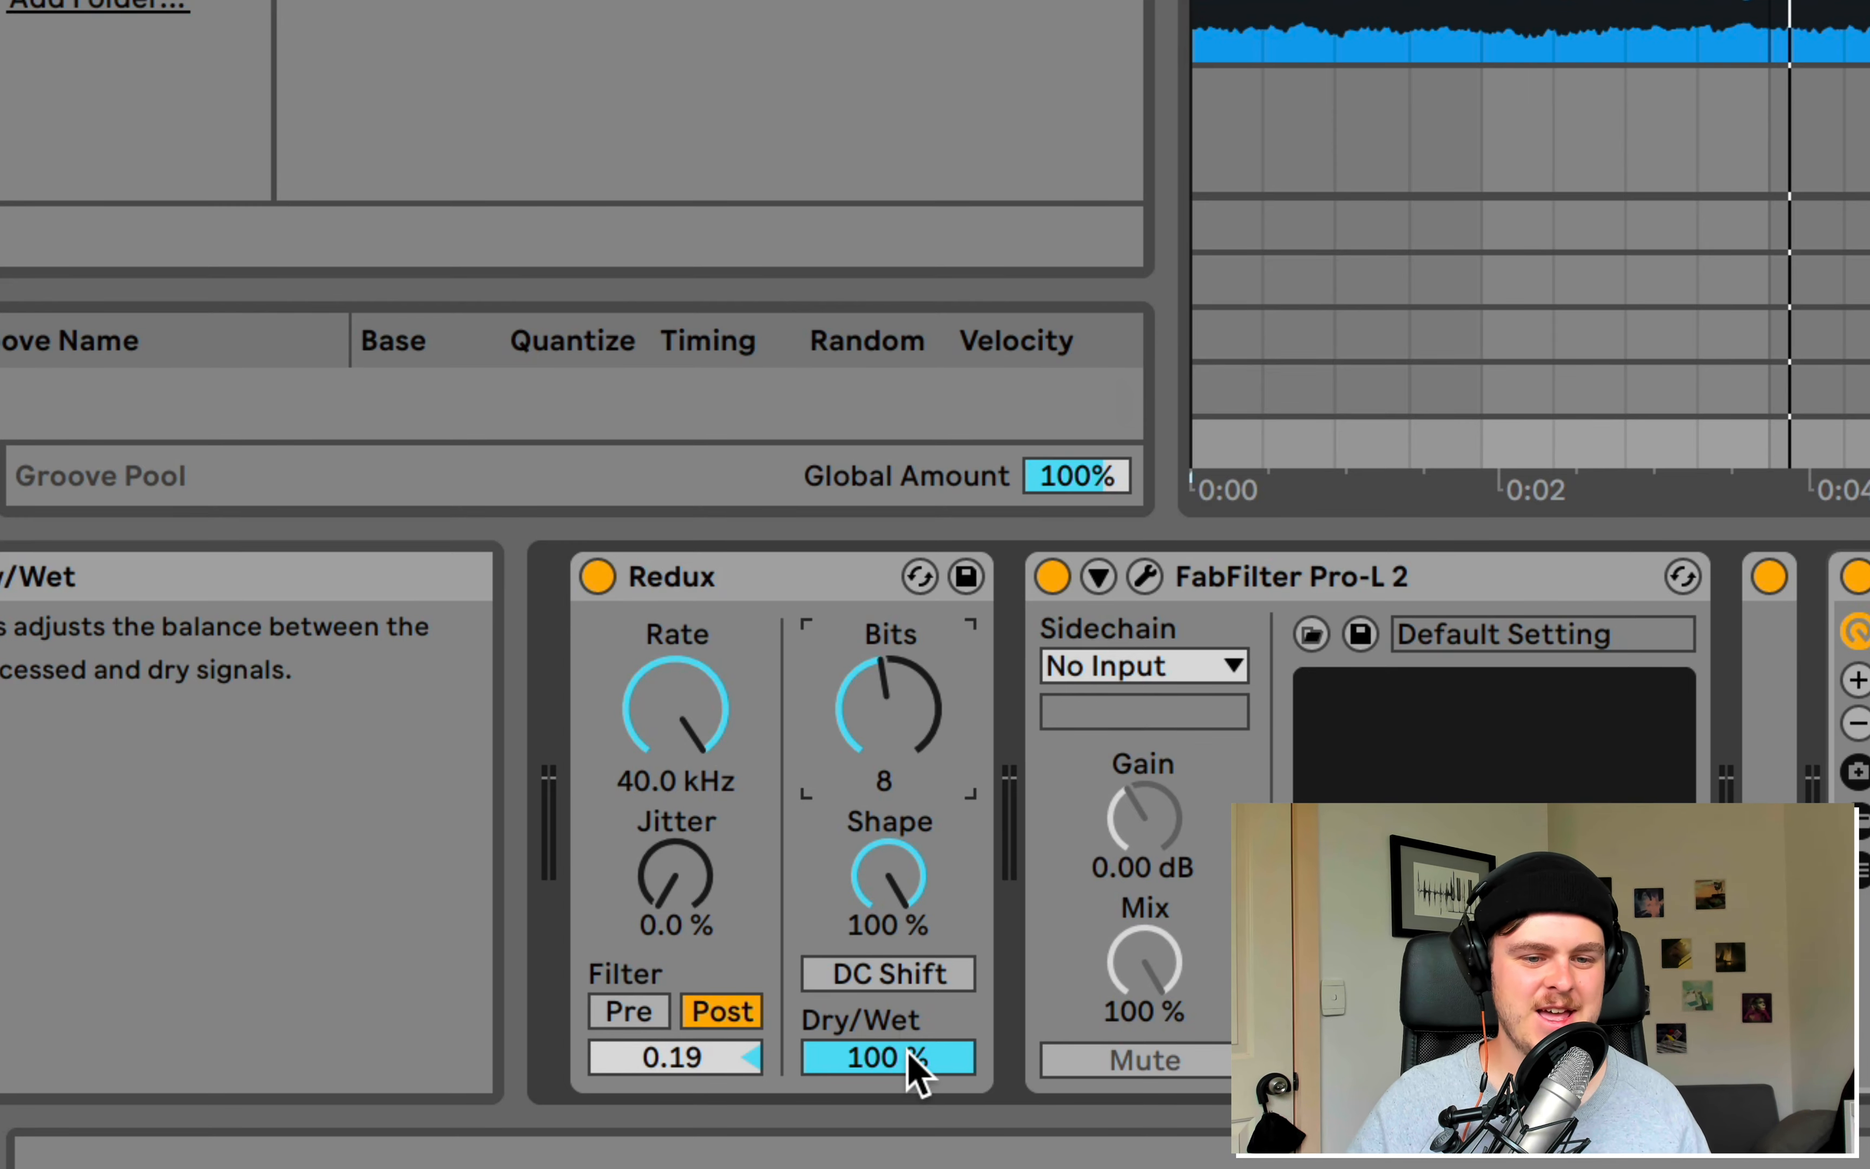
Step: Play the loop with Redux's rate at 8.45 kHz and Dry/Wet at 100 %, and switch the device off
{"action": "mouse_move", "coordinate": [916, 1071]}
{"action": "left_mouse_down"}
{"action": "mouse_move", "coordinate": [916, 1168]}
{"action": "mouse_move", "coordinate": [915, 1071]}
{"action": "left_mouse_up"}
{"action": "key", "text": "space"}
{"action": "left_click_drag", "start_coordinate": [681, 715], "coordinate": [680, 784]}
{"action": "mouse_move", "coordinate": [906, 1077]}
{"action": "left_mouse_down"}
{"action": "mouse_move", "coordinate": [906, 1126]}
{"action": "mouse_move", "coordinate": [902, 1046]}
{"action": "left_mouse_up"}
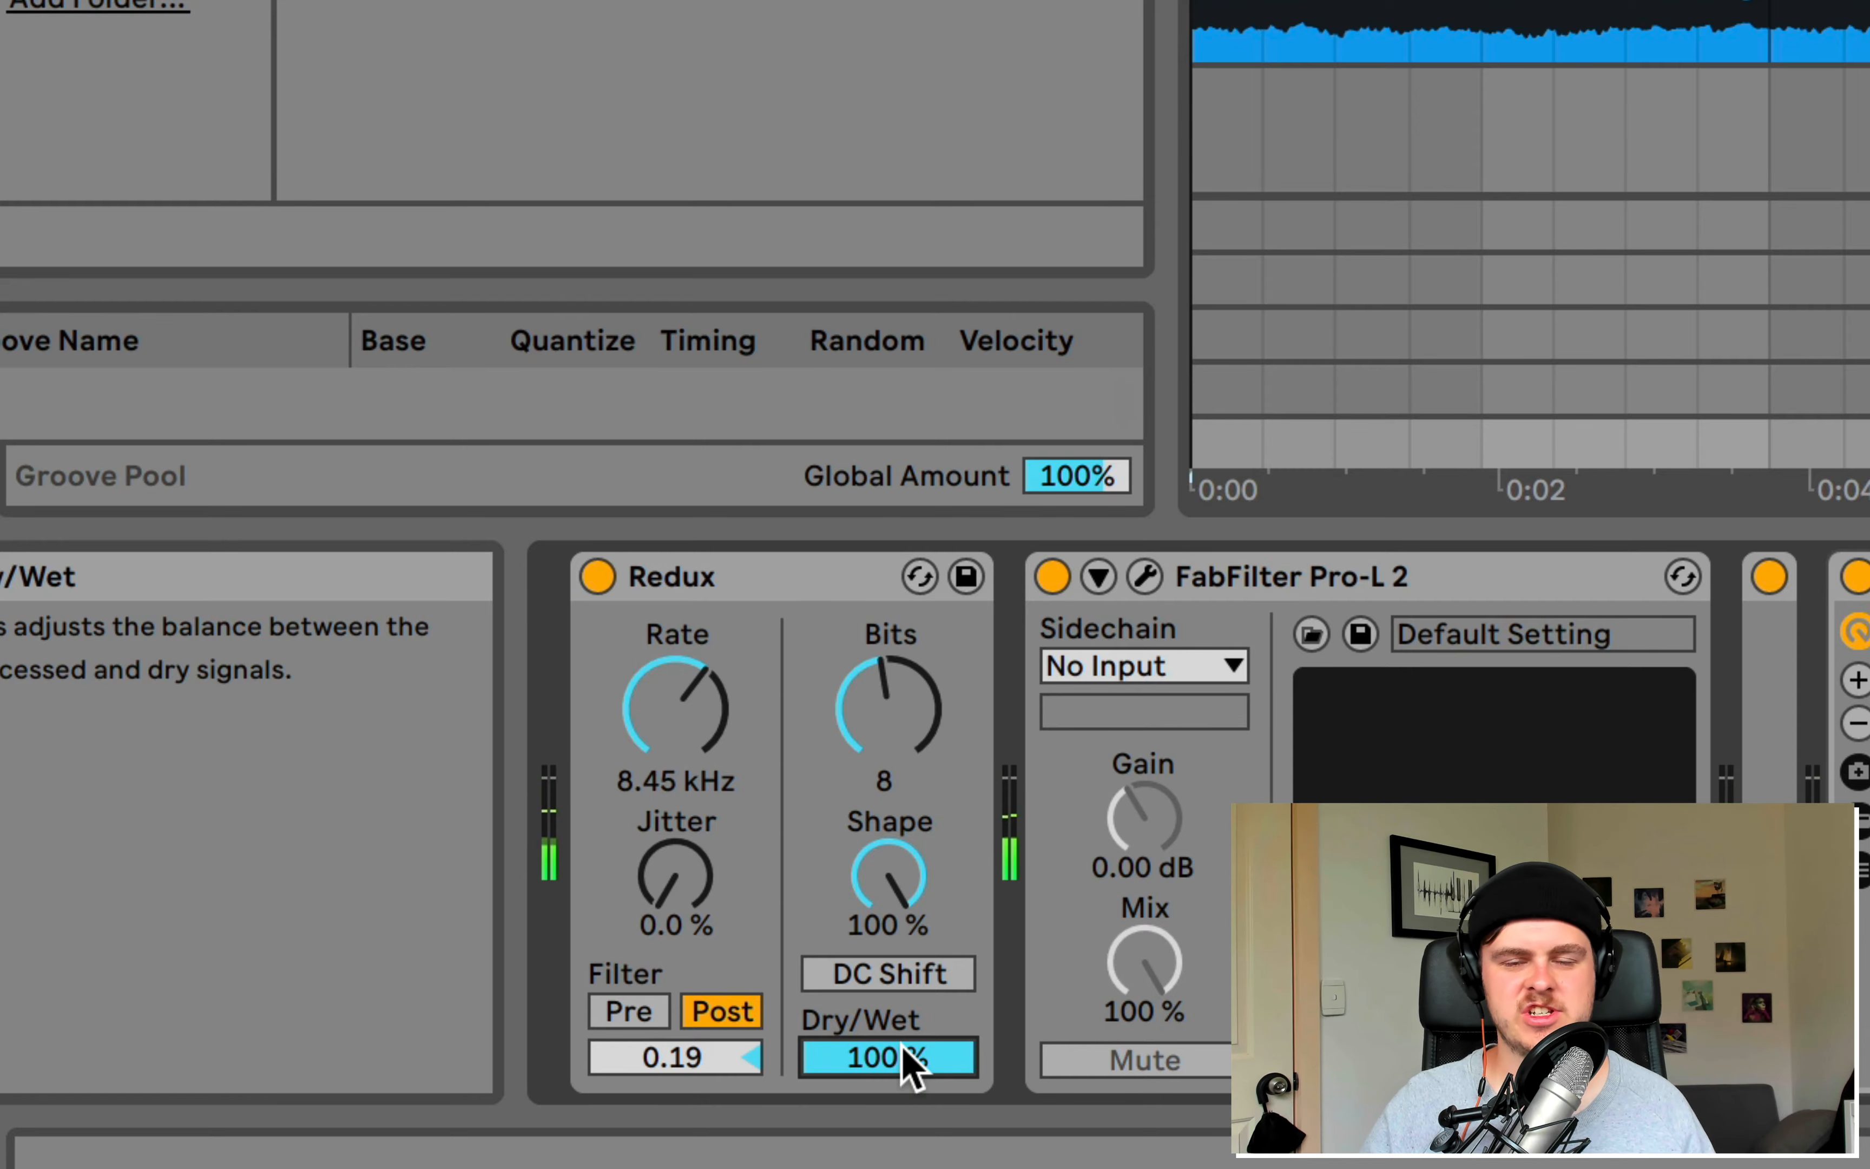
{"action": "left_click", "coordinate": [596, 581]}
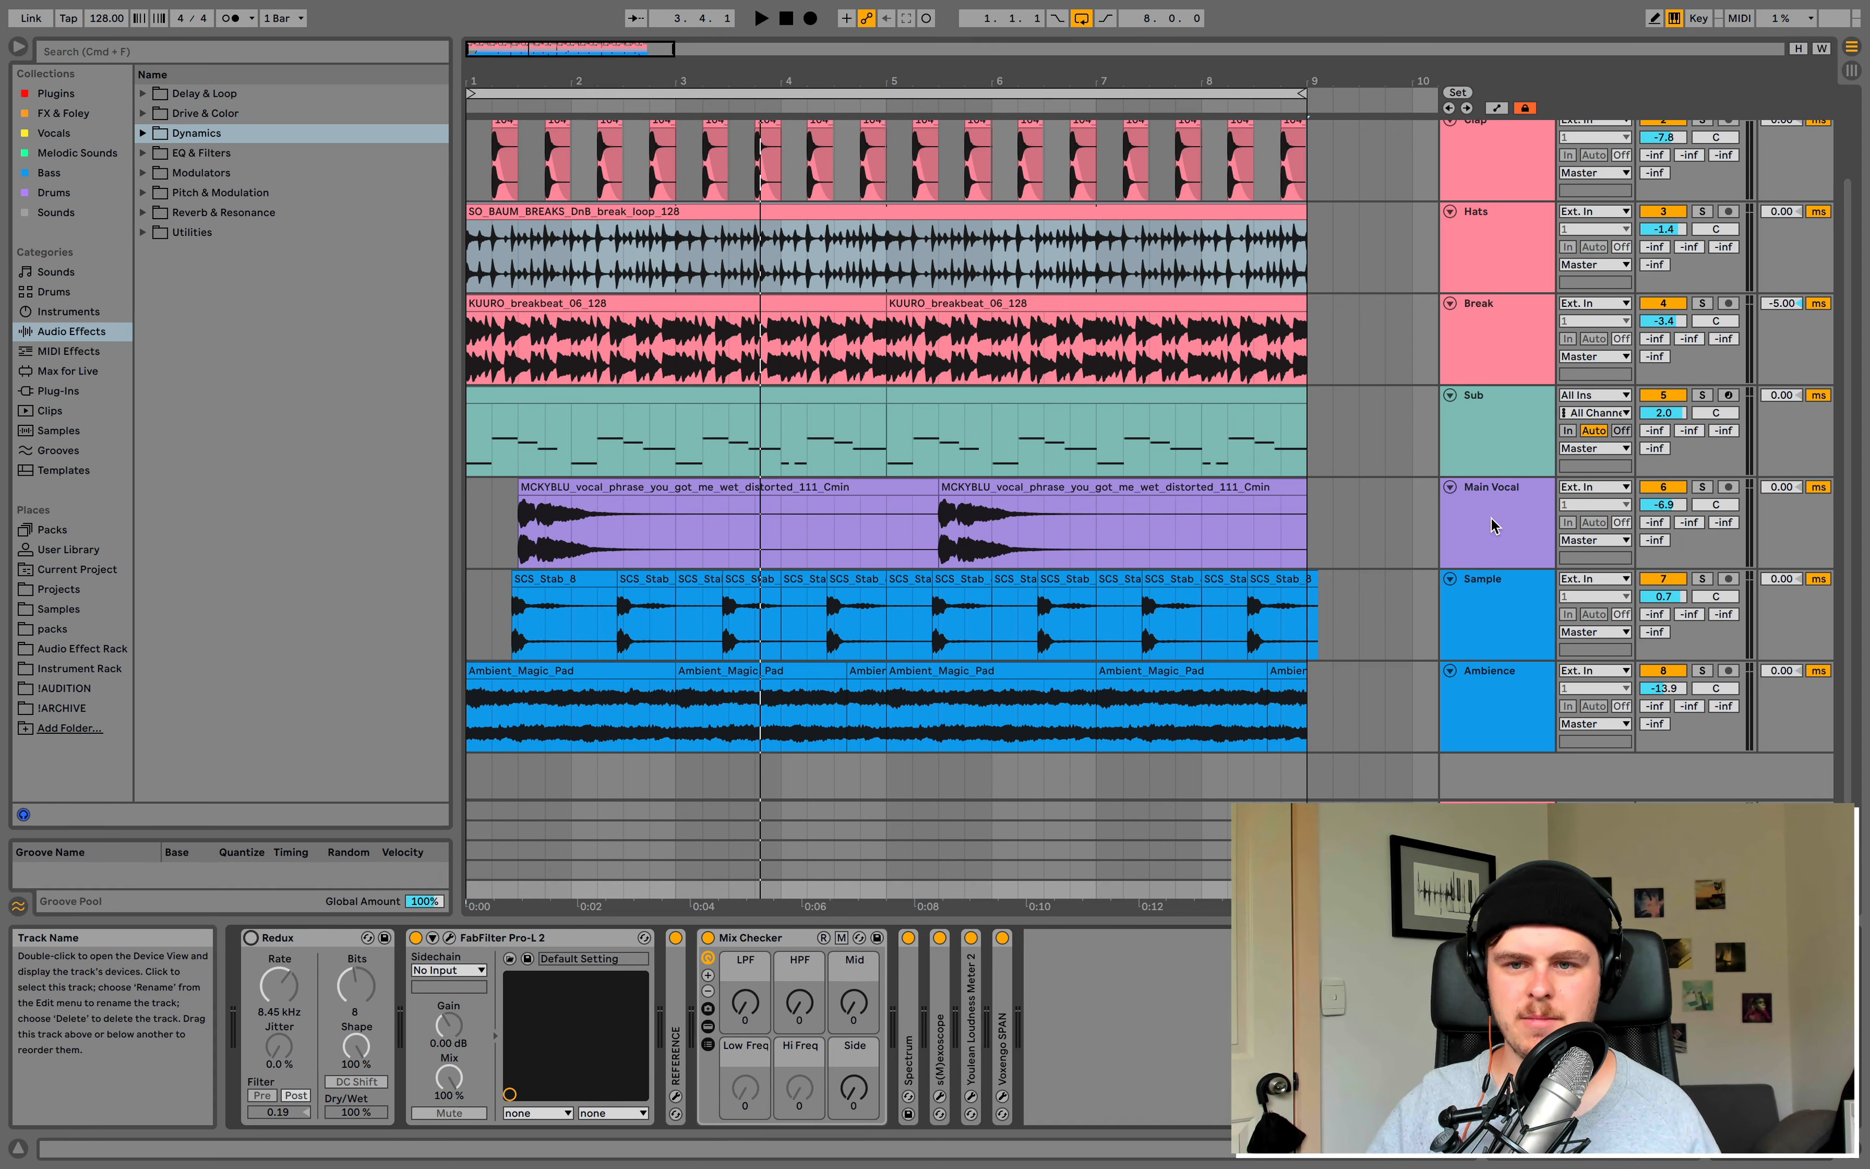
Step: Show the Main Vocal track's devices, select its first vocal clip and solo the track
{"action": "left_click", "coordinate": [1493, 526]}
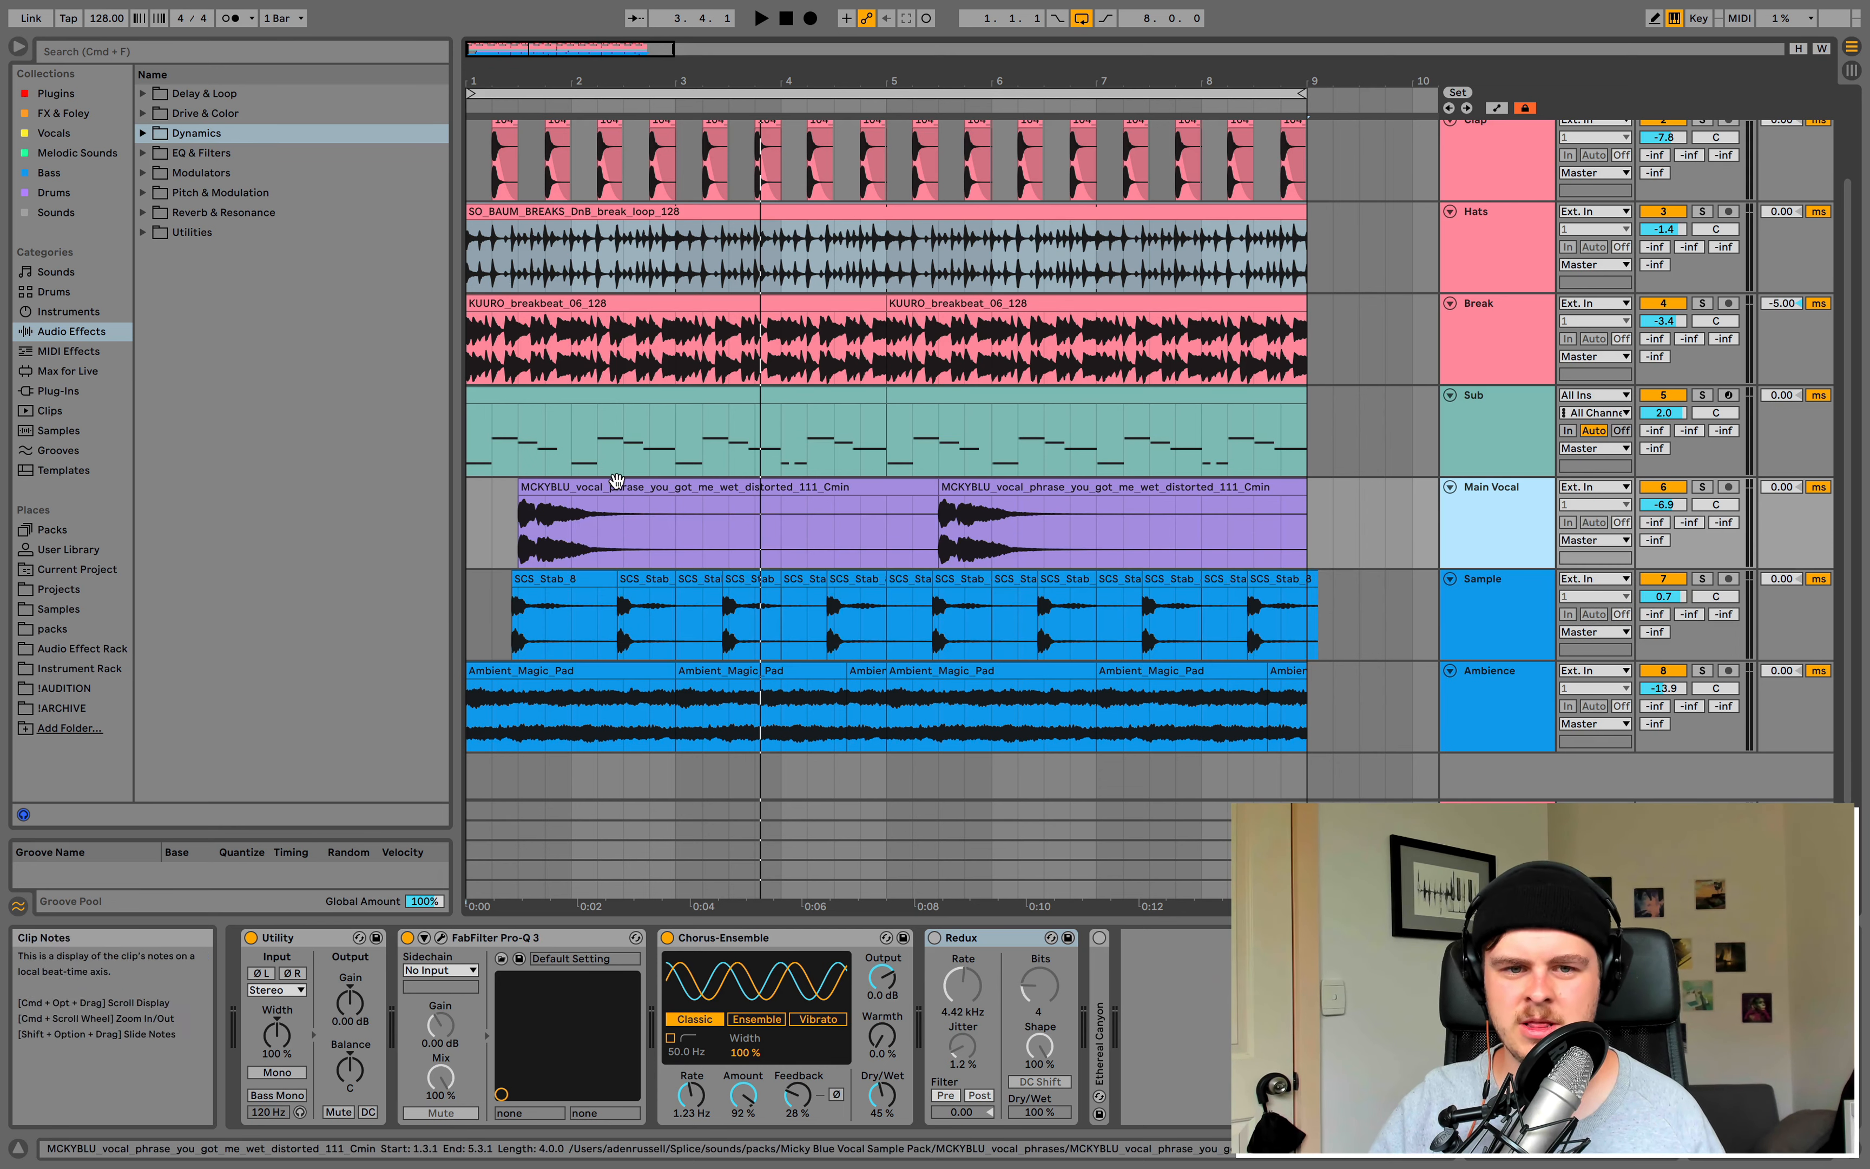
{"action": "left_click", "coordinate": [616, 484]}
{"action": "left_click", "coordinate": [1702, 486]}
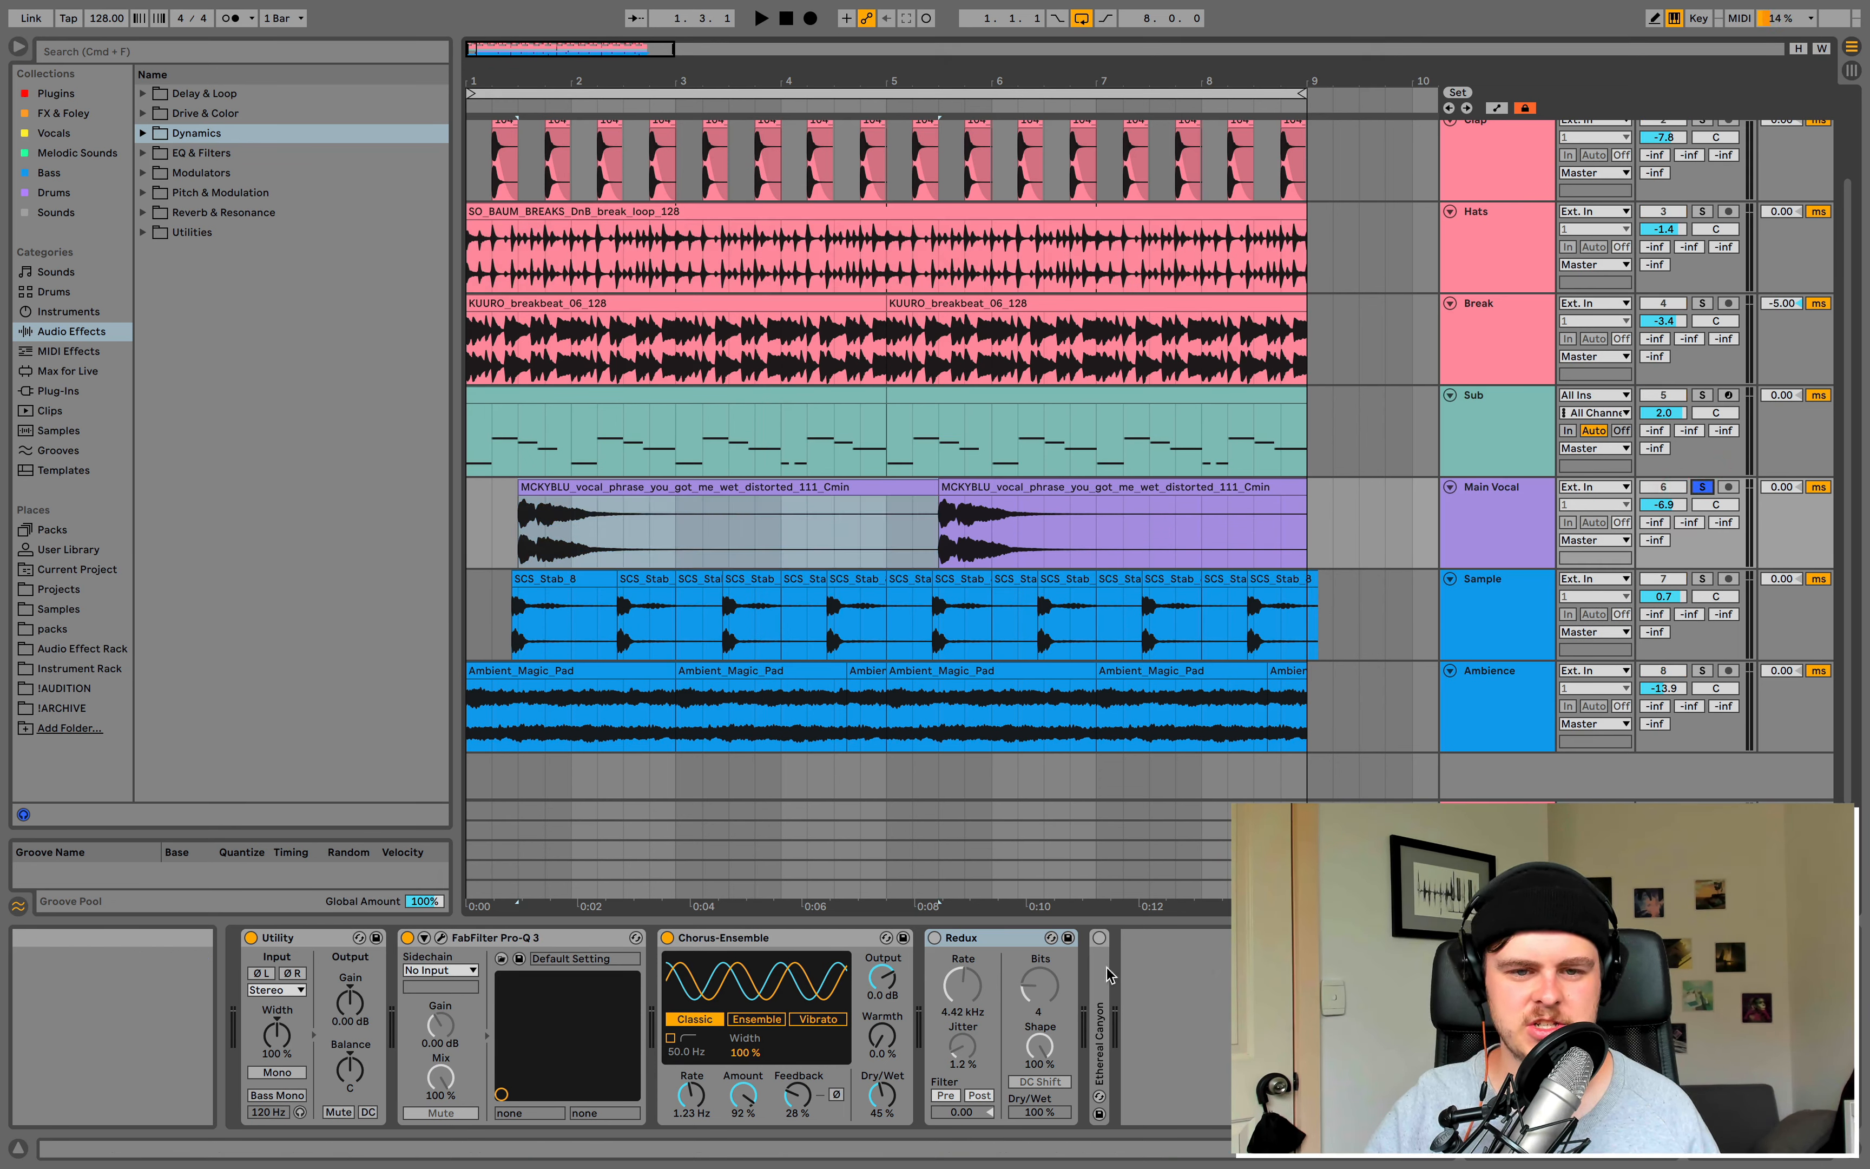
Step: Look at the FabFilter Pro-Q 3 window on the Main Vocal track and close it again
{"action": "left_click", "coordinate": [442, 940]}
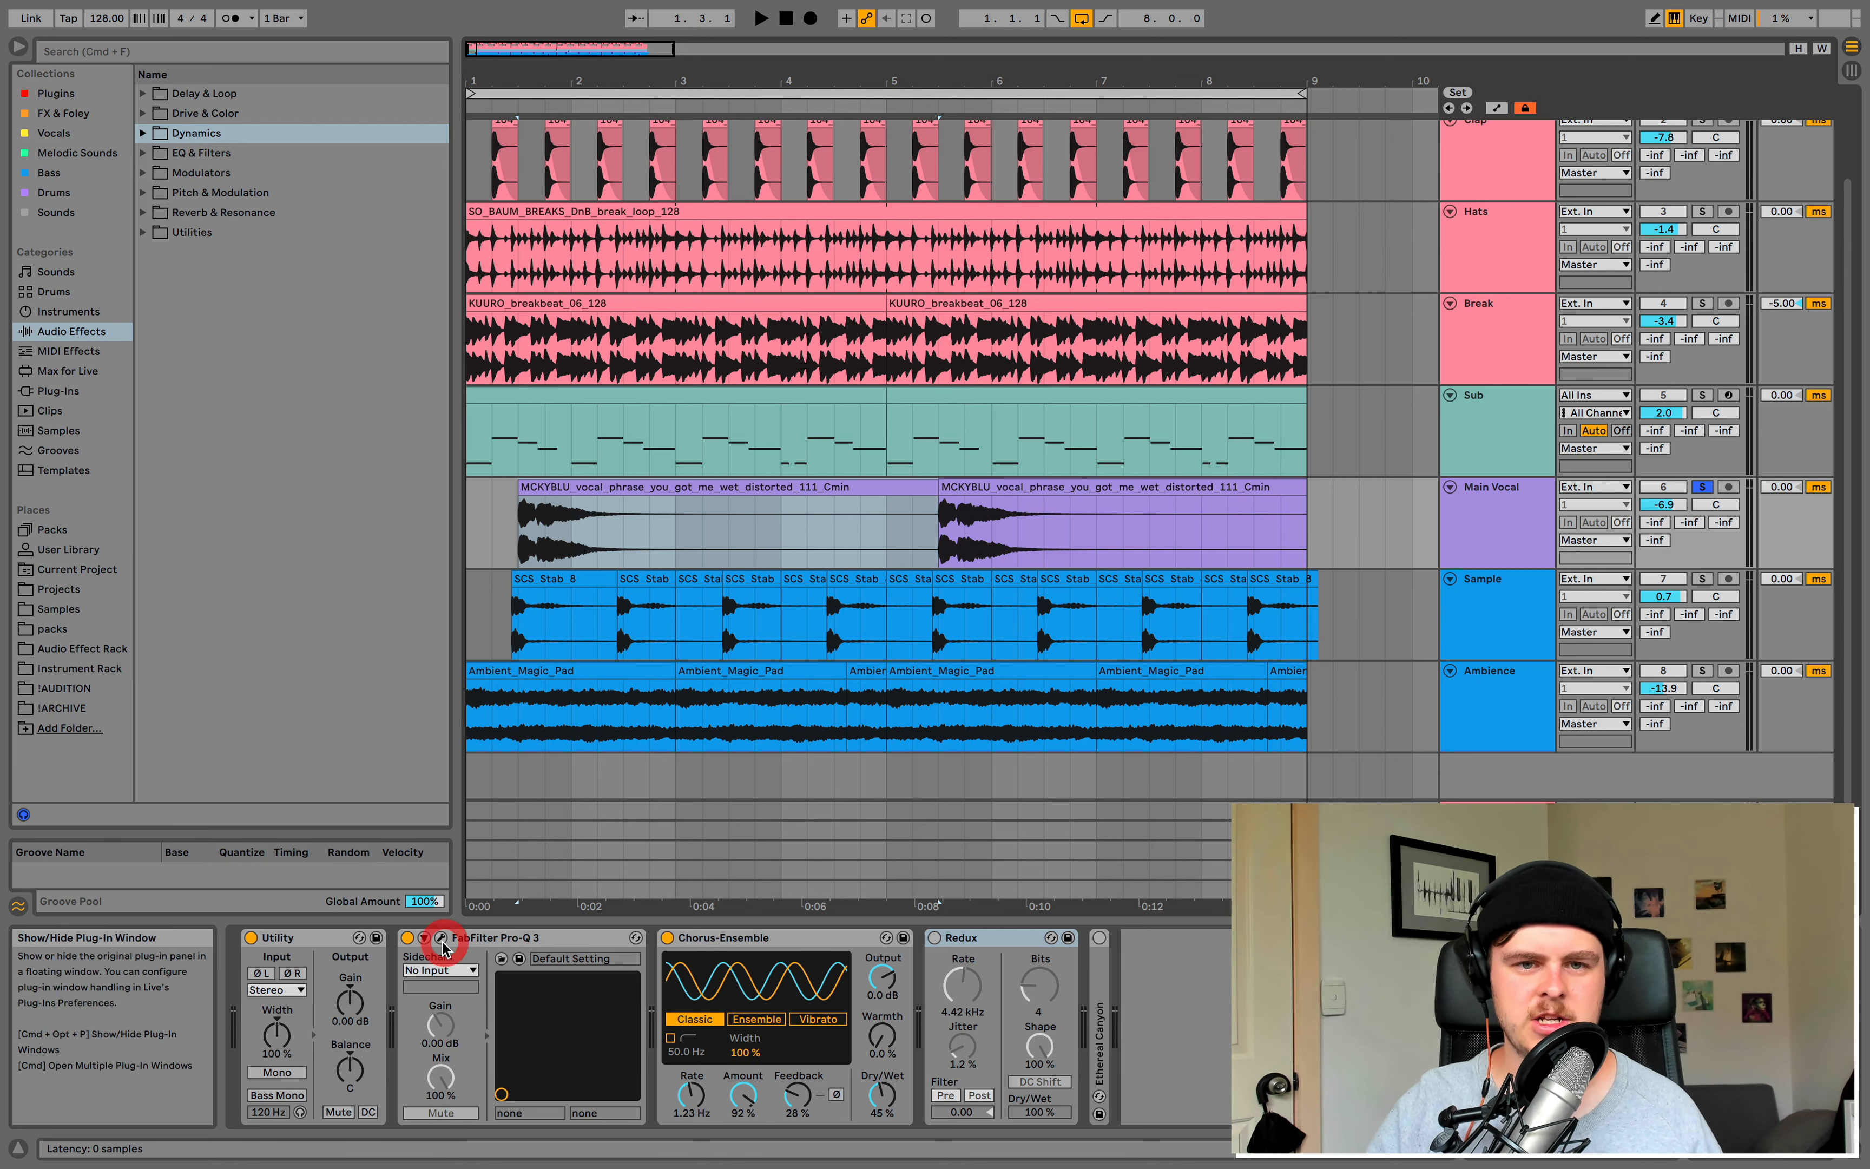
{"action": "left_click", "coordinate": [442, 939]}
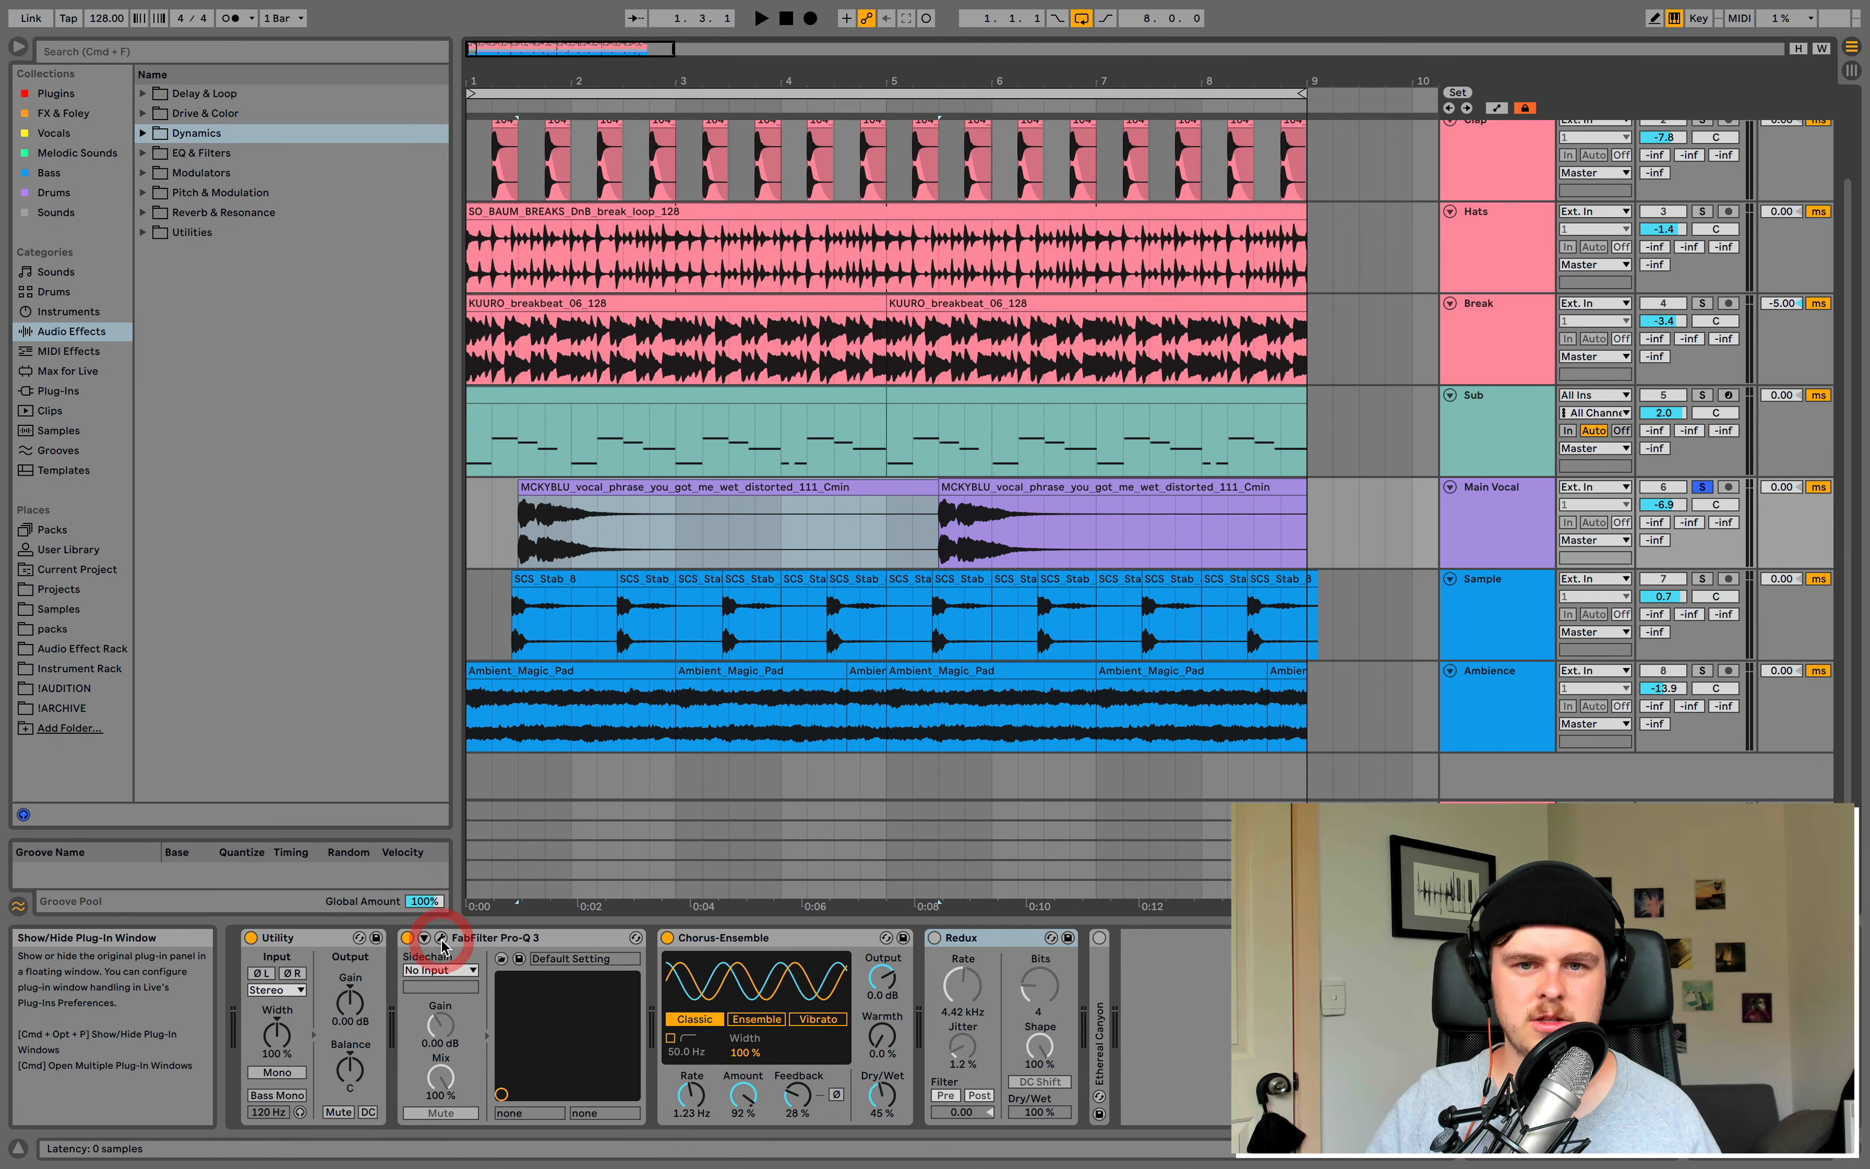
{"action": "left_click", "coordinate": [67, 97]}
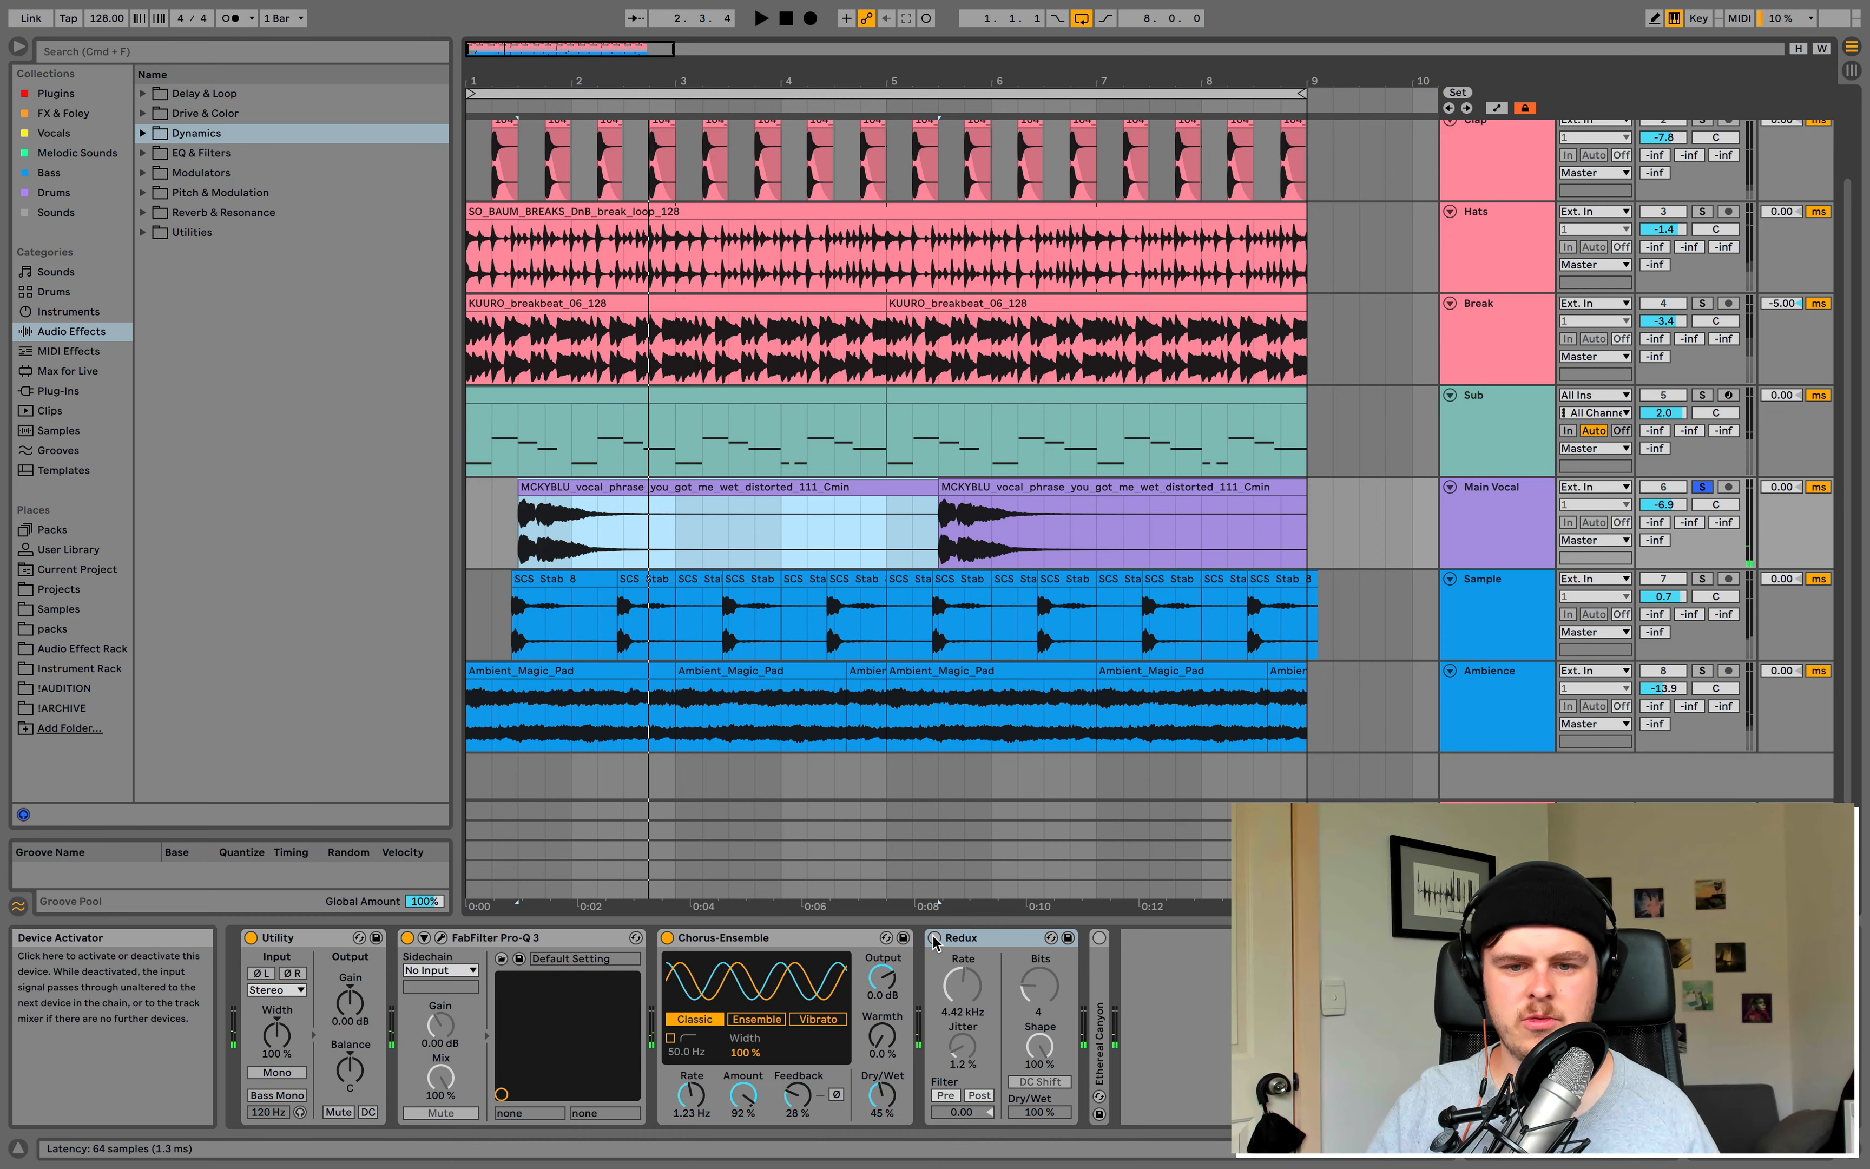
Step: Play the soloed vocal, switch on its Redux device and examine the bit depth and filter settings
{"action": "left_click", "coordinate": [935, 938]}
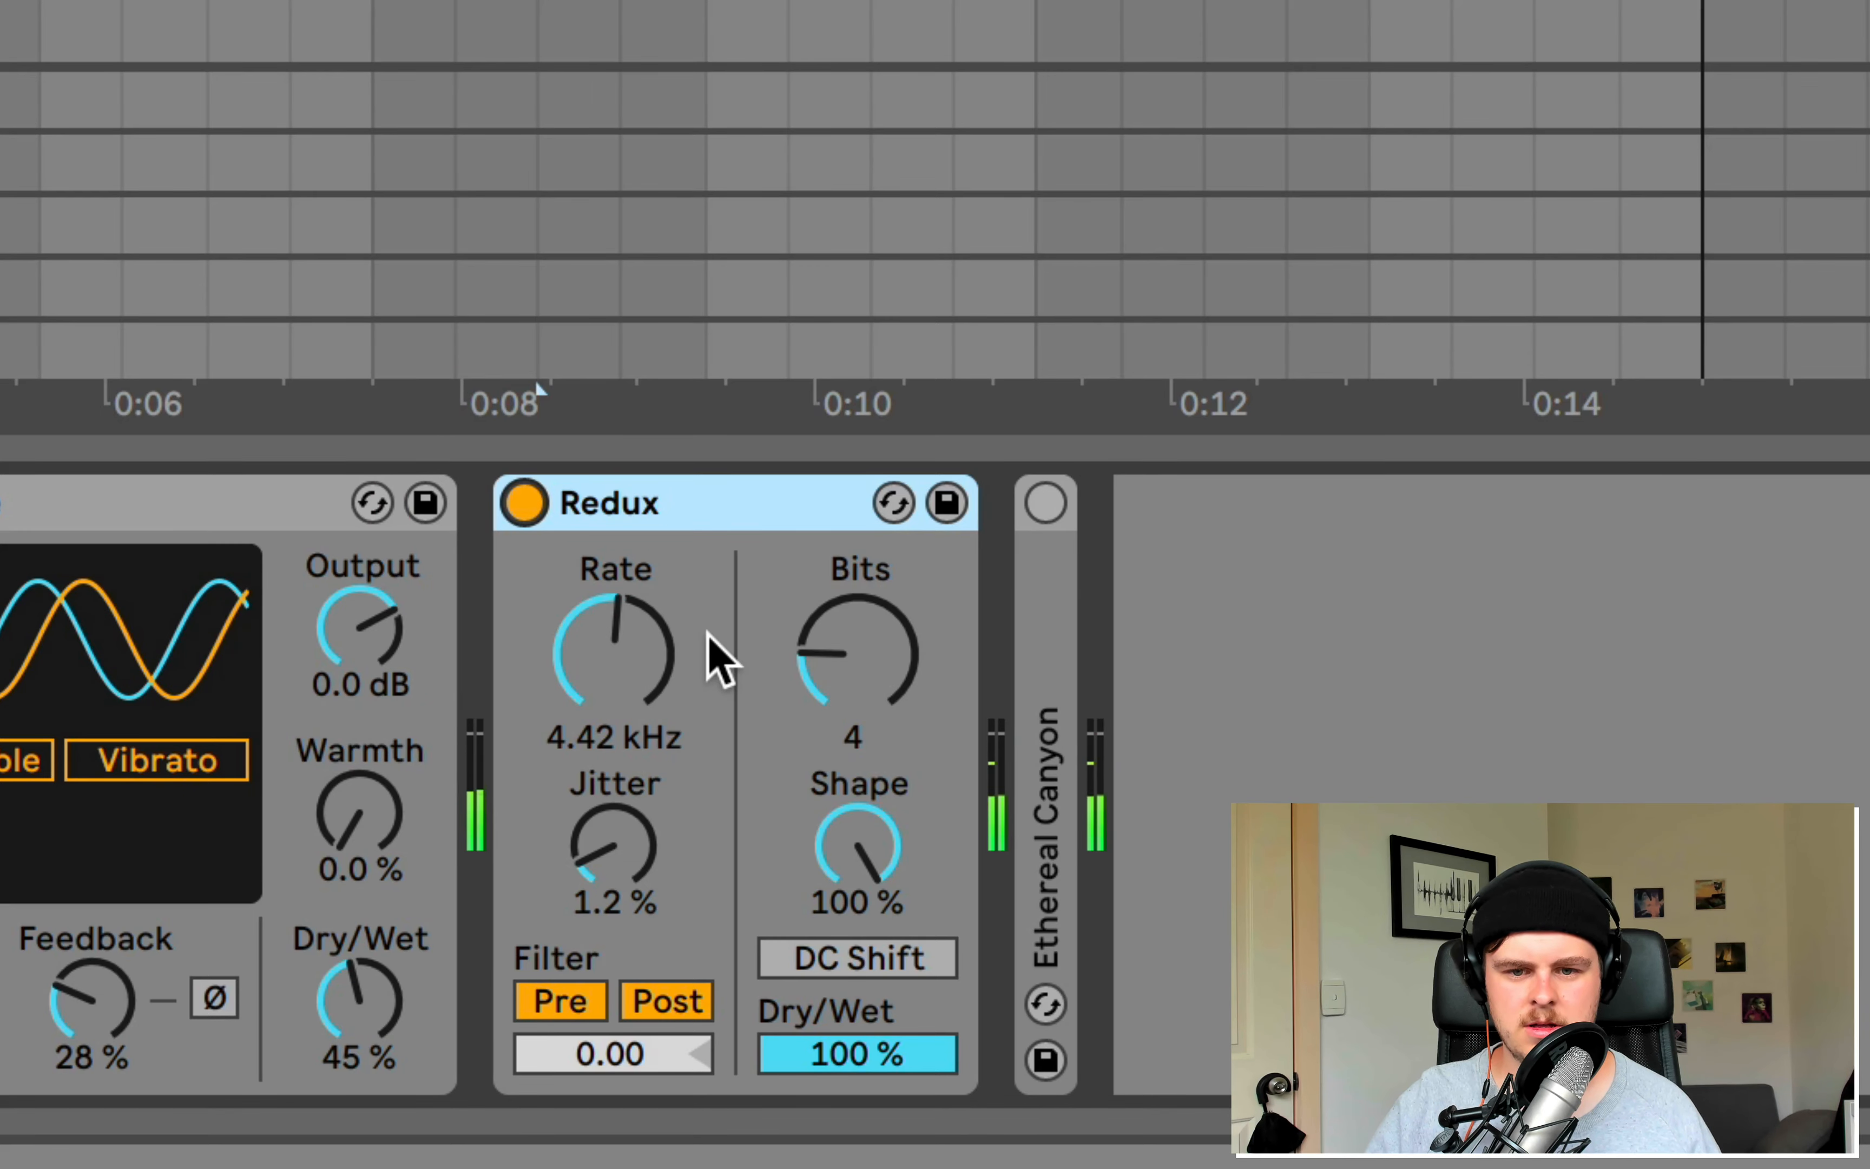
{"action": "left_click", "coordinate": [897, 653]}
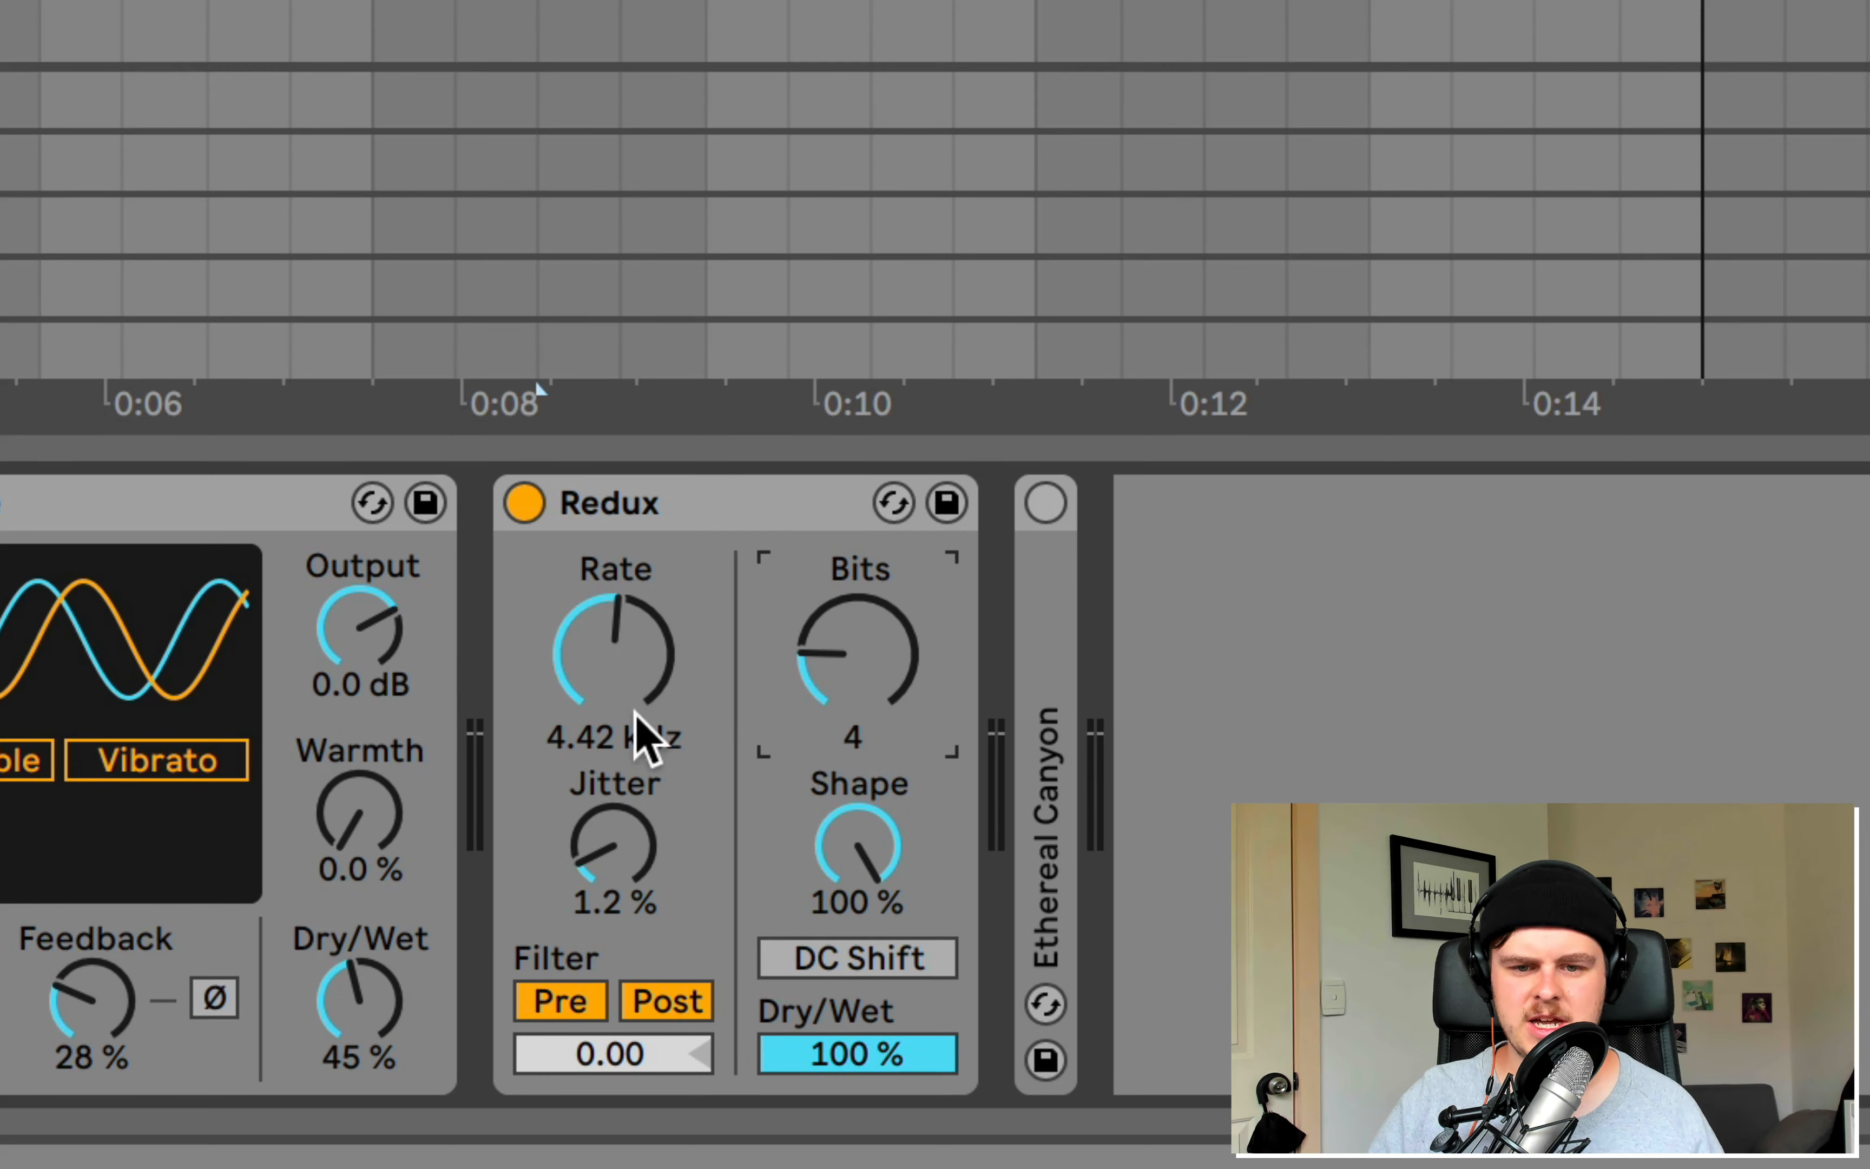
{"action": "left_click", "coordinate": [603, 1040]}
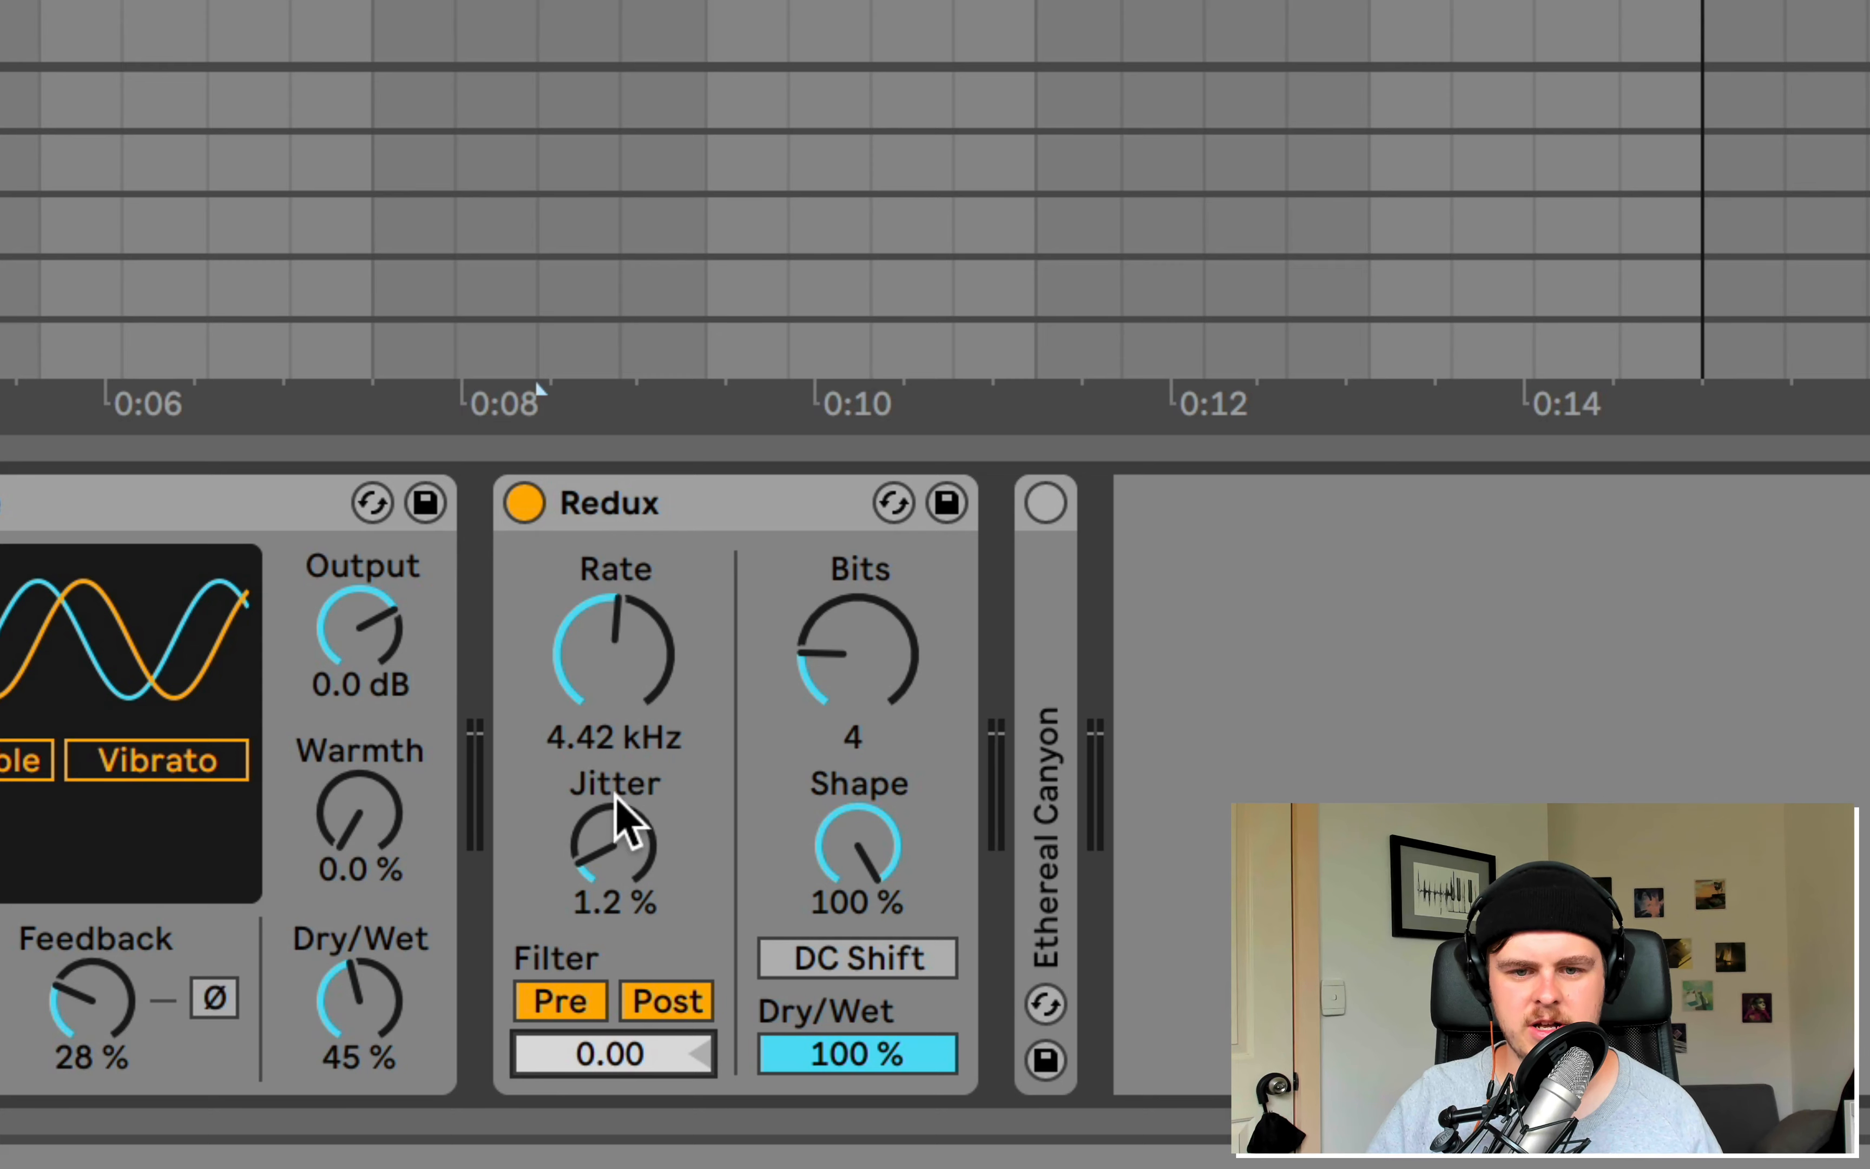
Step: Audition Redux's Jitter at 95 % with rates of 9.96 kHz and 5.66 kHz, and settle on 3.3 % Jitter and 7.11 kHz
{"action": "left_click_drag", "start_coordinate": [623, 860], "coordinate": [614, 625]}
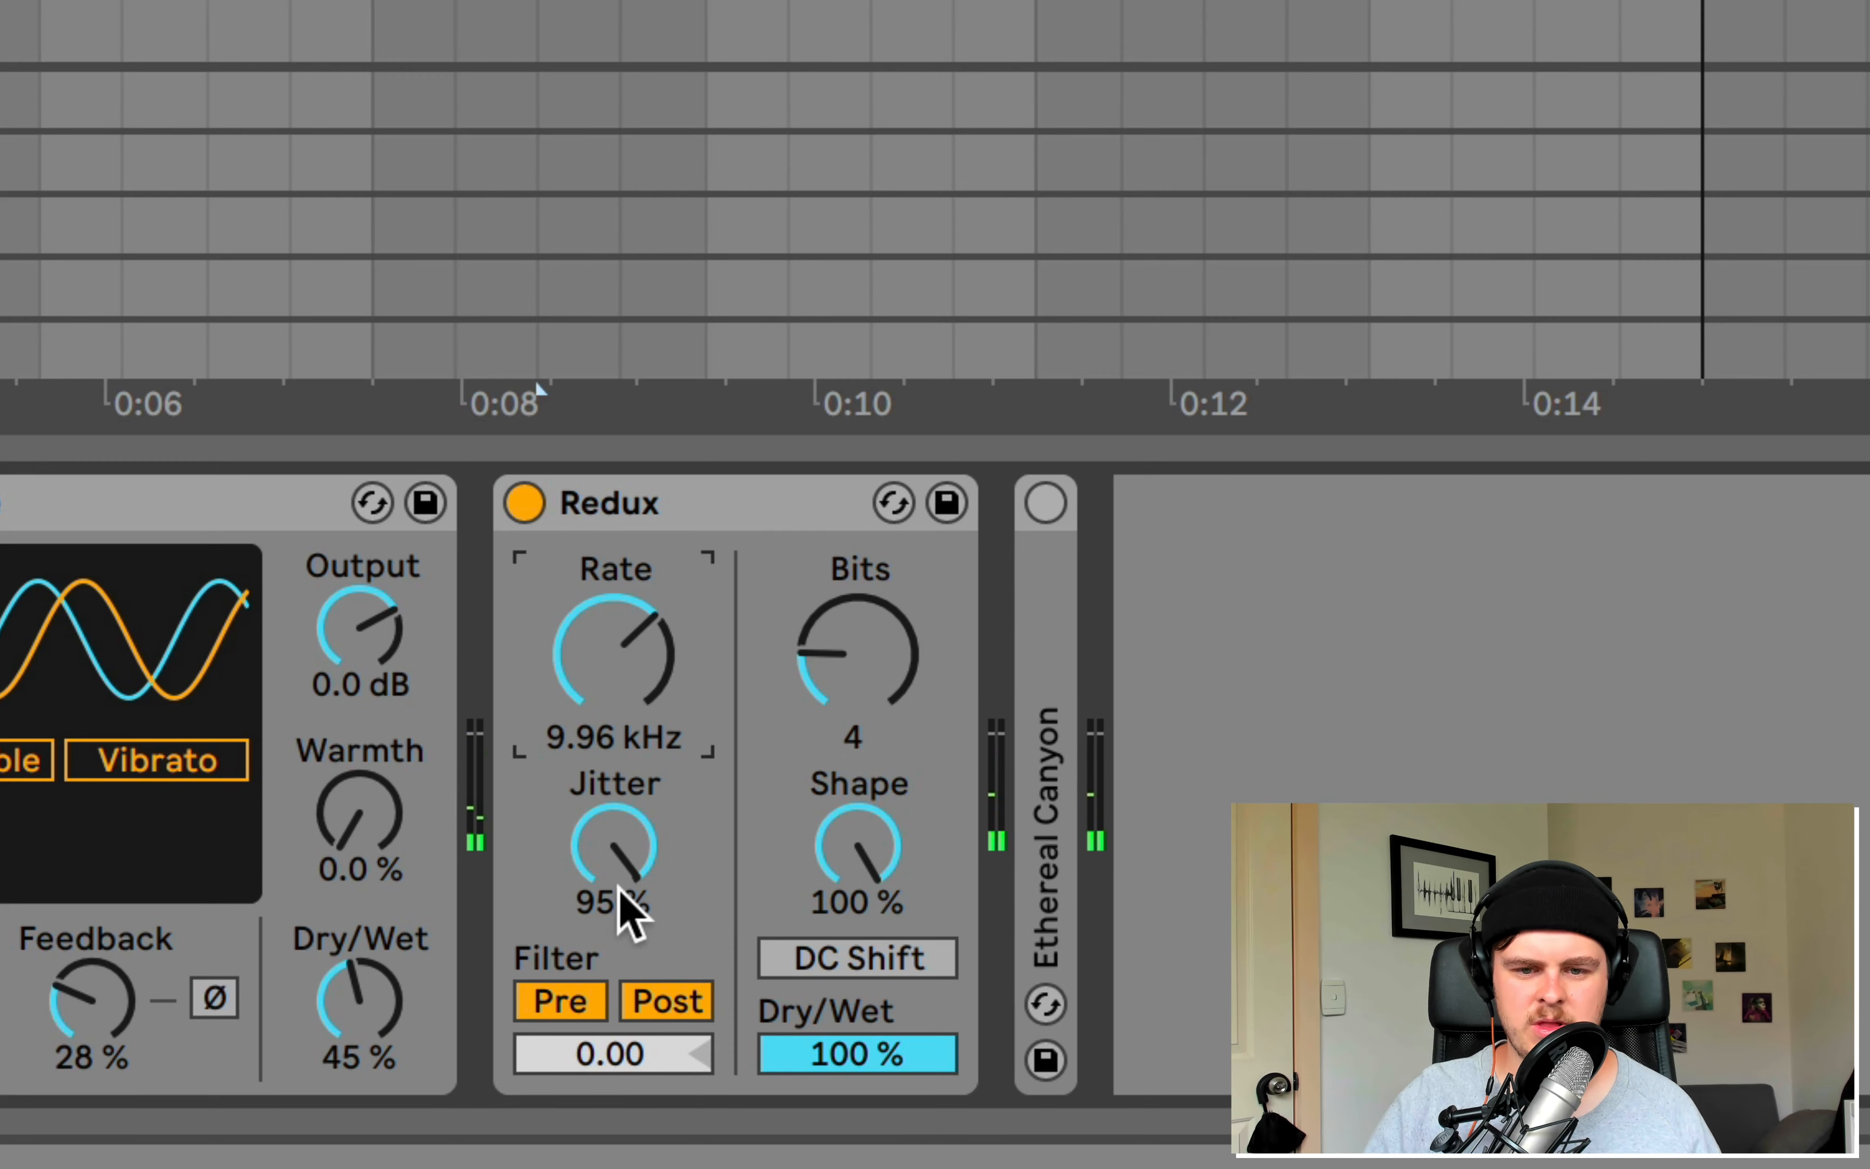
{"action": "left_click_drag", "start_coordinate": [626, 680], "coordinate": [626, 704]}
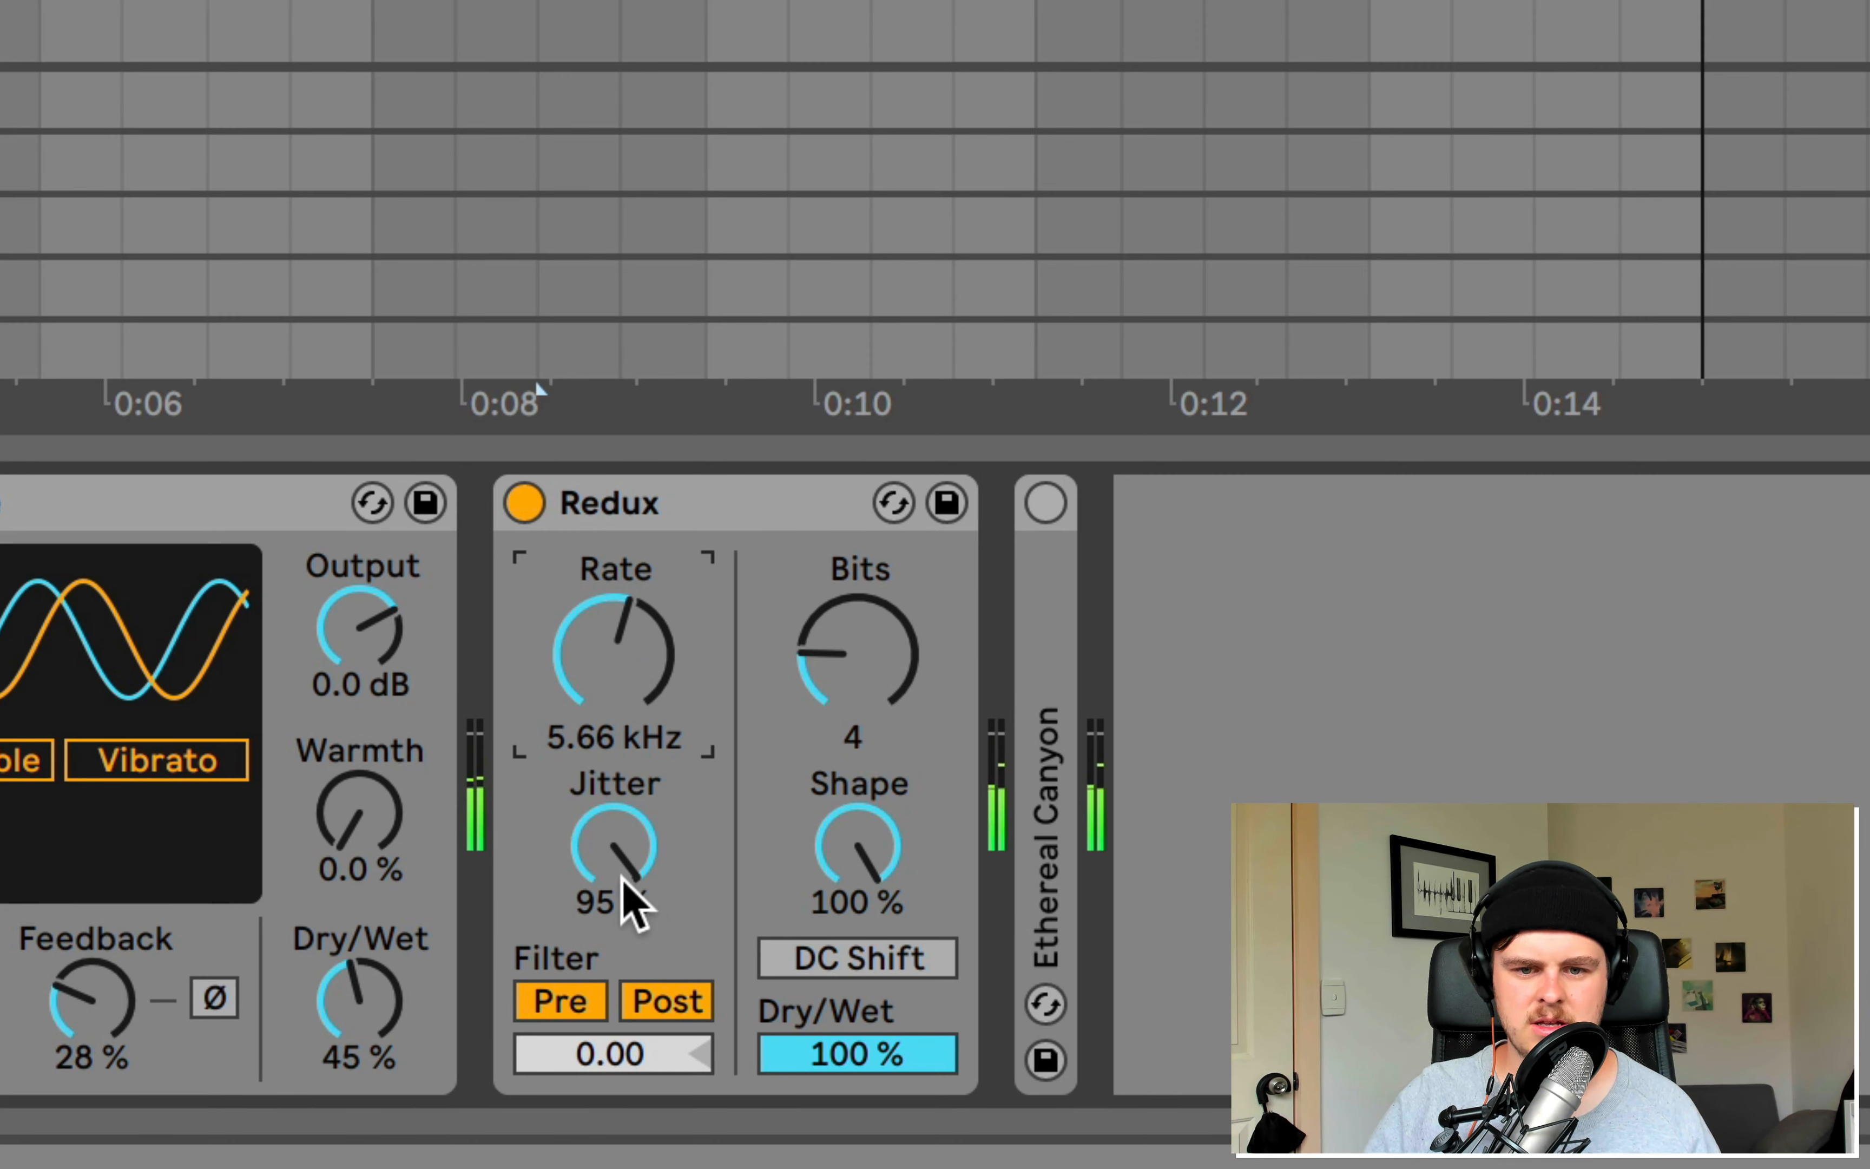
{"action": "left_click_drag", "start_coordinate": [634, 898], "coordinate": [634, 959]}
{"action": "mouse_move", "coordinate": [630, 843]}
{"action": "left_mouse_down"}
{"action": "mouse_move", "coordinate": [634, 866]}
{"action": "mouse_move", "coordinate": [634, 847]}
{"action": "left_mouse_up"}
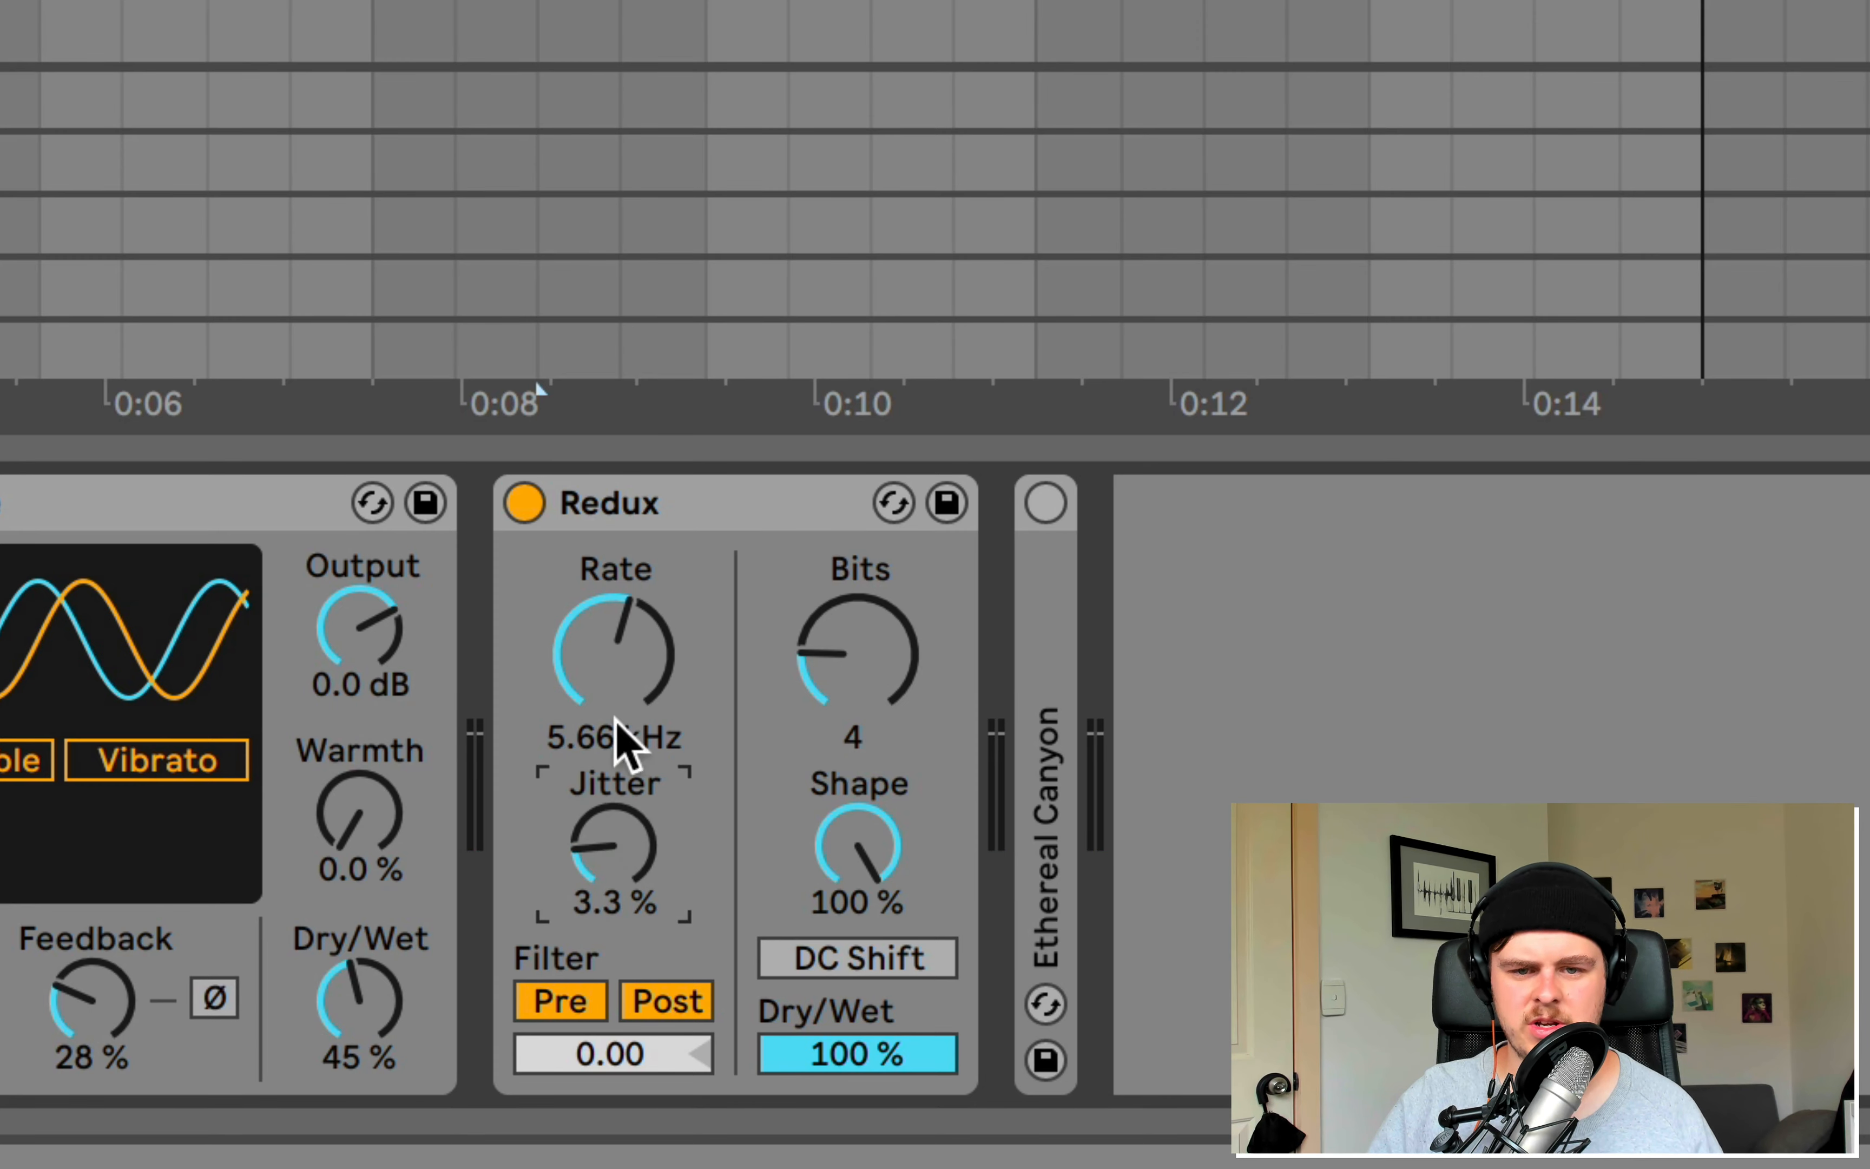
{"action": "left_click_drag", "start_coordinate": [618, 677], "coordinate": [618, 650]}
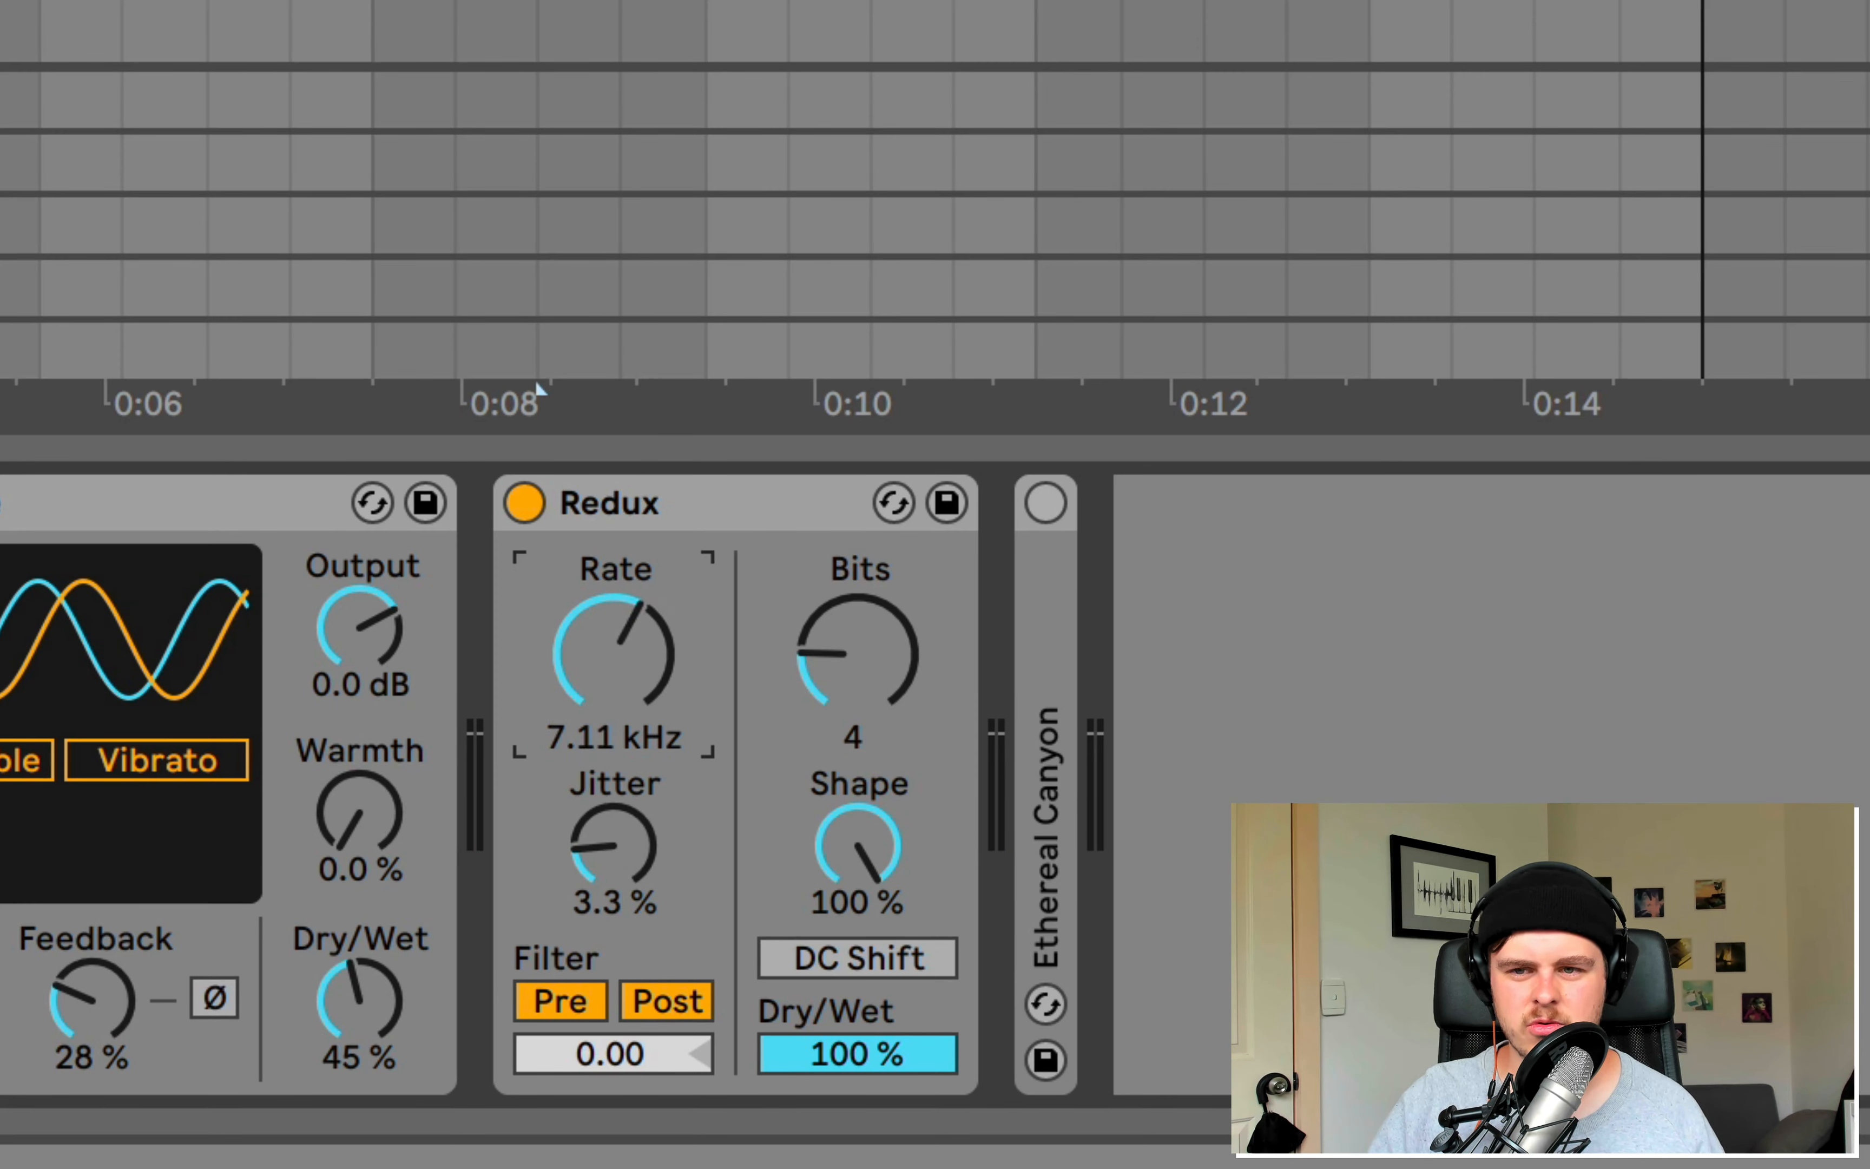
Step: Compare the vocal with Redux off and on, and set its rate to 7.43 kHz
{"action": "left_click", "coordinate": [524, 503]}
{"action": "left_click", "coordinate": [524, 504]}
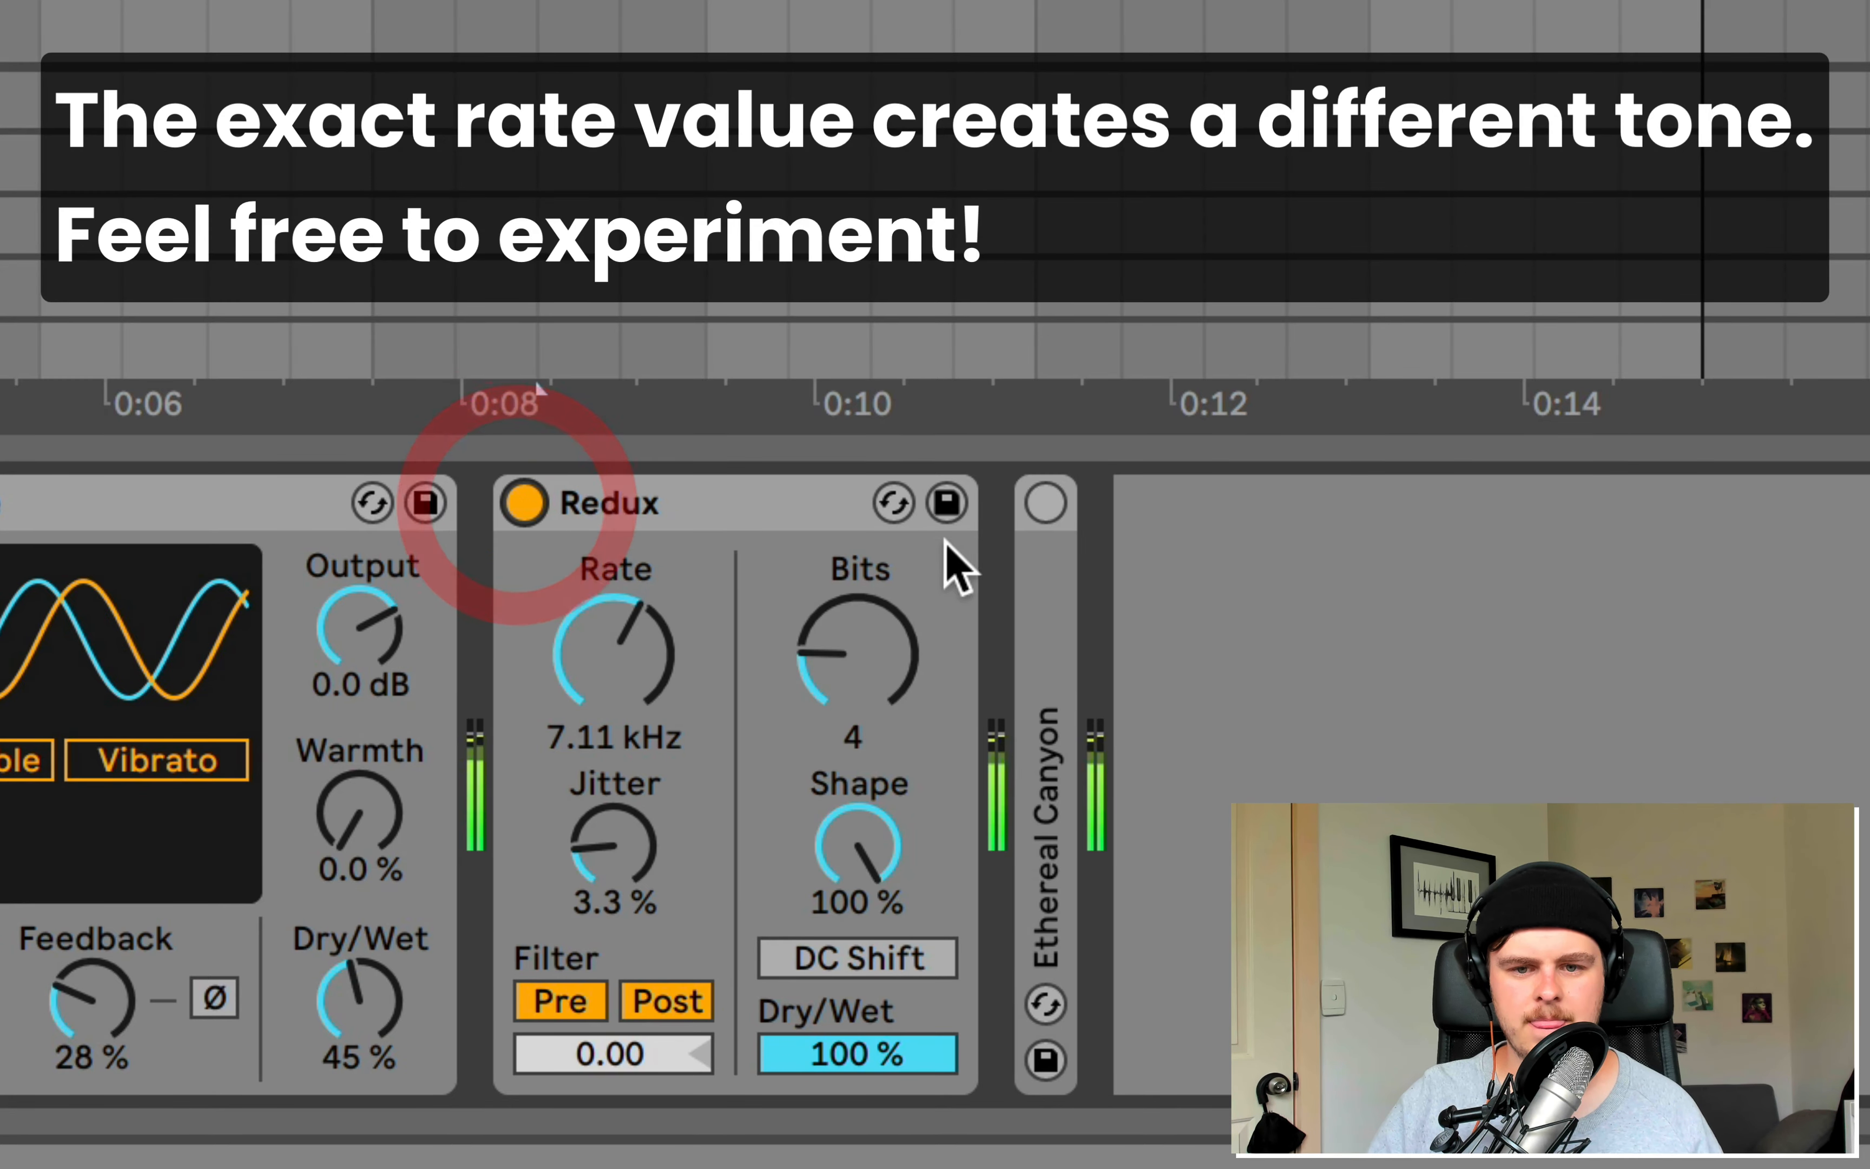
{"action": "mouse_move", "coordinate": [667, 657]}
{"action": "left_mouse_down"}
{"action": "mouse_move", "coordinate": [668, 674]}
{"action": "mouse_move", "coordinate": [661, 642]}
{"action": "left_mouse_up"}
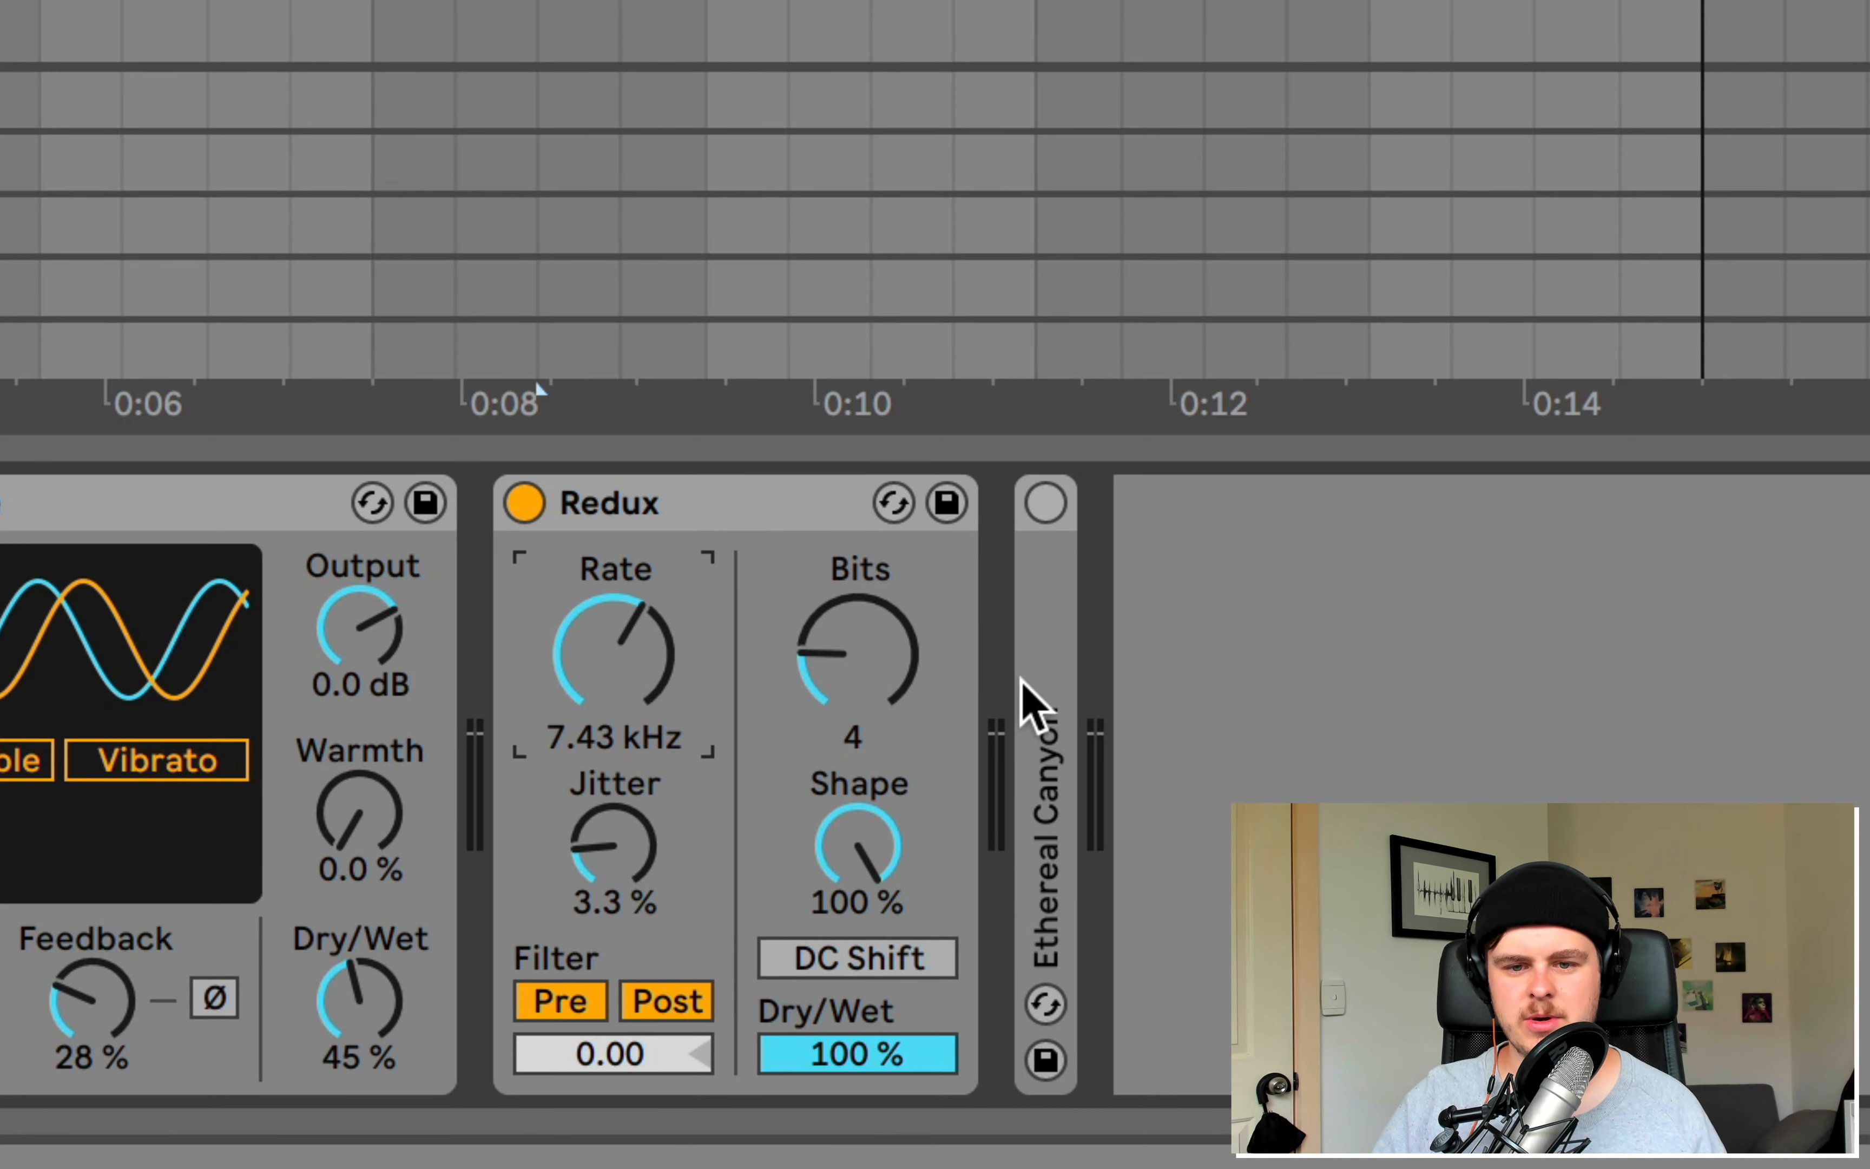
Step: Unfold and switch on the Ethereal Canyon echo, play the vocal through it and move it ahead of Redux
{"action": "double_click", "coordinate": [1047, 628]}
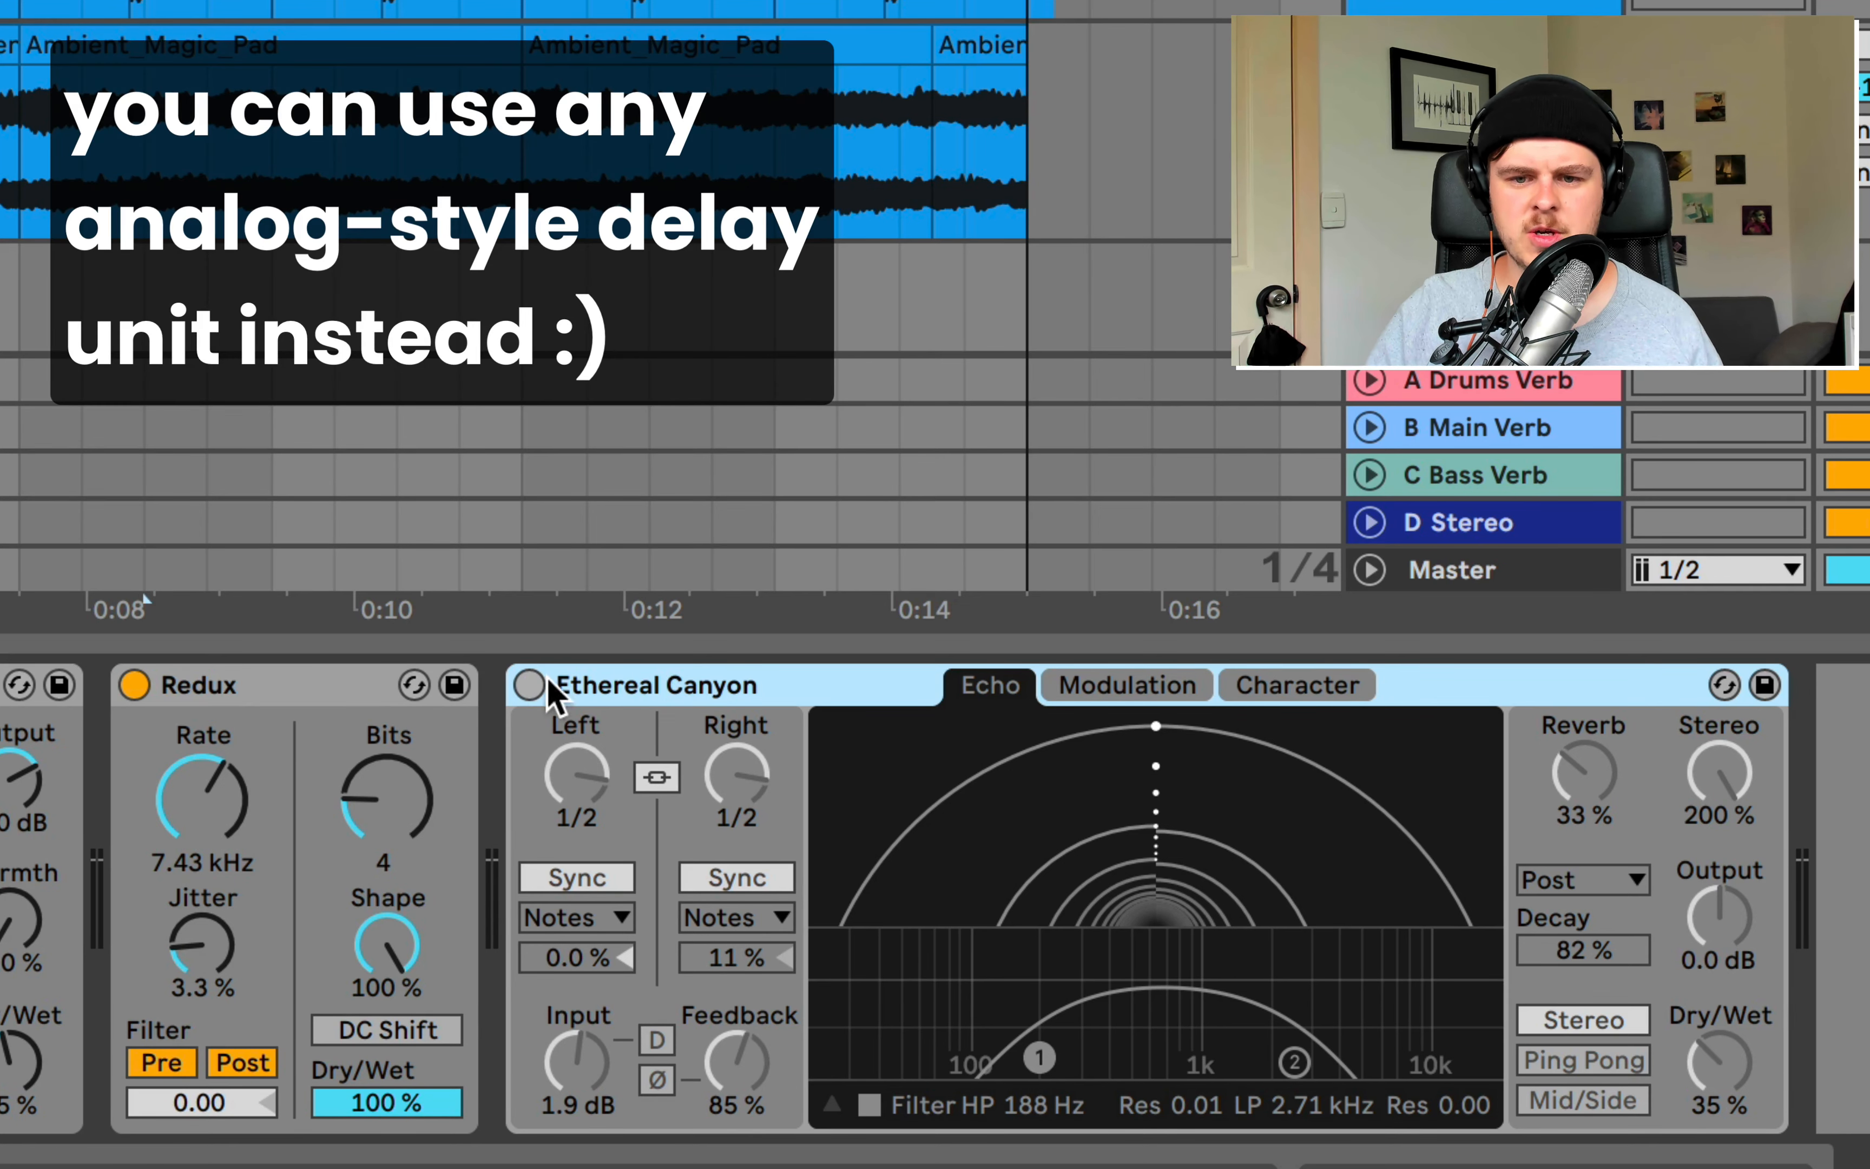
{"action": "mouse_move", "coordinate": [681, 680]}
{"action": "left_mouse_down"}
{"action": "mouse_move", "coordinate": [220, 696]}
{"action": "mouse_move", "coordinate": [690, 687]}
{"action": "left_mouse_up"}
{"action": "left_click", "coordinate": [529, 685]}
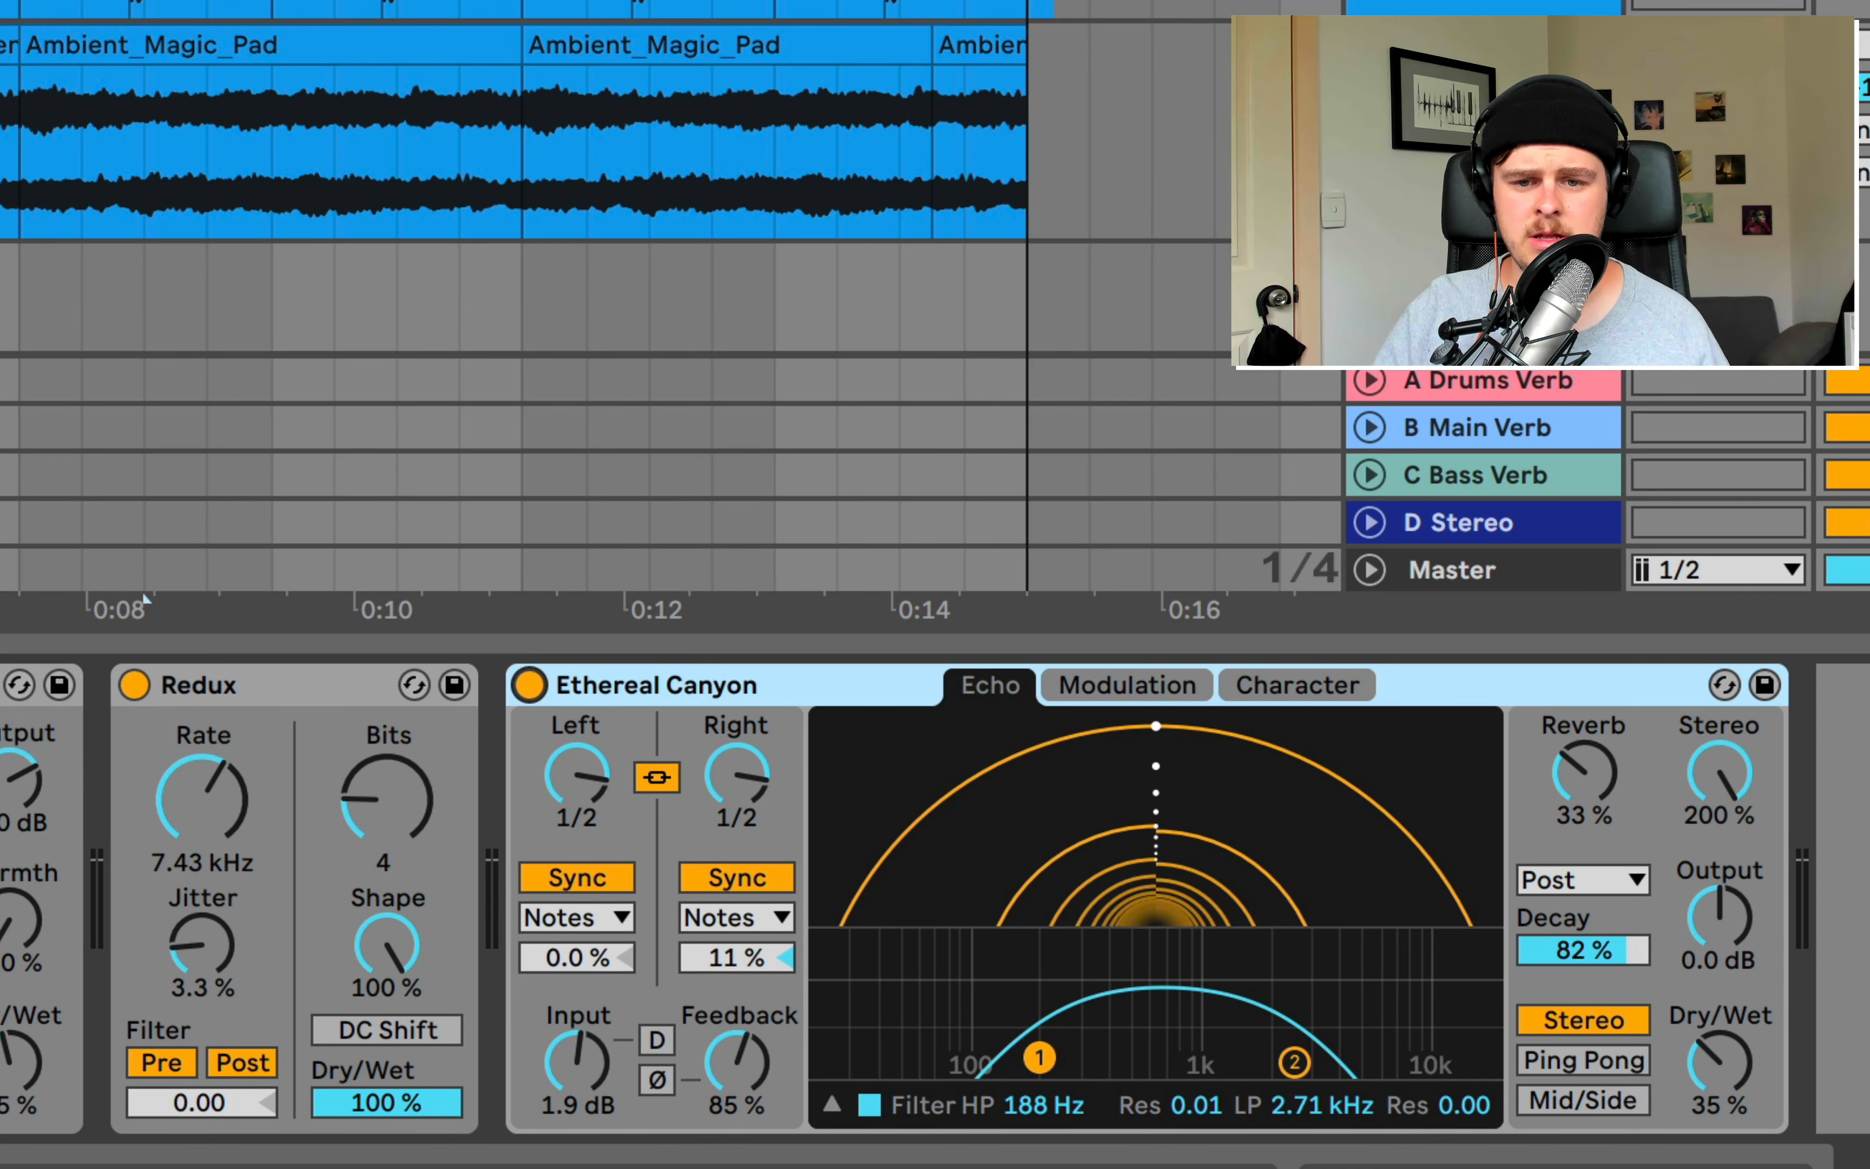
{"action": "key", "text": "space"}
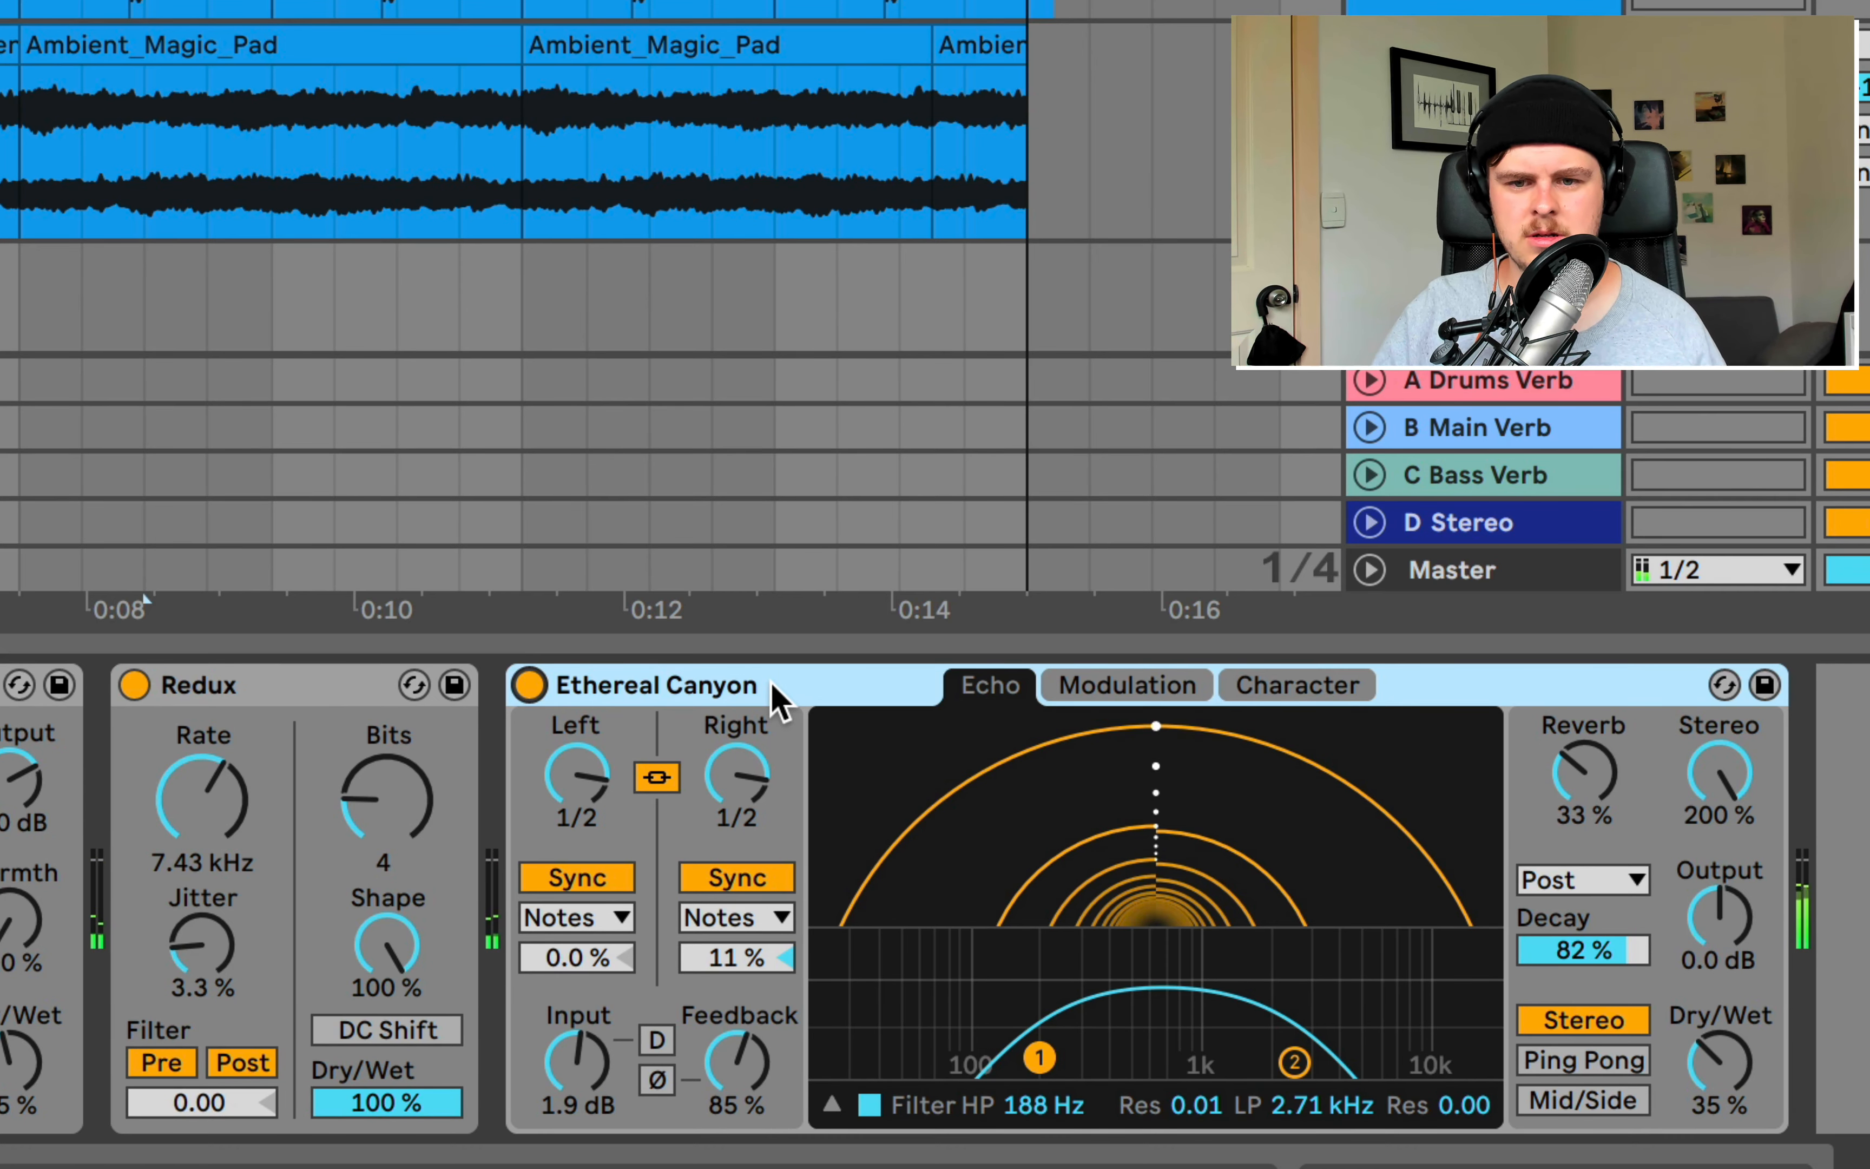
{"action": "left_click_drag", "start_coordinate": [775, 696], "coordinate": [124, 700]}
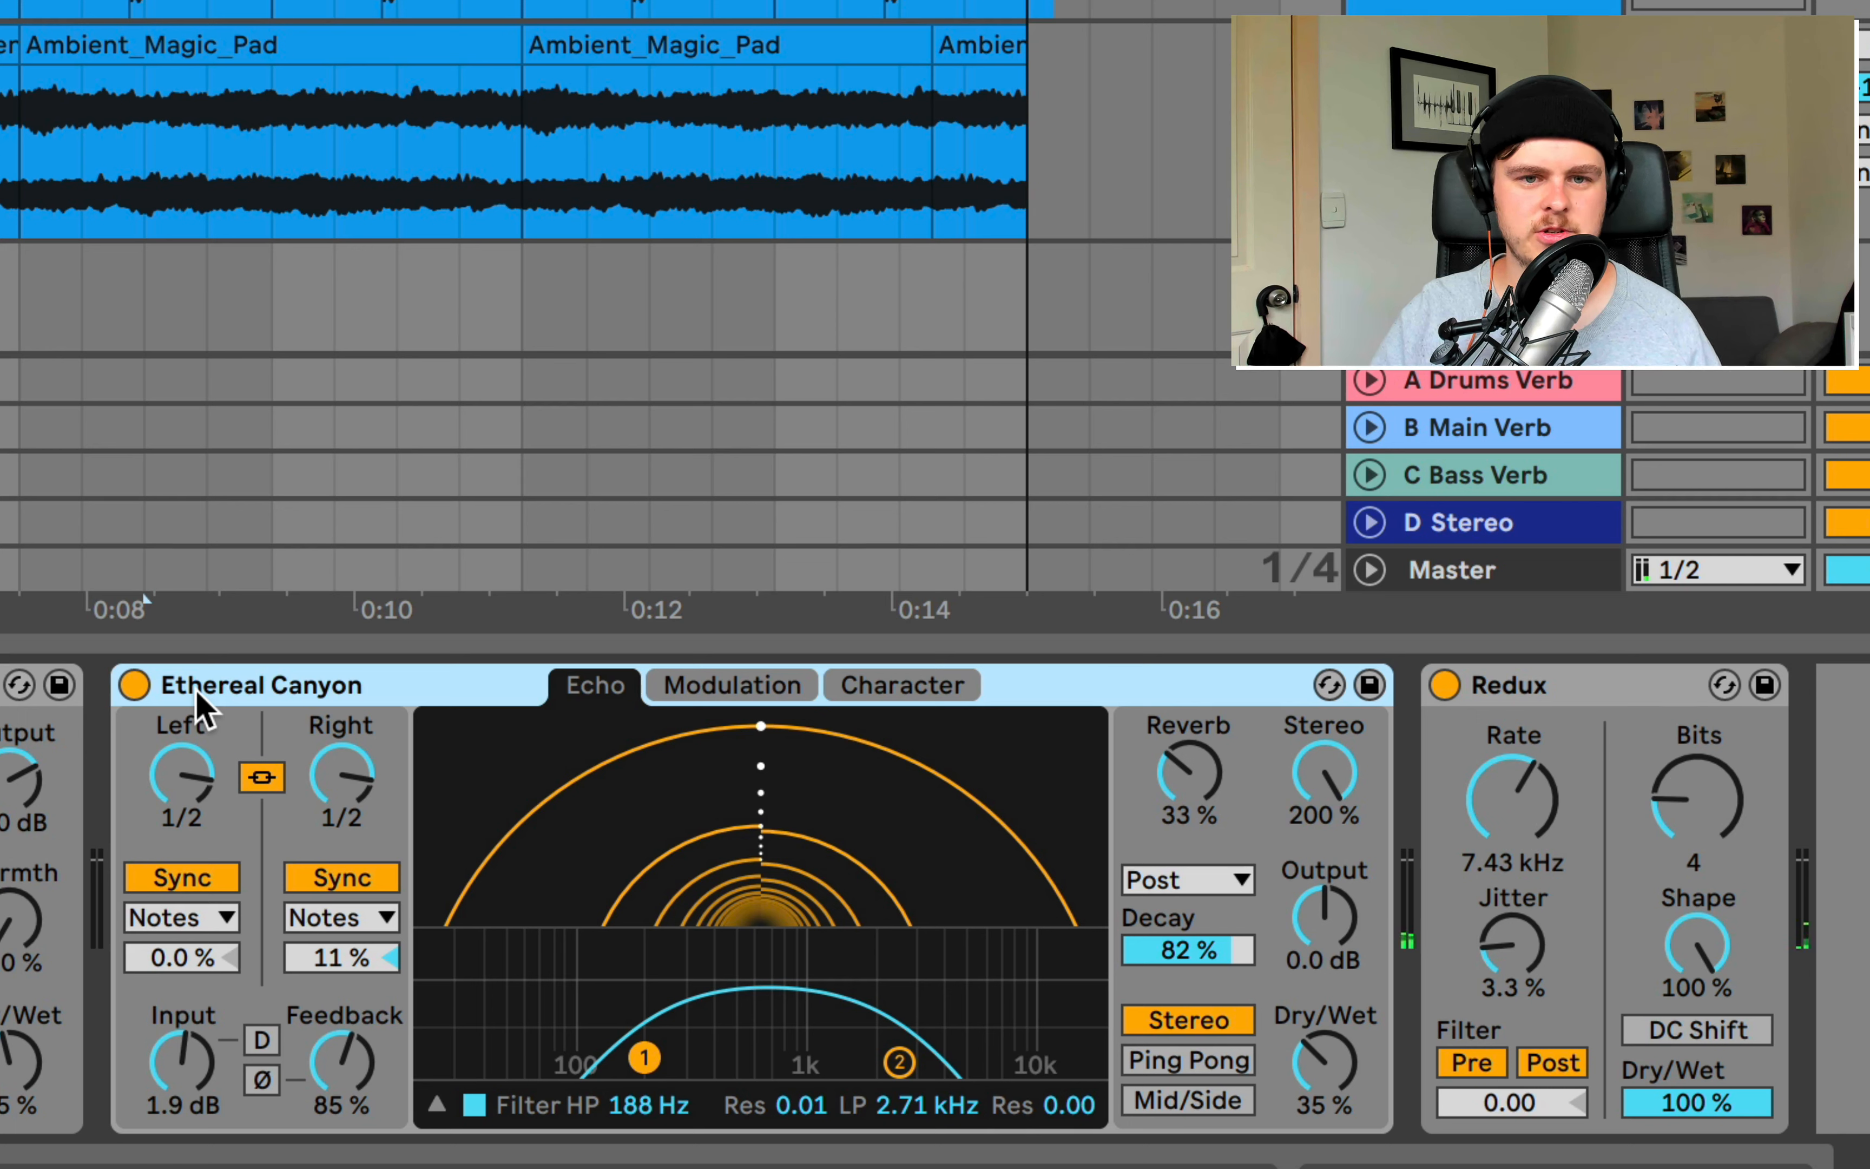
Step: Set Redux's Post-Filter Octave to 0.94, its rate to 3.04 kHz and its Jitter to 4.9 % while the vocal plays
{"action": "left_click_drag", "start_coordinate": [1545, 1103], "coordinate": [1511, 1128]}
{"action": "key", "text": "space"}
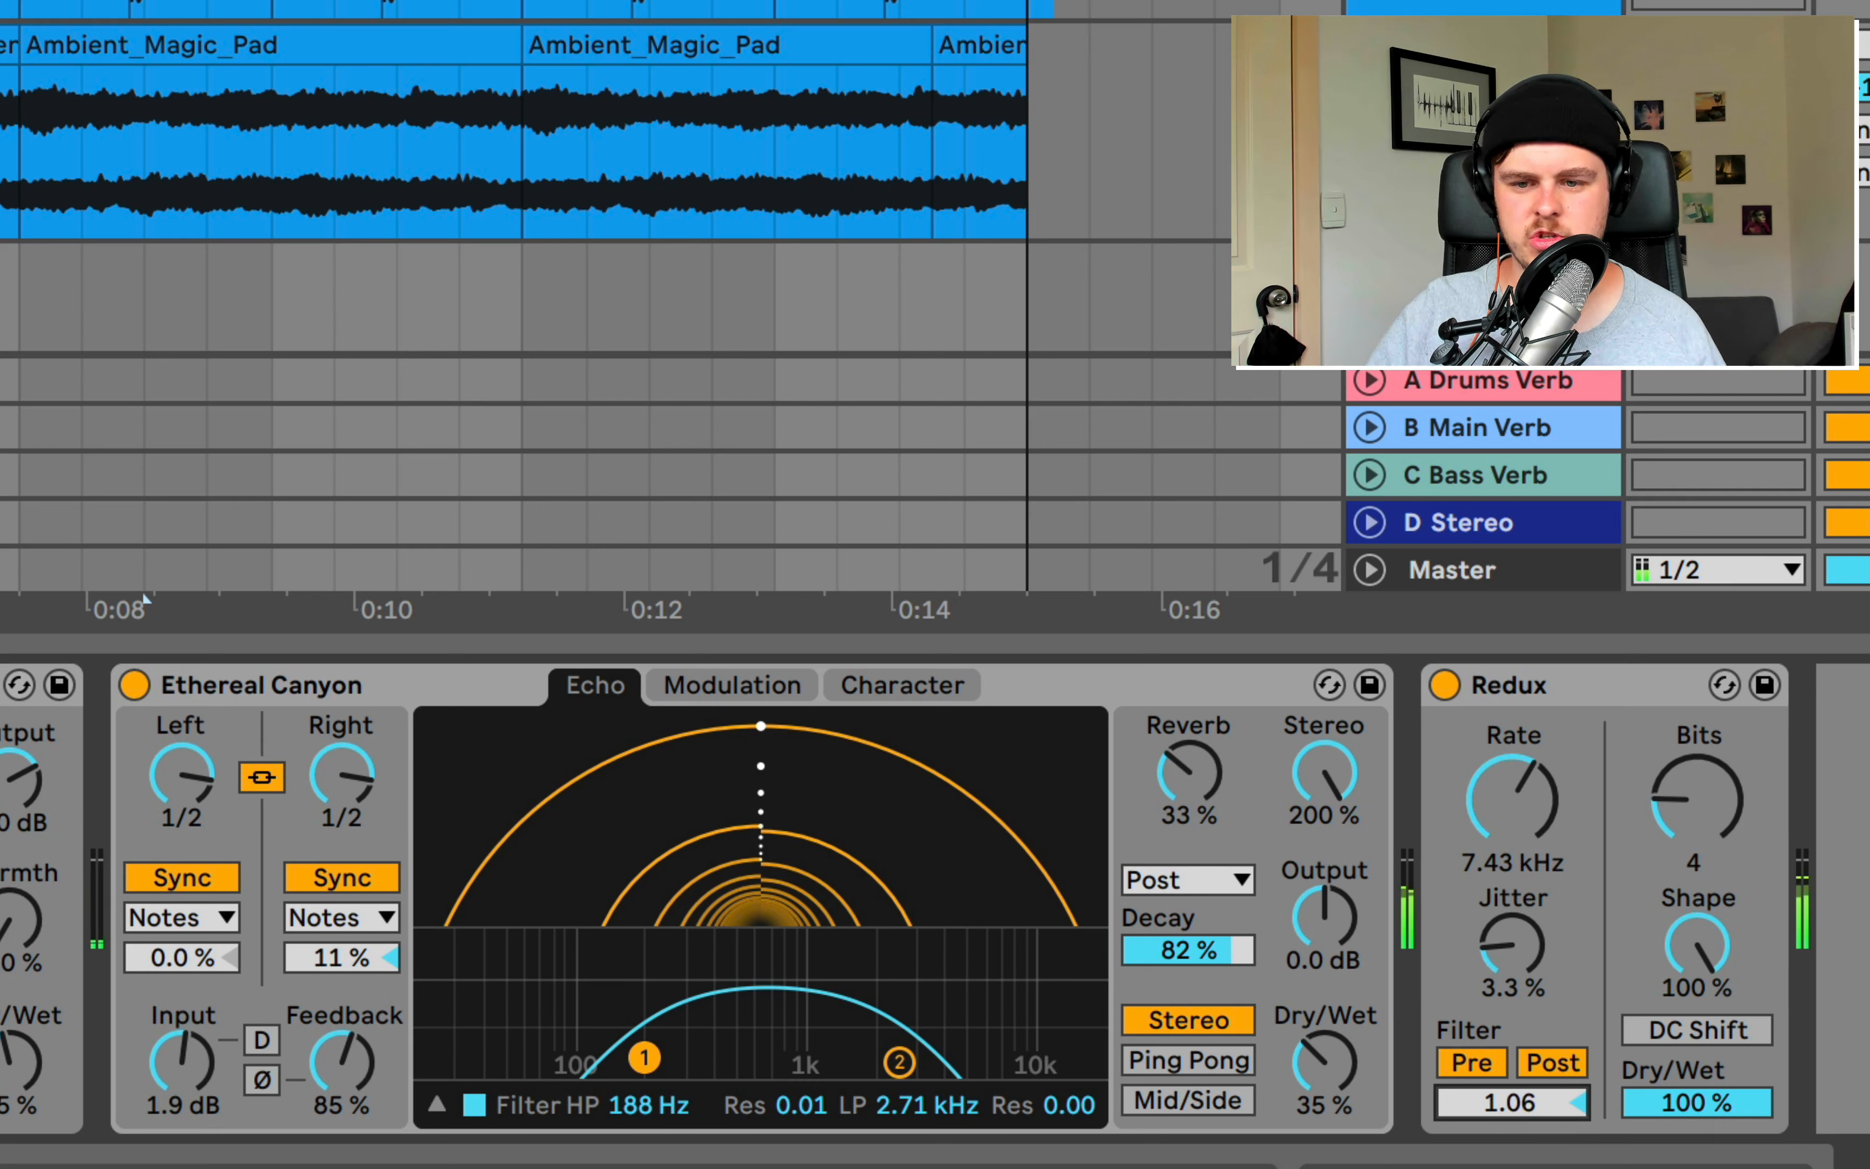
{"action": "left_click_drag", "start_coordinate": [1516, 865], "coordinate": [1520, 923]}
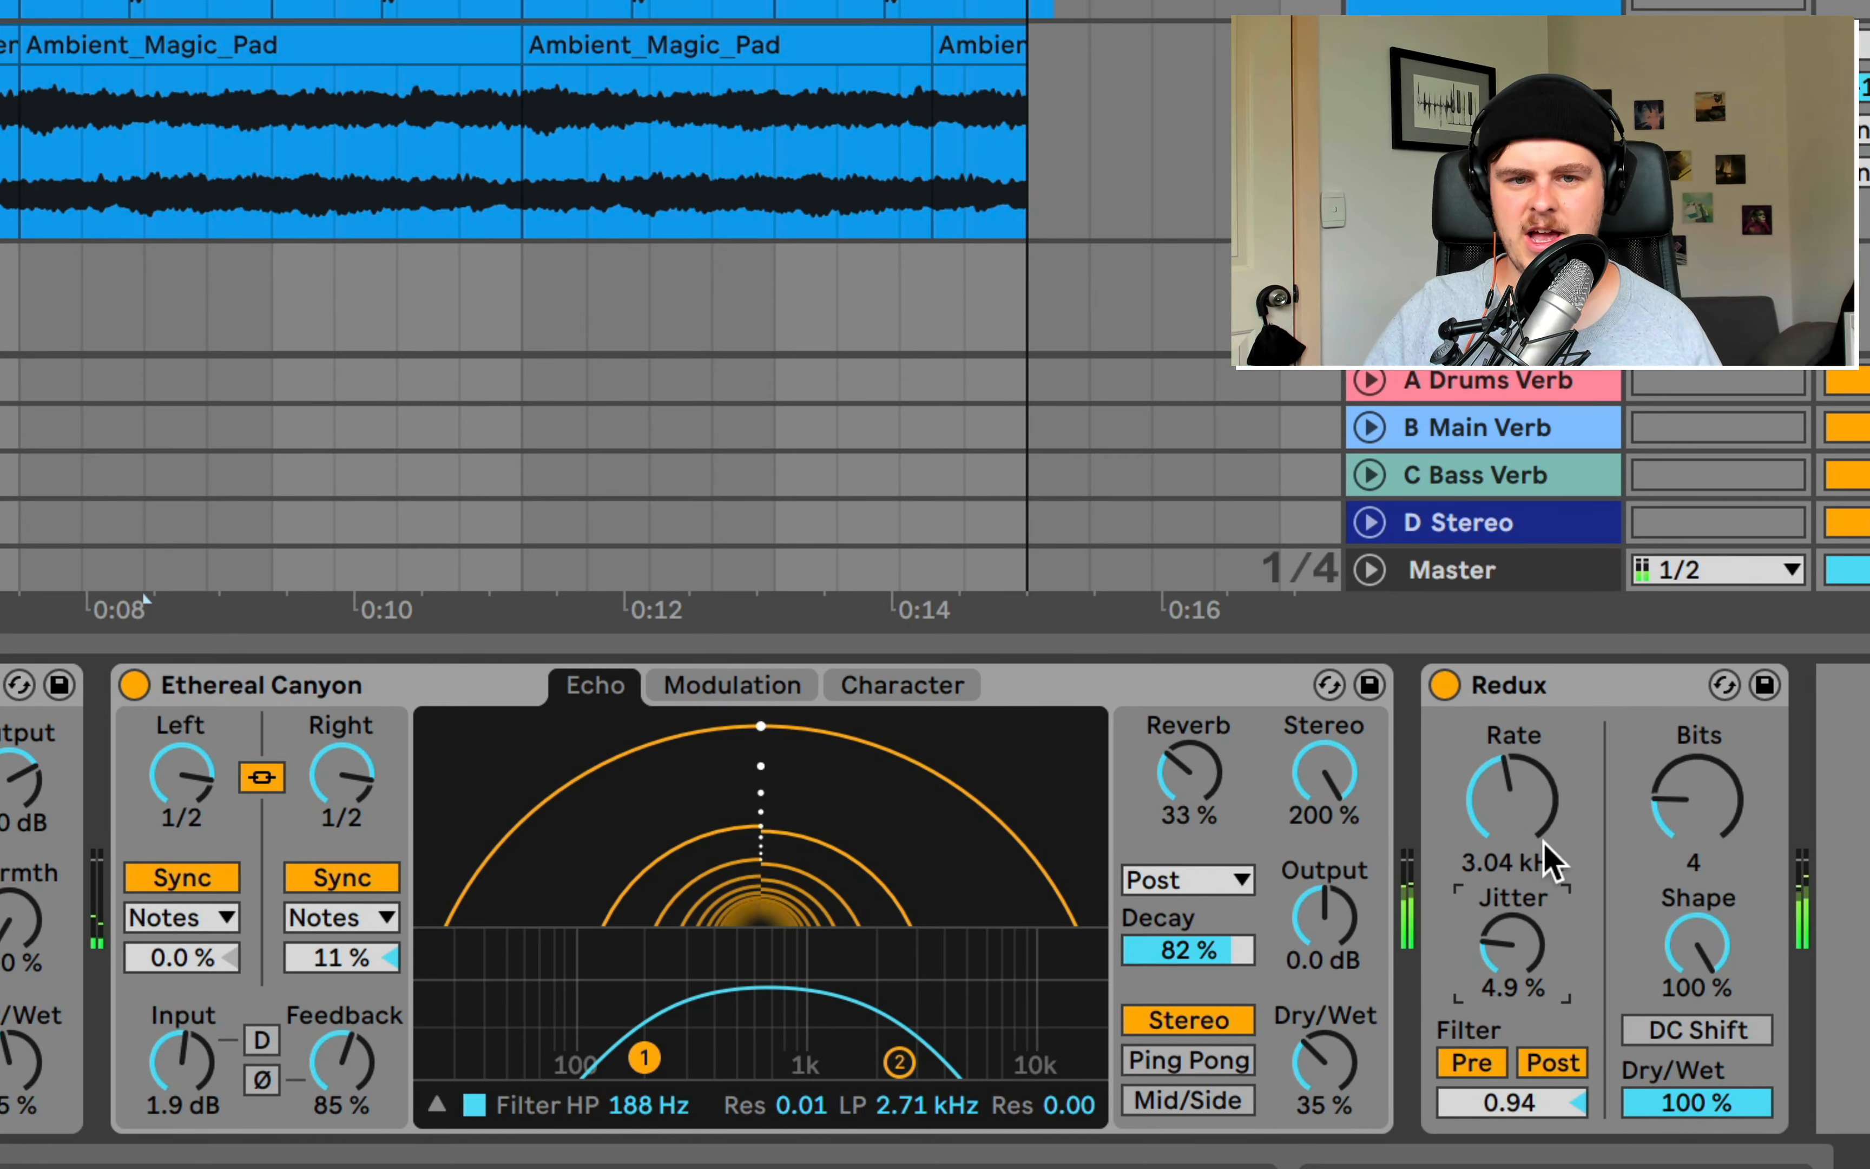
{"action": "left_click", "coordinate": [1535, 854]}
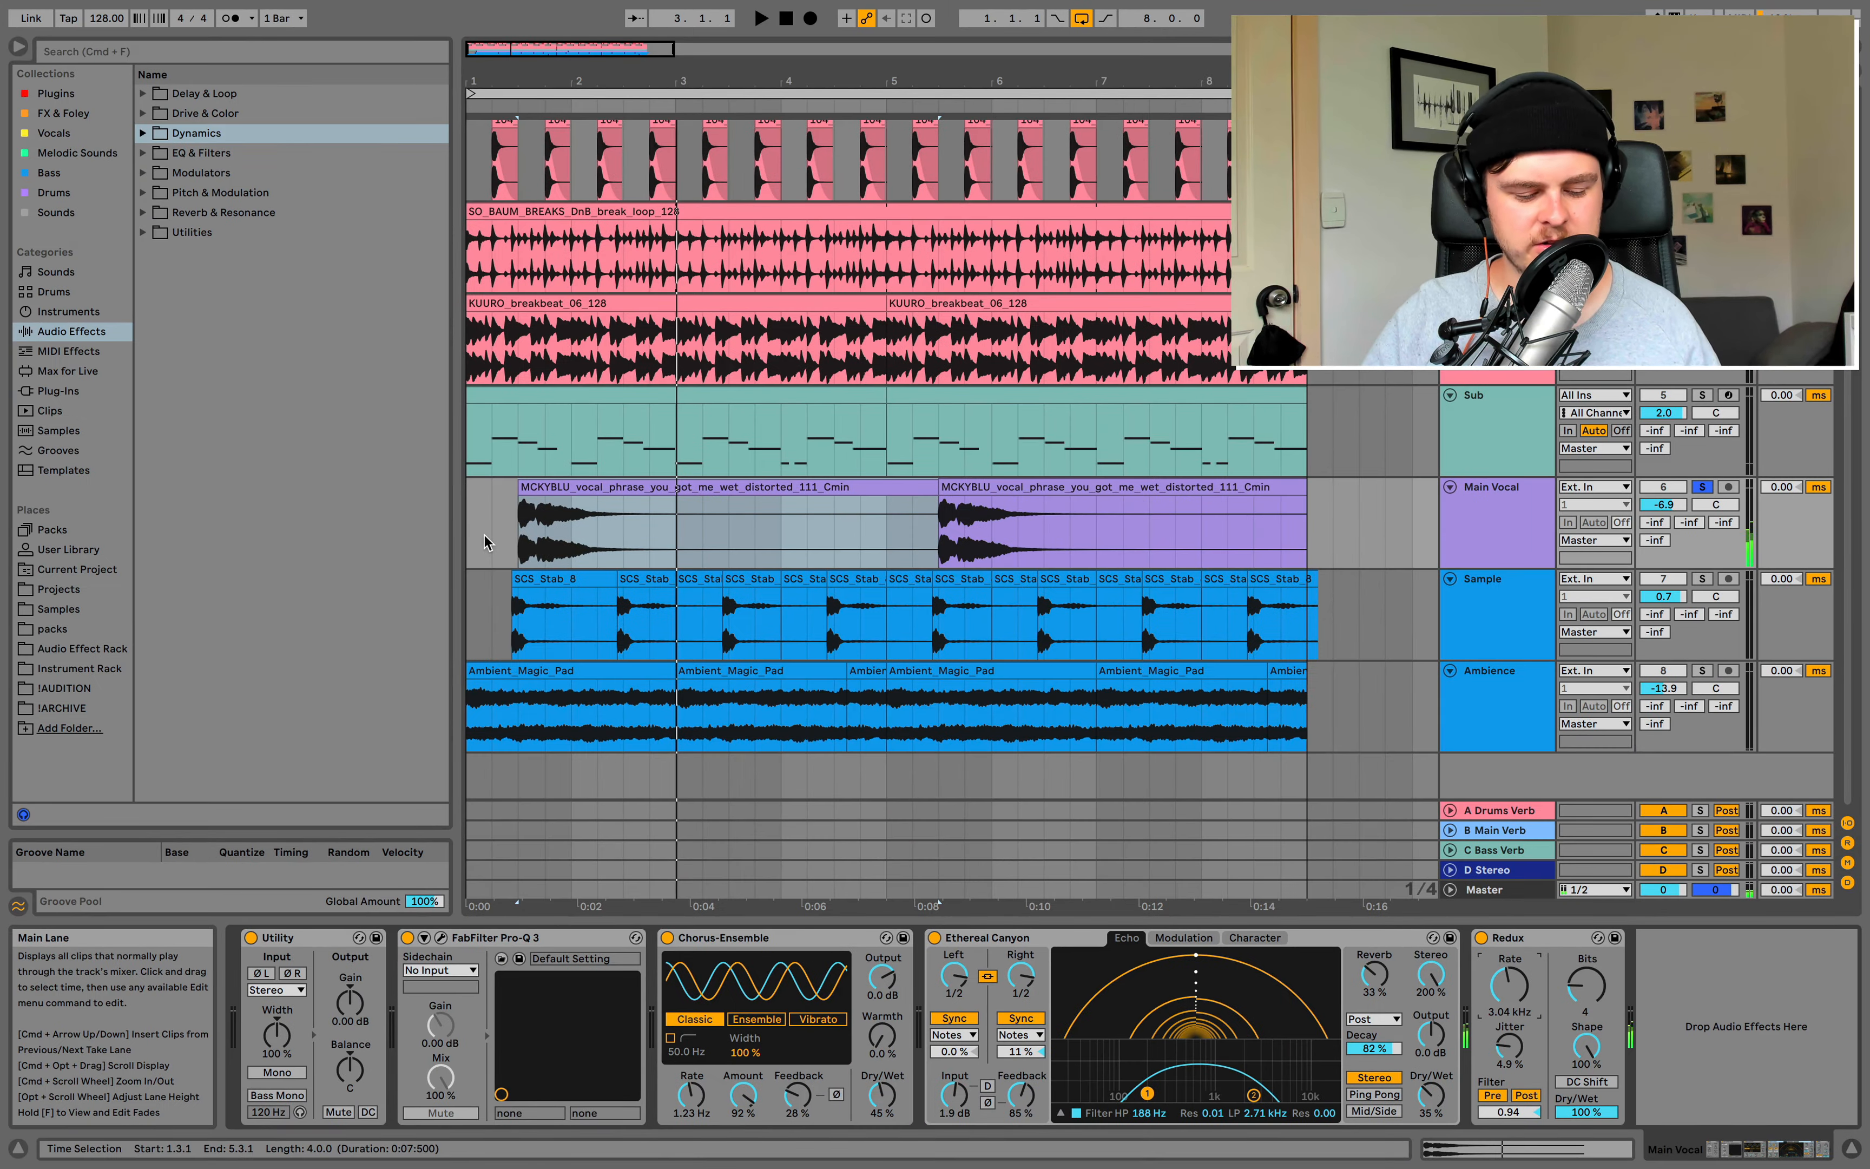
Step: Show automation and draw a Redux Sample Rate rise from the first vocal clip's start to about 8.37 kHz one bar into the clip
{"action": "key", "text": "a"}
{"action": "left_click", "coordinate": [518, 534]}
{"action": "key", "text": "space"}
{"action": "left_click_drag", "start_coordinate": [624, 534], "coordinate": [623, 518]}
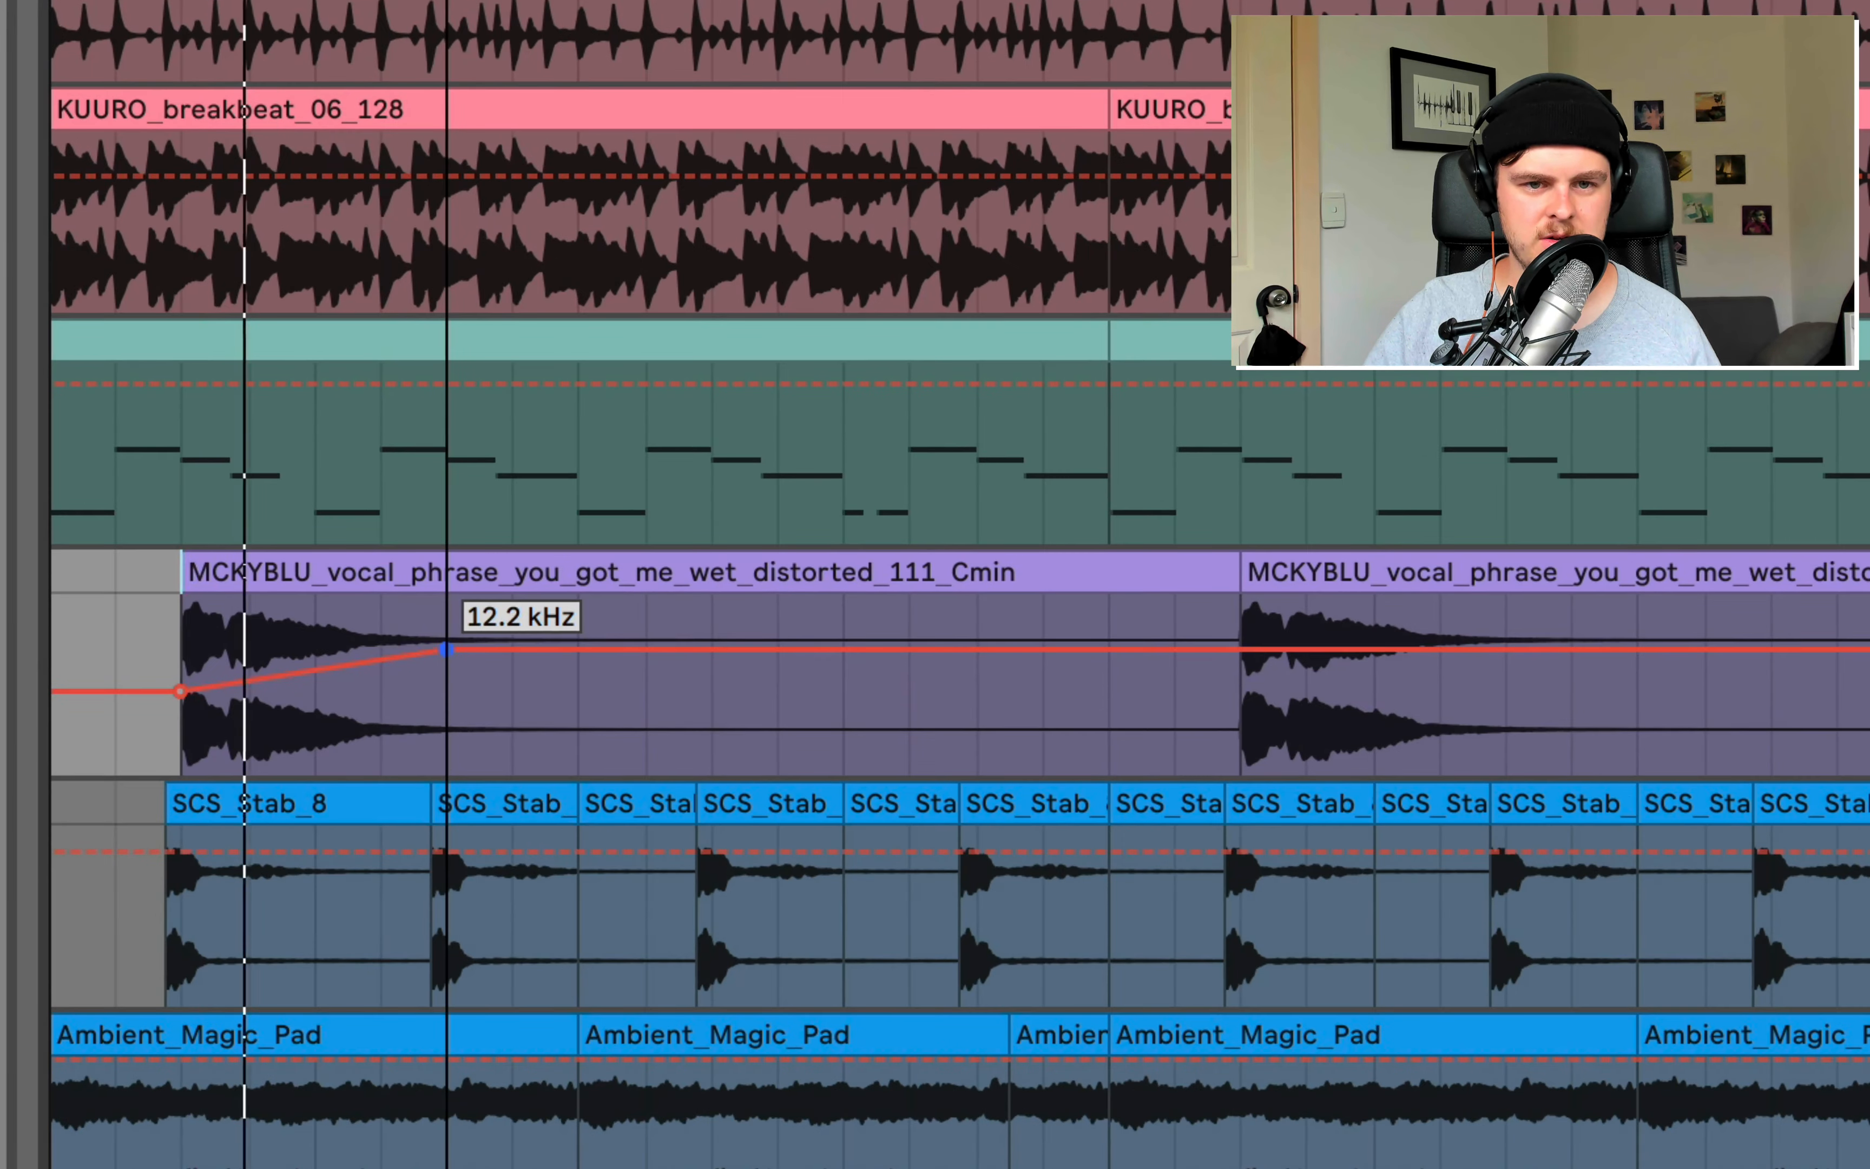
{"action": "left_click_drag", "start_coordinate": [446, 649], "coordinate": [447, 662]}
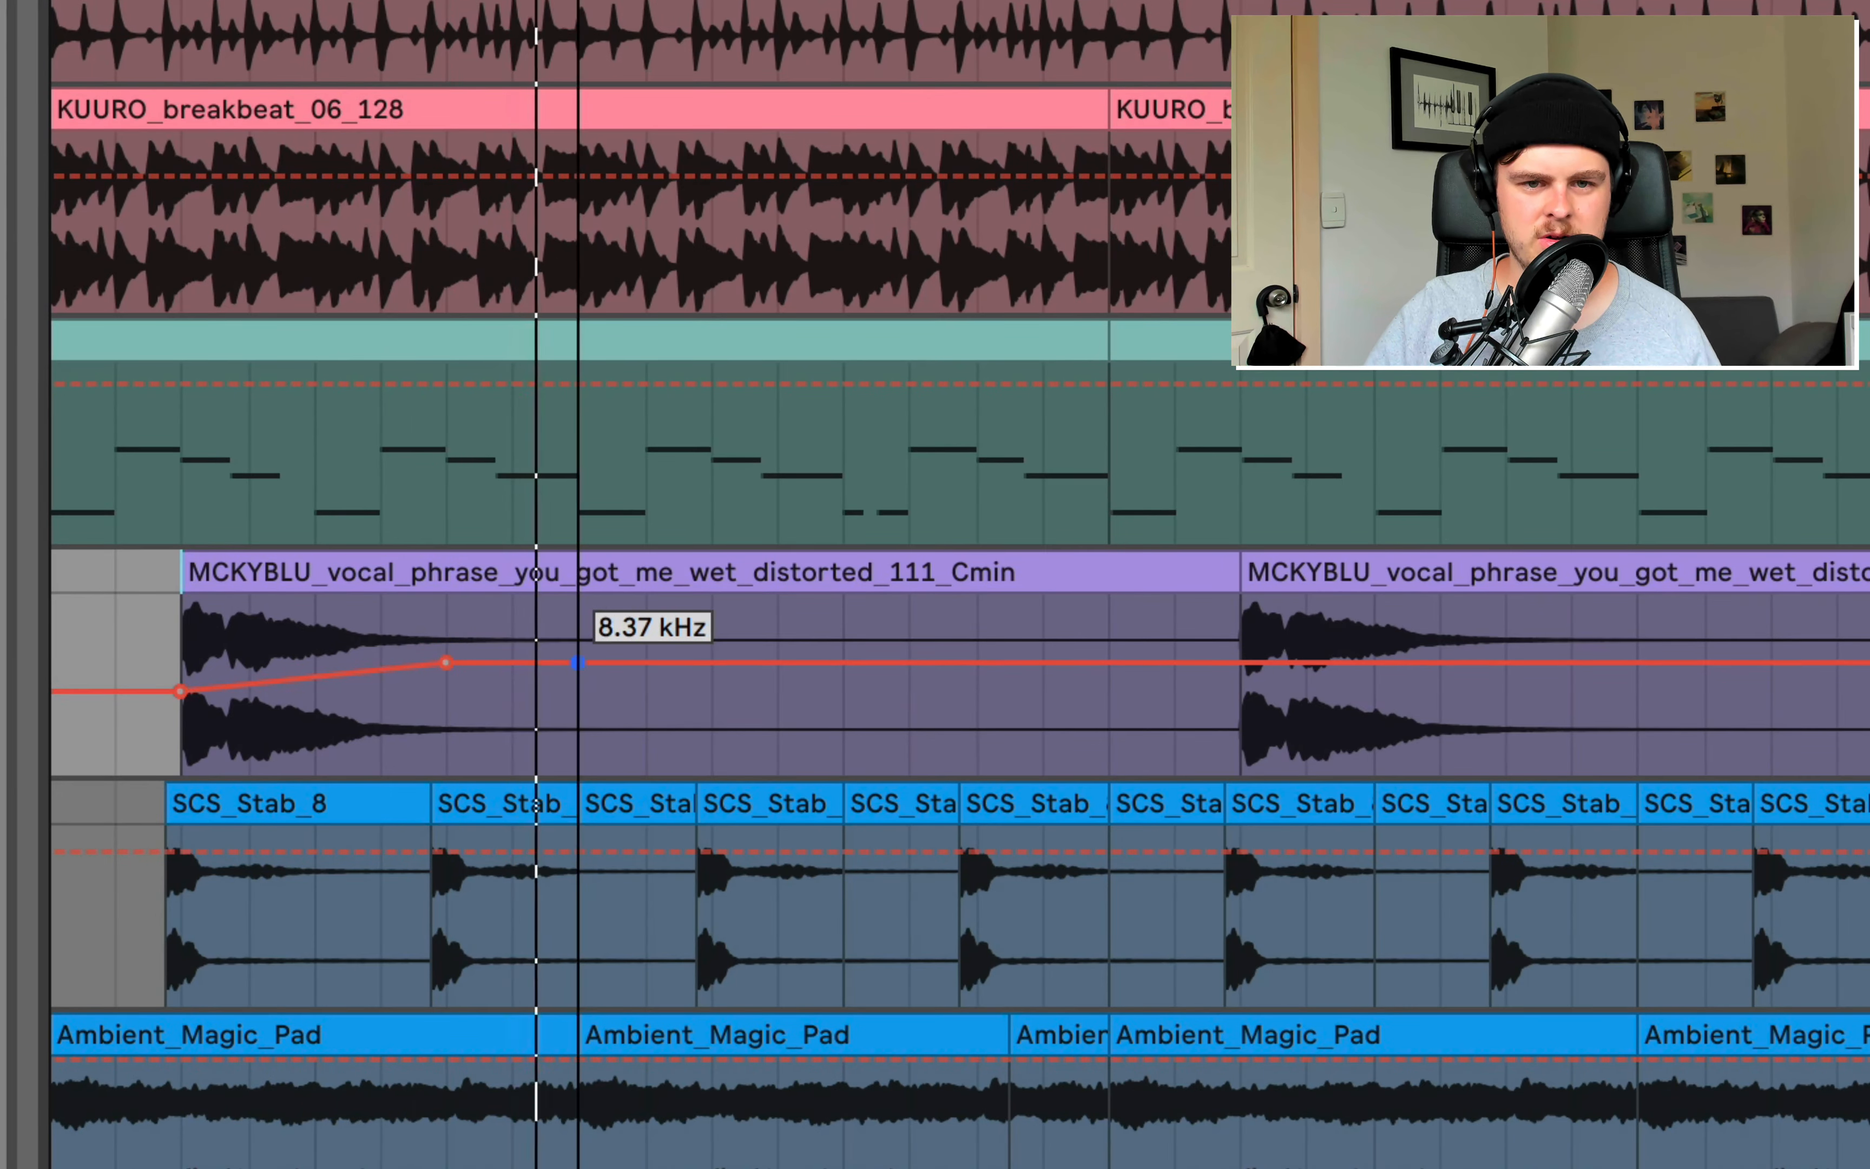
Step: Lower the Sample Rate automation by bar 4, hold it to the second vocal clip's start, slope it down past bar 7 and replay
{"action": "left_click_drag", "start_coordinate": [578, 663], "coordinate": [843, 689]}
{"action": "left_click", "coordinate": [1240, 689]}
{"action": "mouse_move", "coordinate": [1375, 689]}
{"action": "left_mouse_down"}
{"action": "mouse_move", "coordinate": [1706, 707]}
{"action": "mouse_move", "coordinate": [1705, 733]}
{"action": "left_mouse_up"}
{"action": "left_click", "coordinate": [1253, 731]}
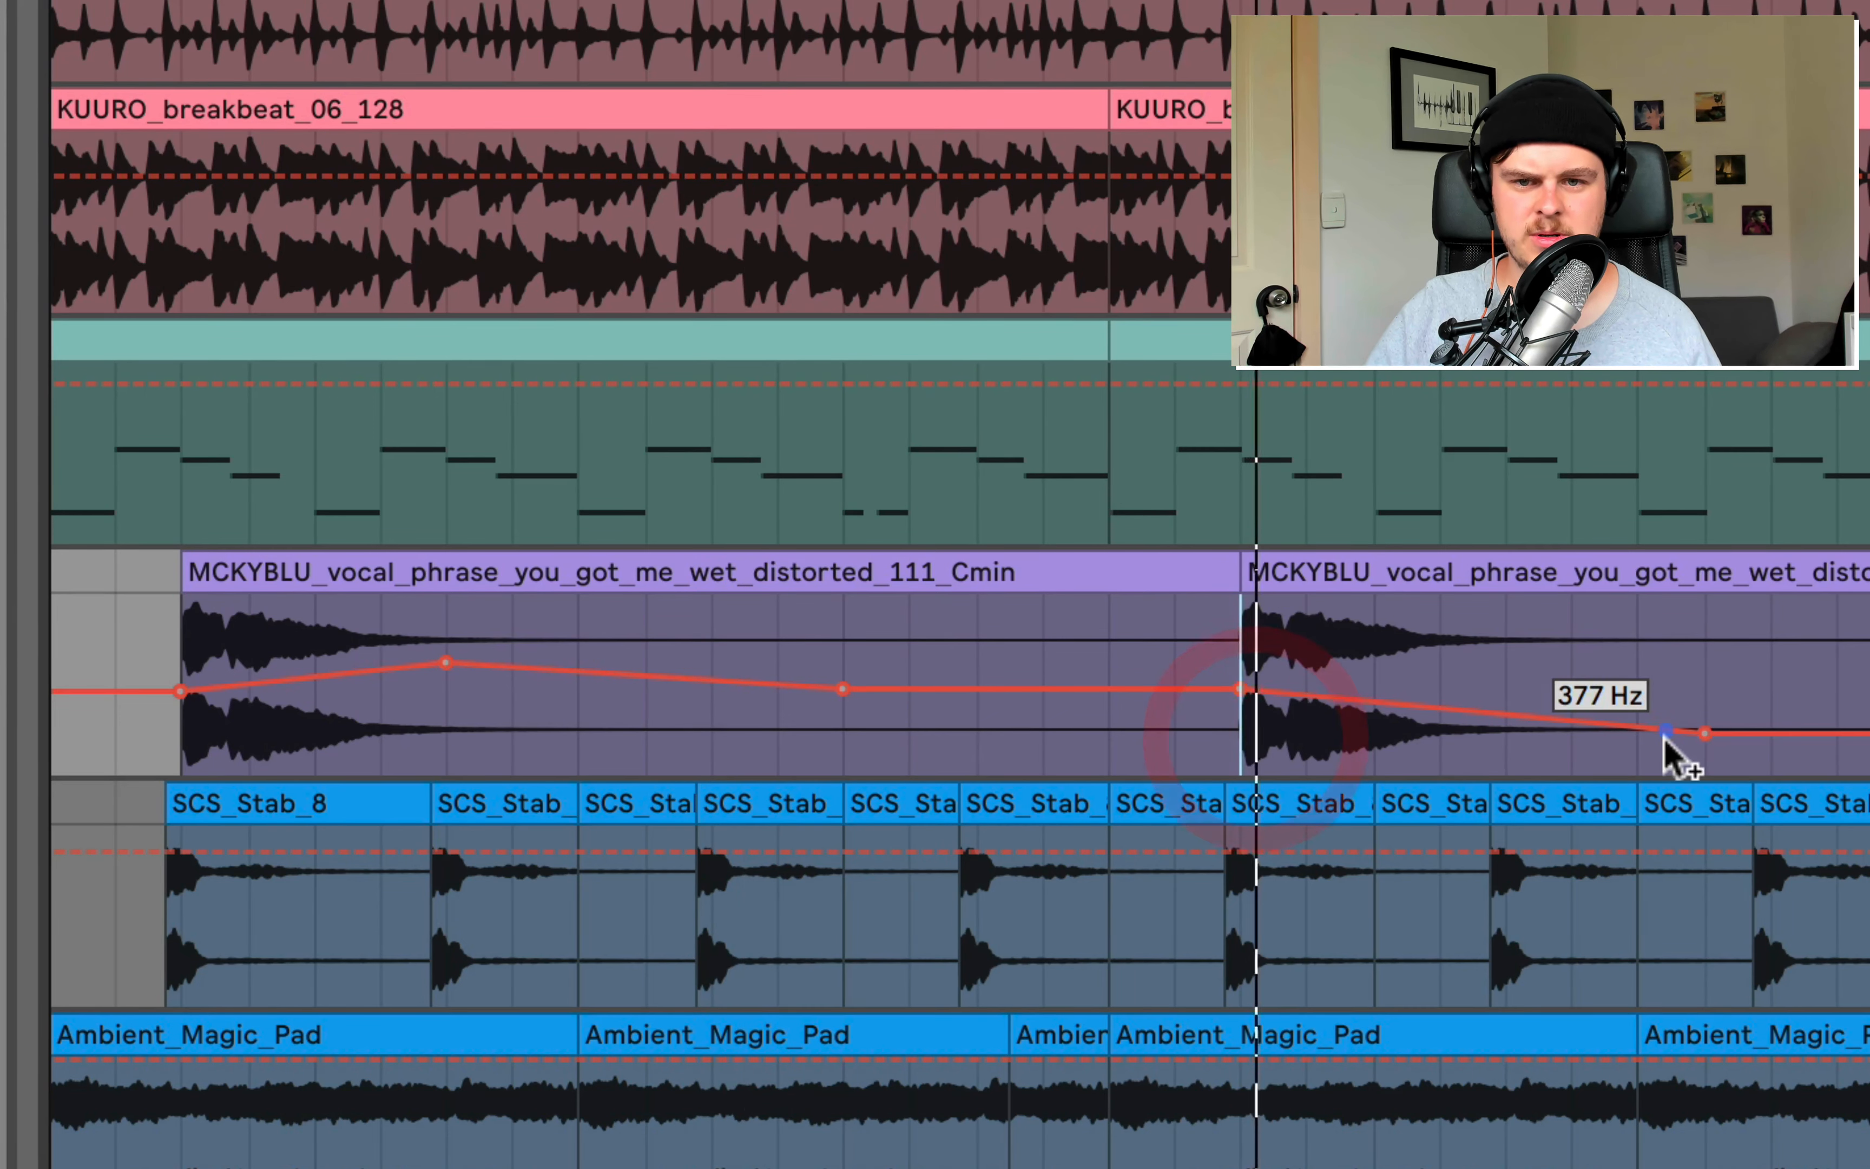
{"action": "mouse_move", "coordinate": [1706, 732]}
{"action": "left_mouse_down"}
{"action": "mouse_move", "coordinate": [1706, 689]}
{"action": "mouse_move", "coordinate": [1706, 704]}
{"action": "left_mouse_up"}
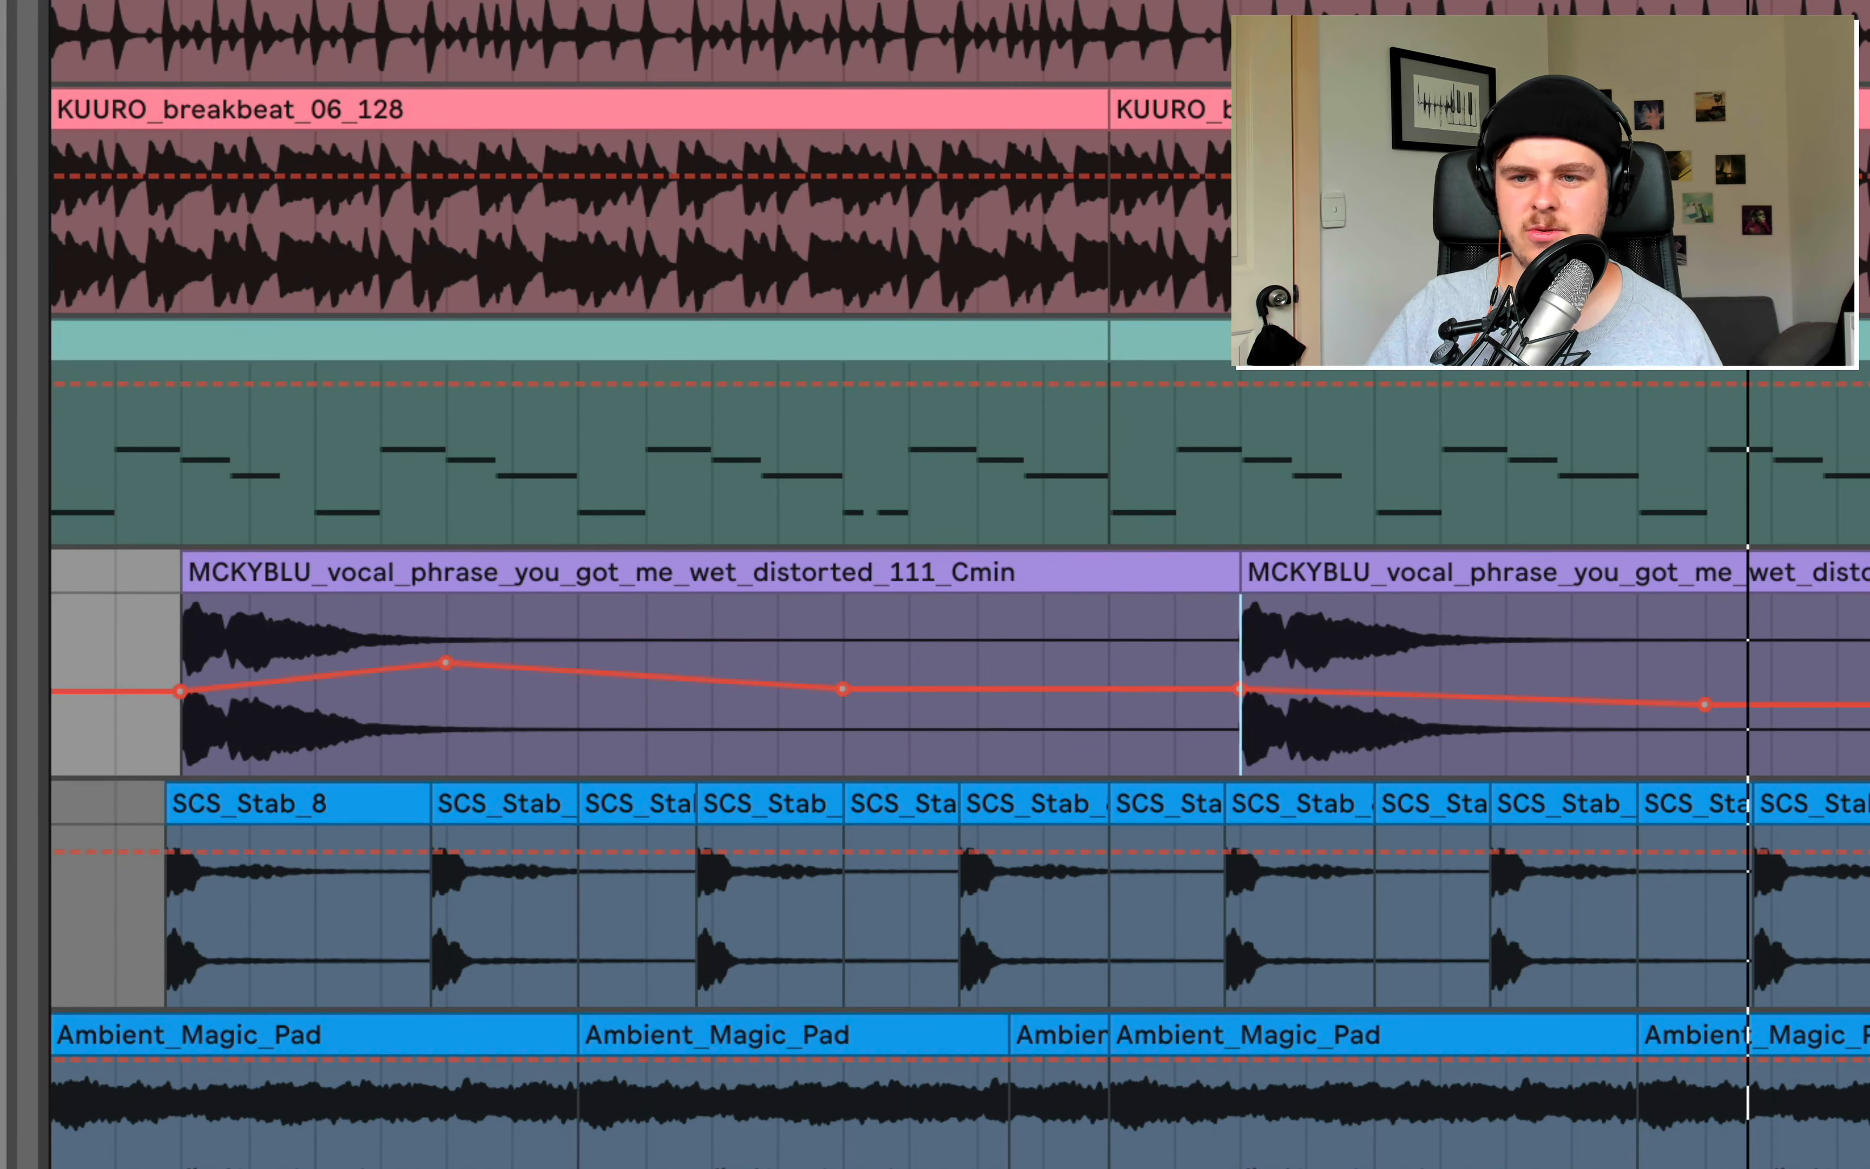
{"action": "left_click", "coordinate": [336, 572]}
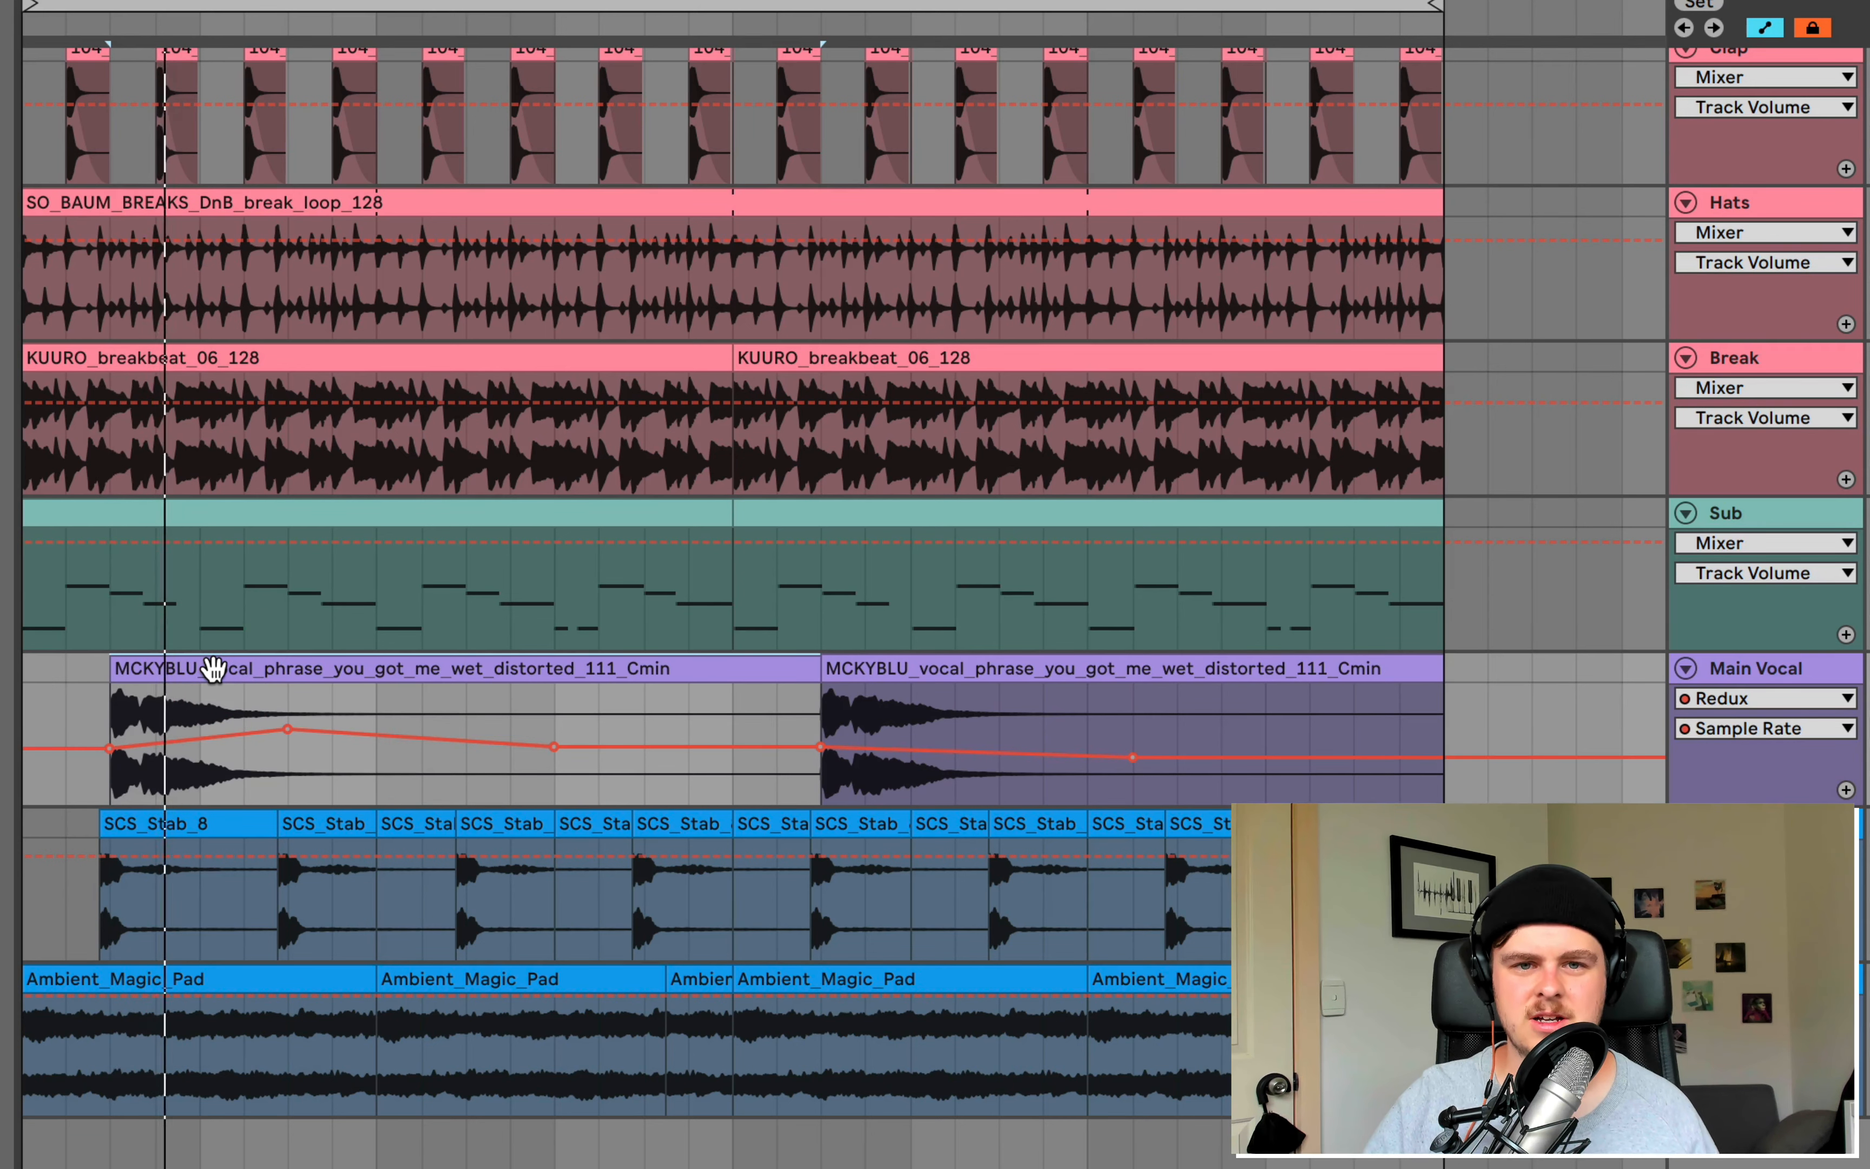